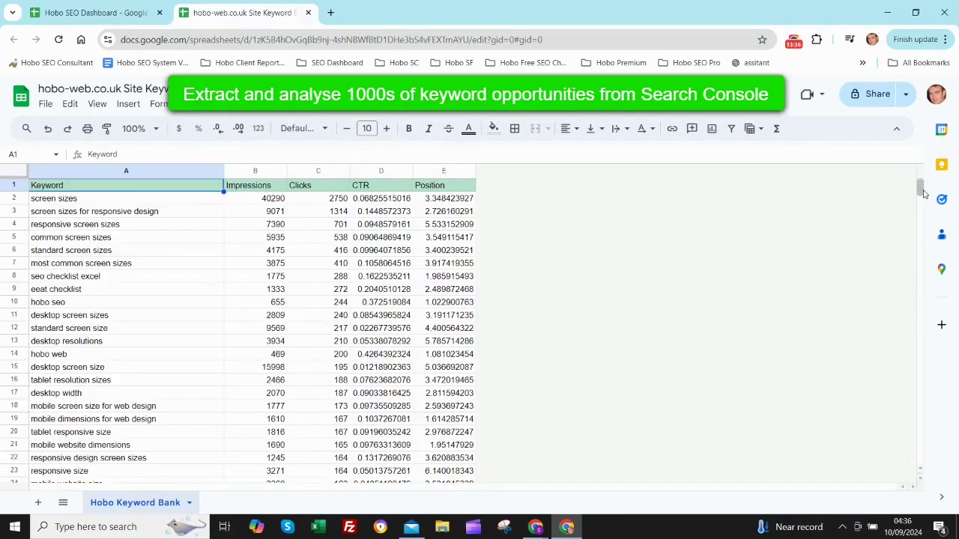
Look through the keyword bank list and browse the available report sheets of the premium SEO audit workbook.
drag(924, 194, 923, 214)
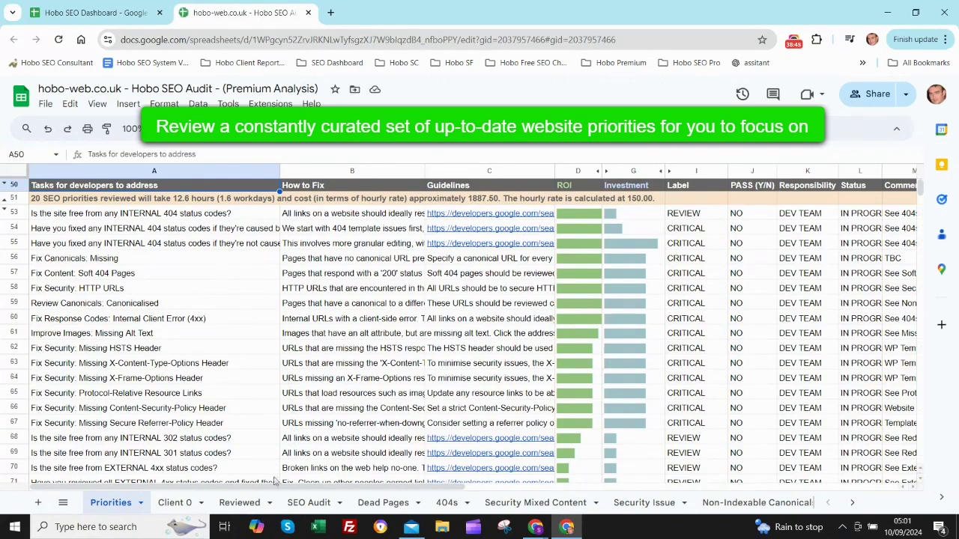
scroll(251, 503, down, 1)
scroll(251, 503, down, 2)
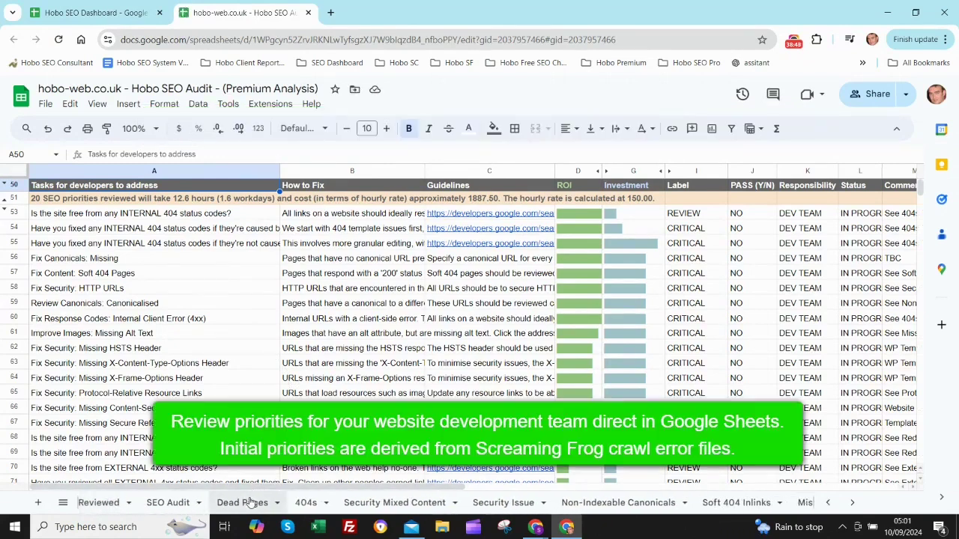
scroll(251, 503, down, 2)
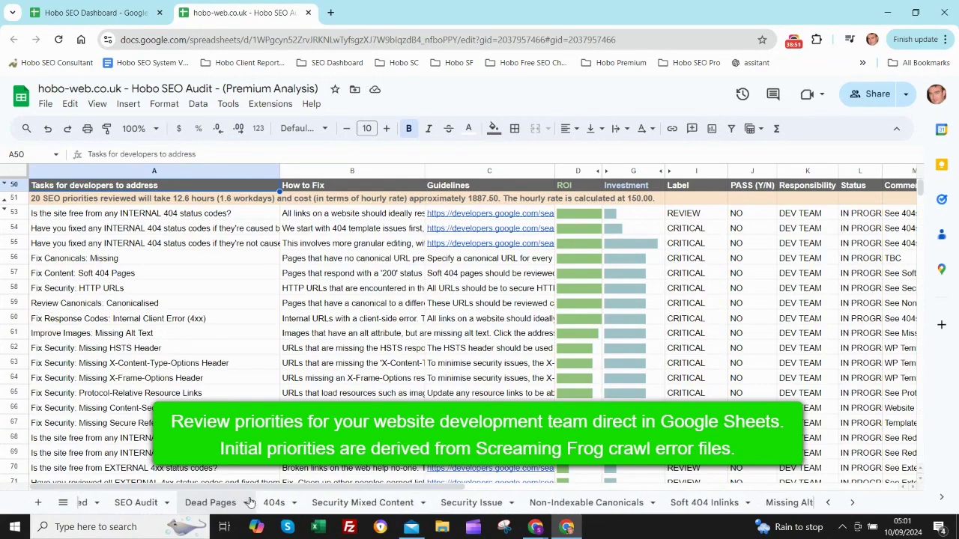
scroll(251, 503, down, 6)
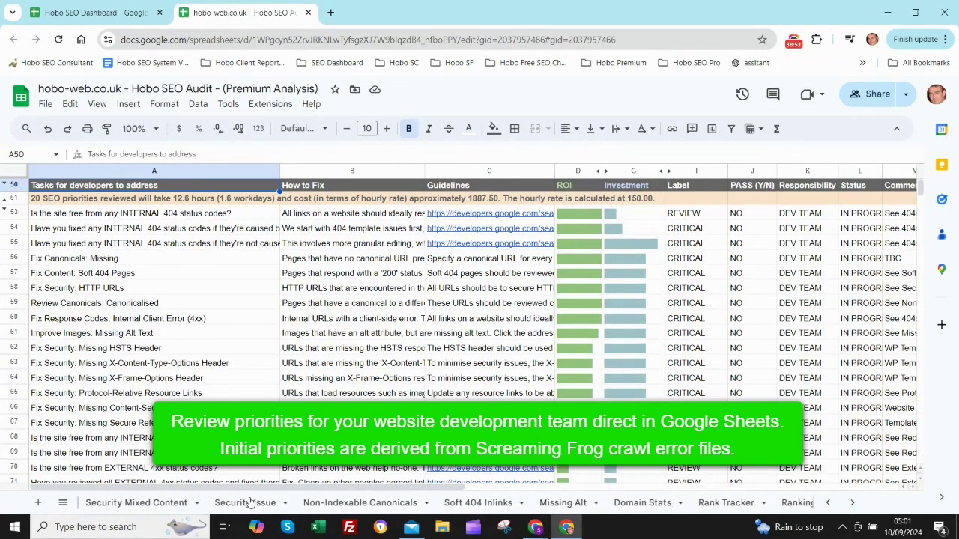
scroll(251, 503, down, 6)
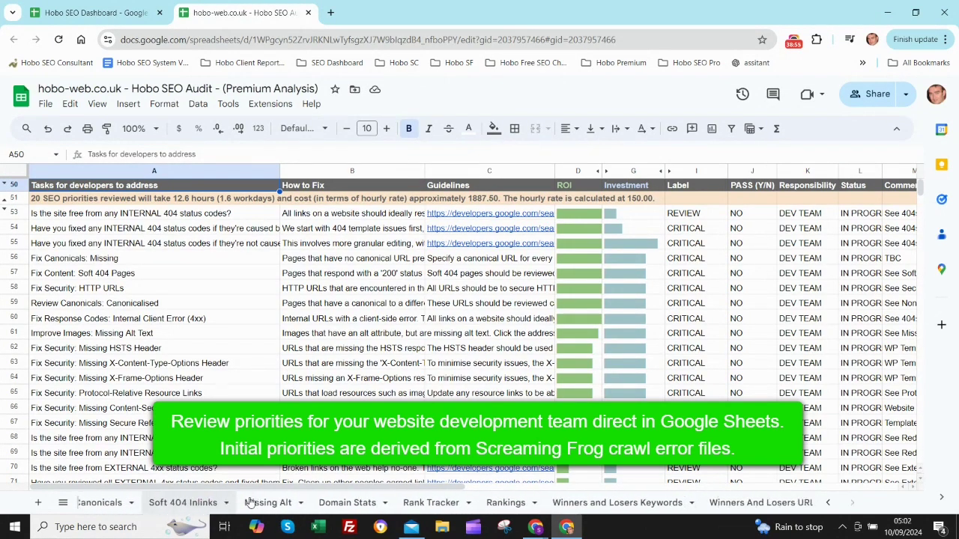
scroll(251, 503, up, 10)
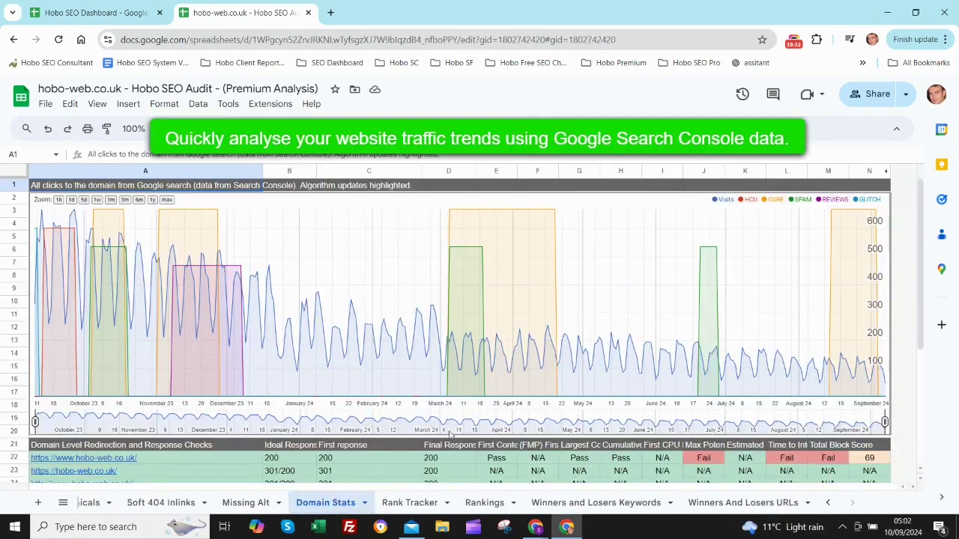
Review the response checks on the Domain Stats sheet and look across the keyword charts on the Rank Tracker sheet.
scroll(492, 415, down, 5)
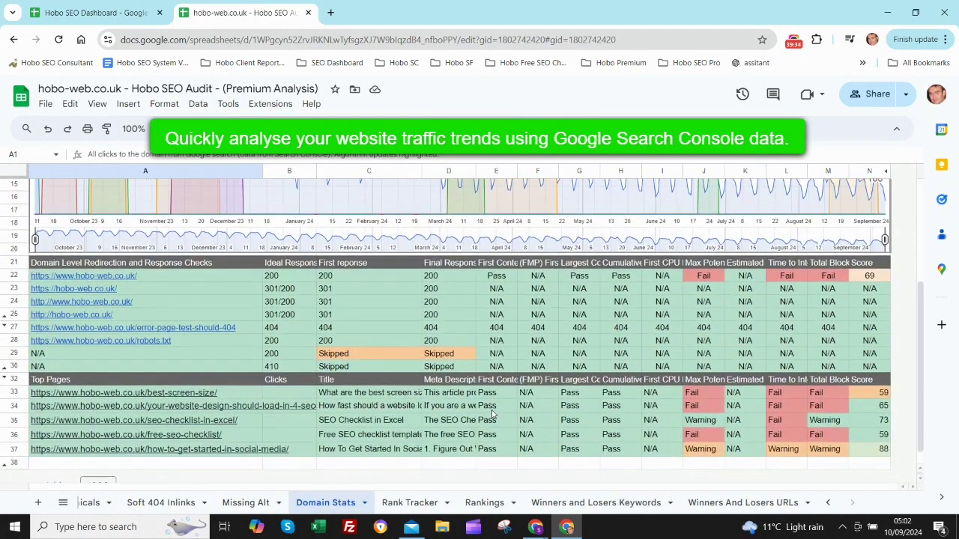
click(439, 503)
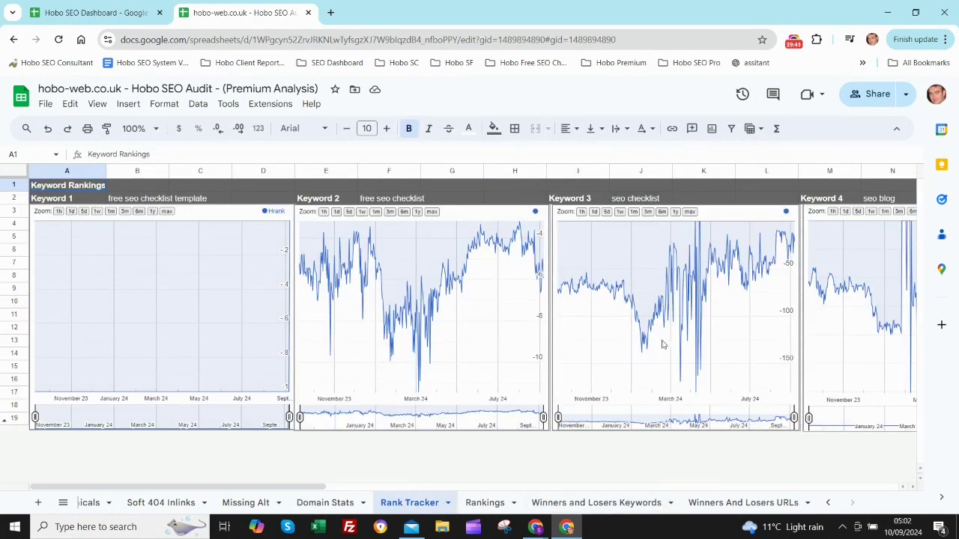
scroll(662, 345, right, 5)
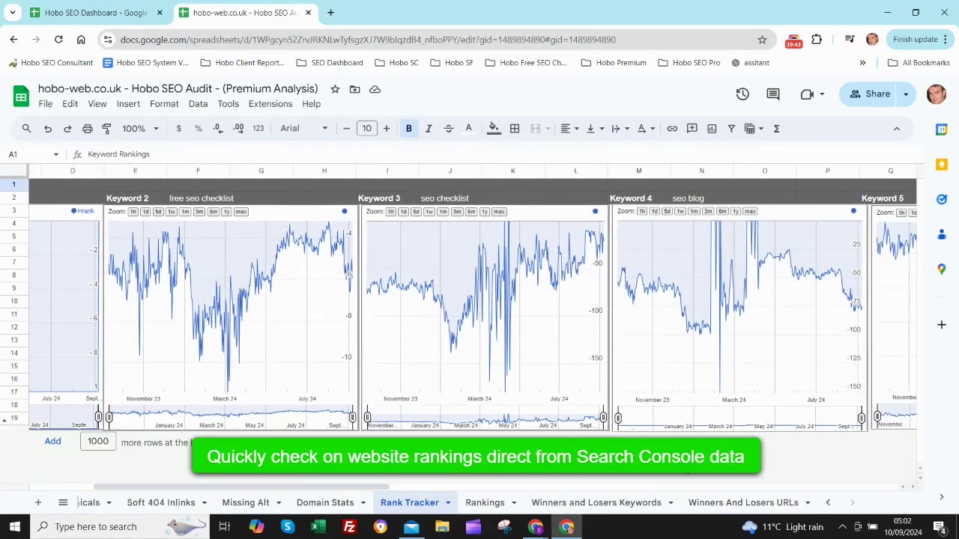
View the Winners and Losers Keywords report and open the Winners And Losers URLs report.
click(619, 507)
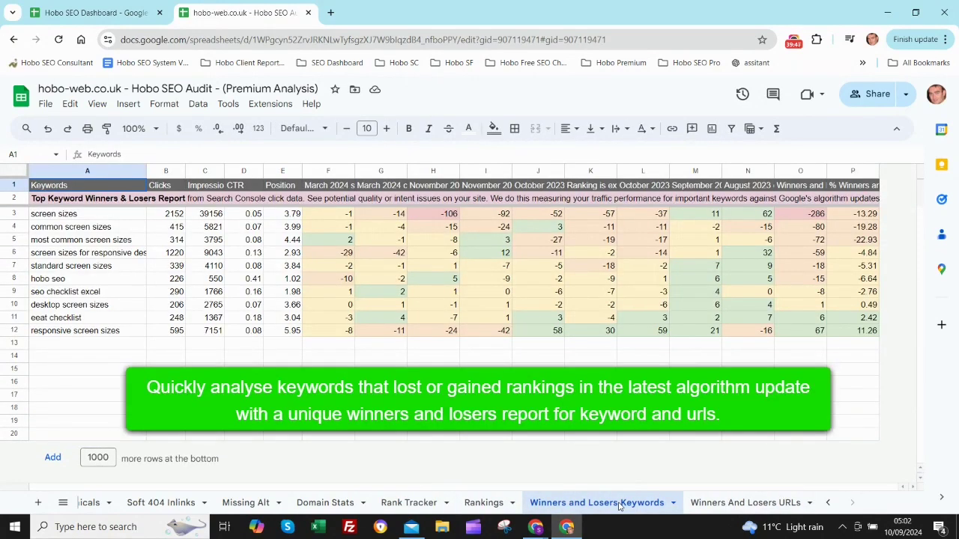
click(732, 506)
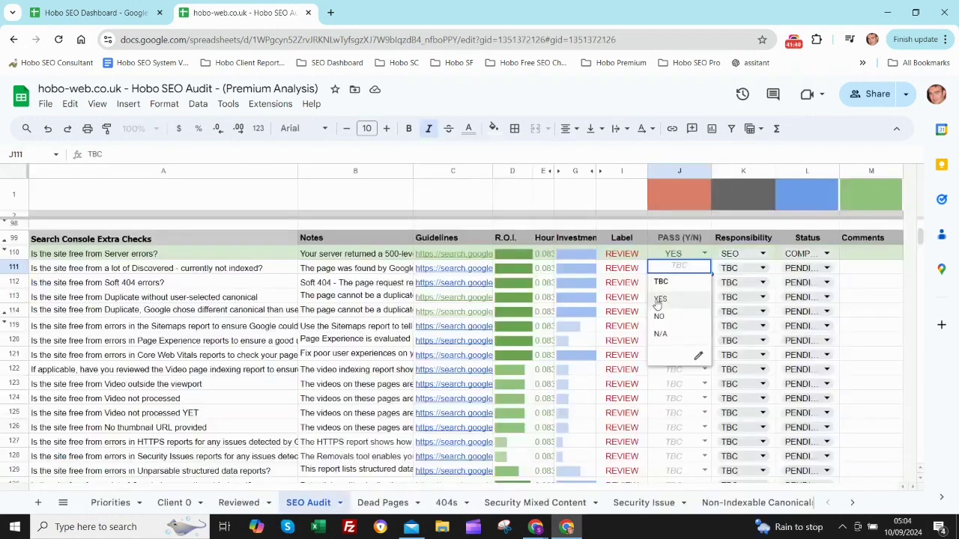
Set PASS (Y/N) to YES for the "Discovered - currently not indexed" check in the SEO Audit sheet.
click(663, 282)
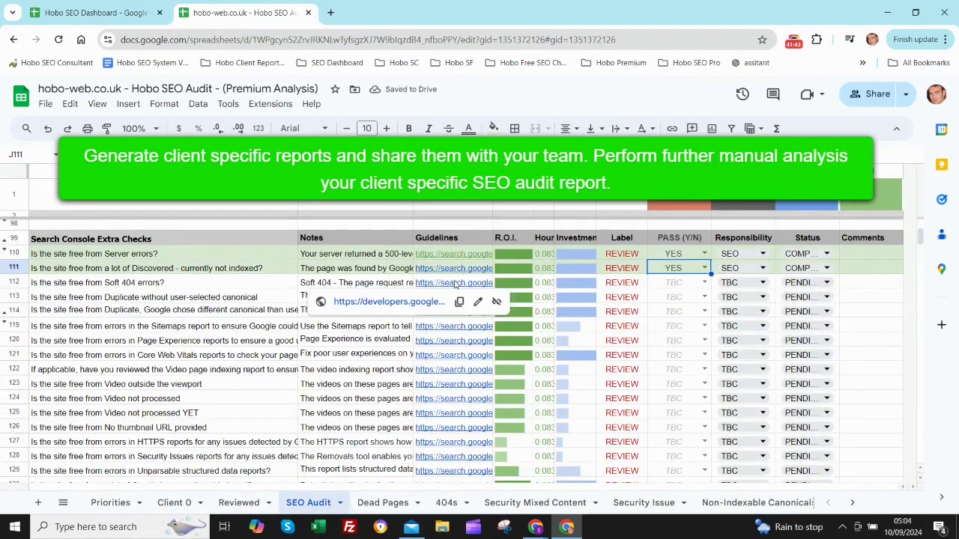
View the Search Console report linked from the Soft 404 errors check's guidelines and close it again.
mouse_move(458, 286)
click(471, 301)
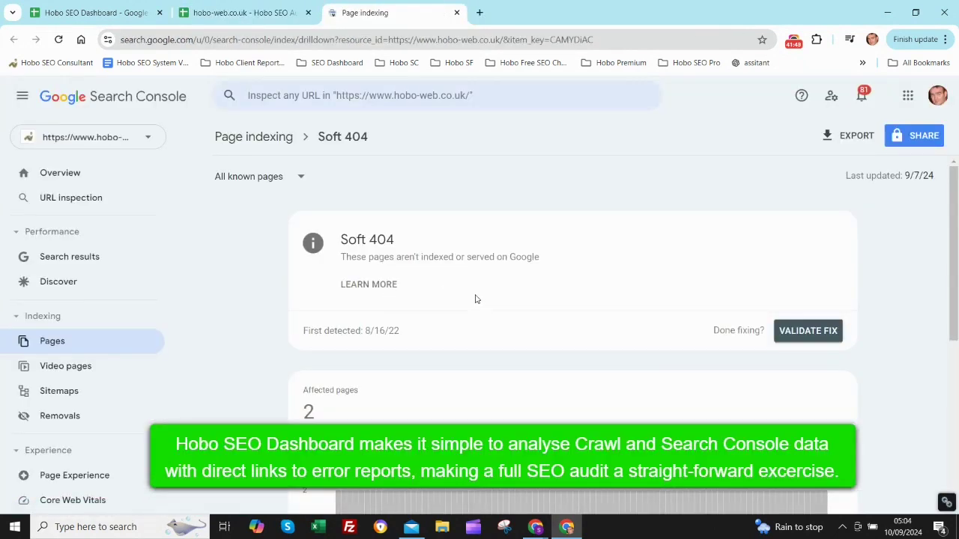
key(ctrl+w)
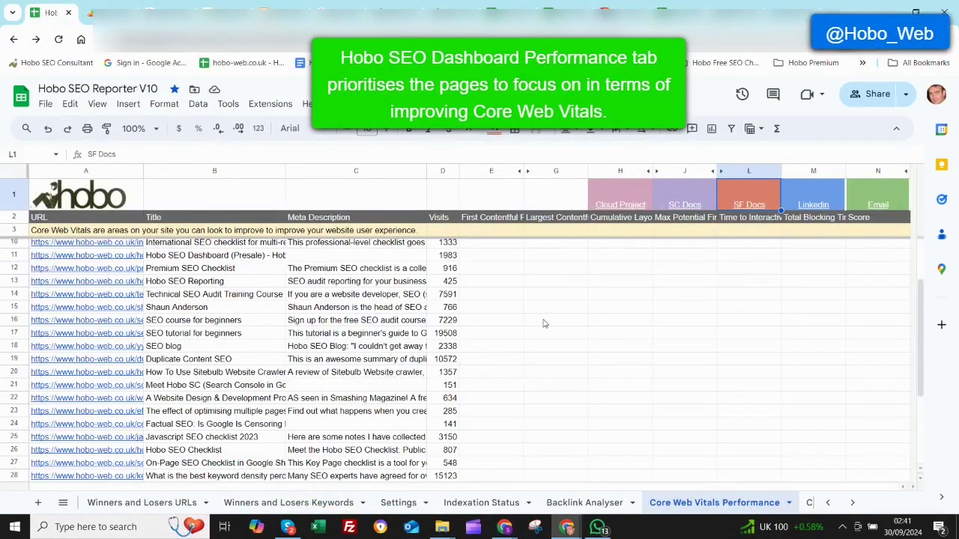
Examine the Core Web Vitals Performance page list, the Domain Stats traffic chart and the Winners and Losers Keywords sheet.
scroll(544, 323, up, 2)
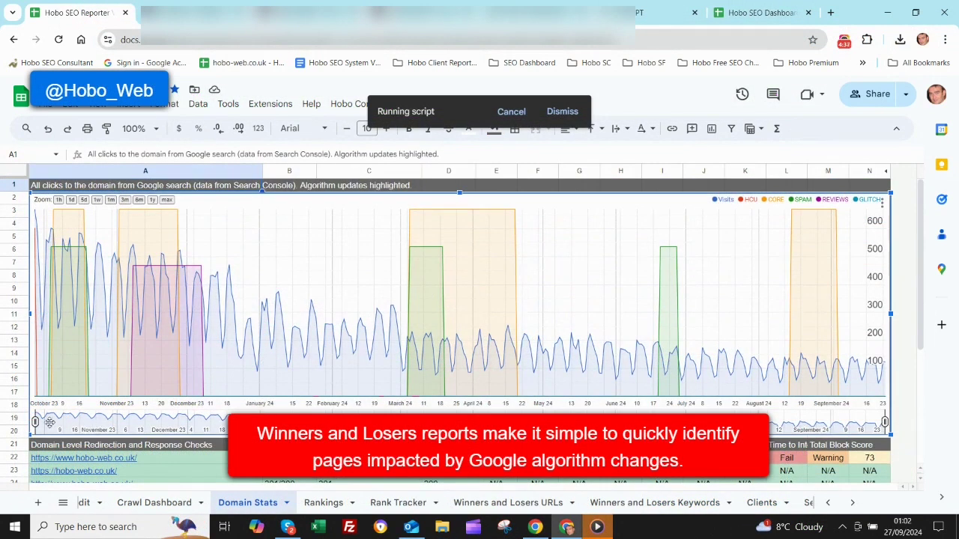
drag(44, 428, 4, 466)
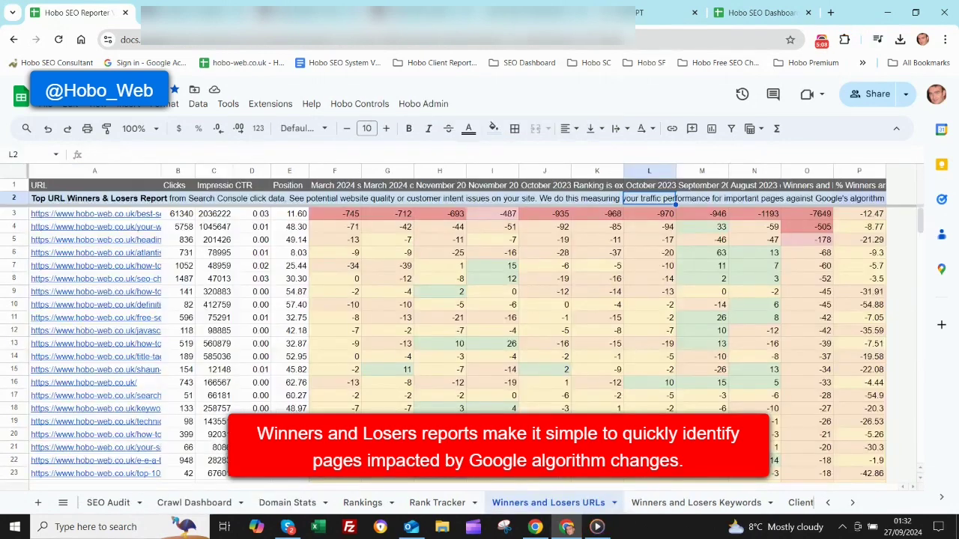
click(693, 503)
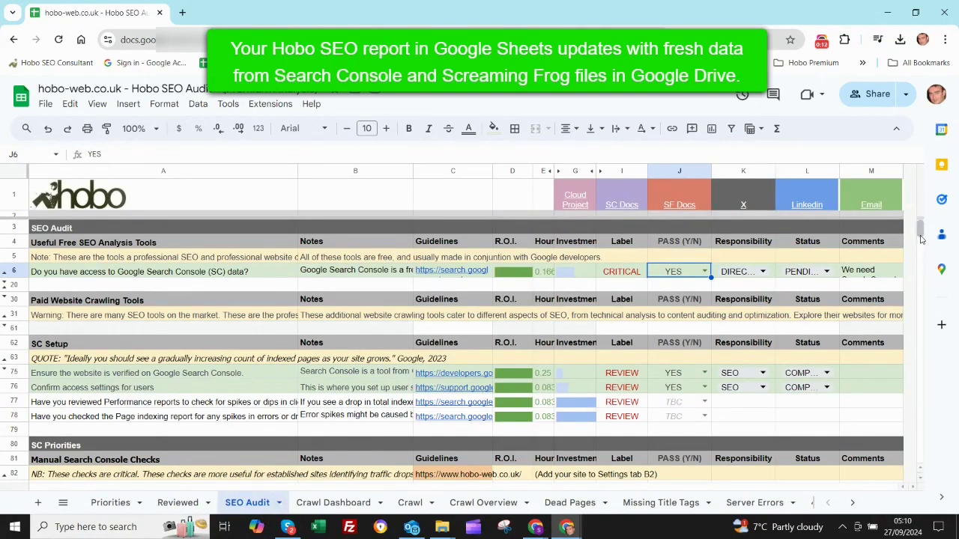
Go through the SEO Audit, Reviewed, Priorities, Crawl Dashboard and Crawl sheets of the audit report.
mouse_move(920, 229)
mouse_down()
mouse_move(921, 458)
mouse_move(906, 388)
mouse_move(914, 215)
mouse_up()
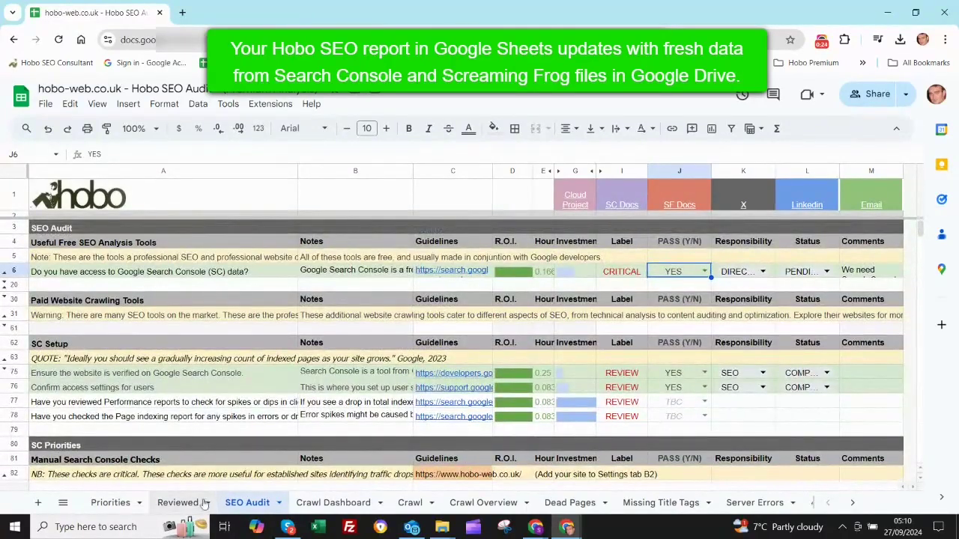
click(176, 502)
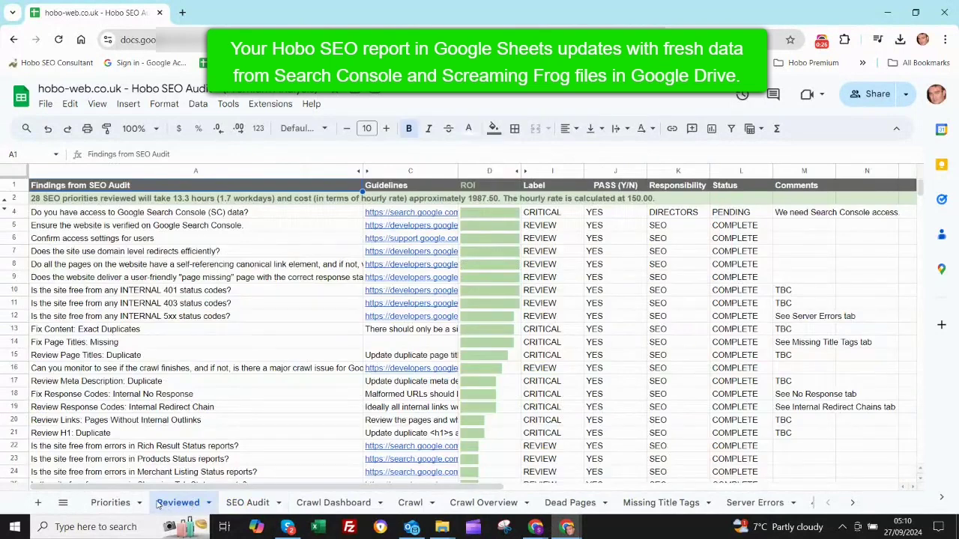
click(109, 503)
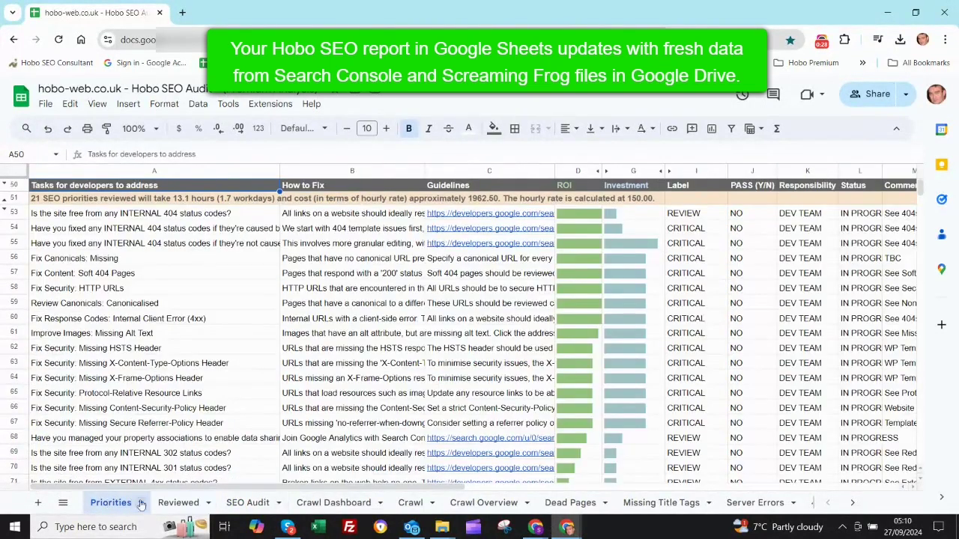
click(319, 506)
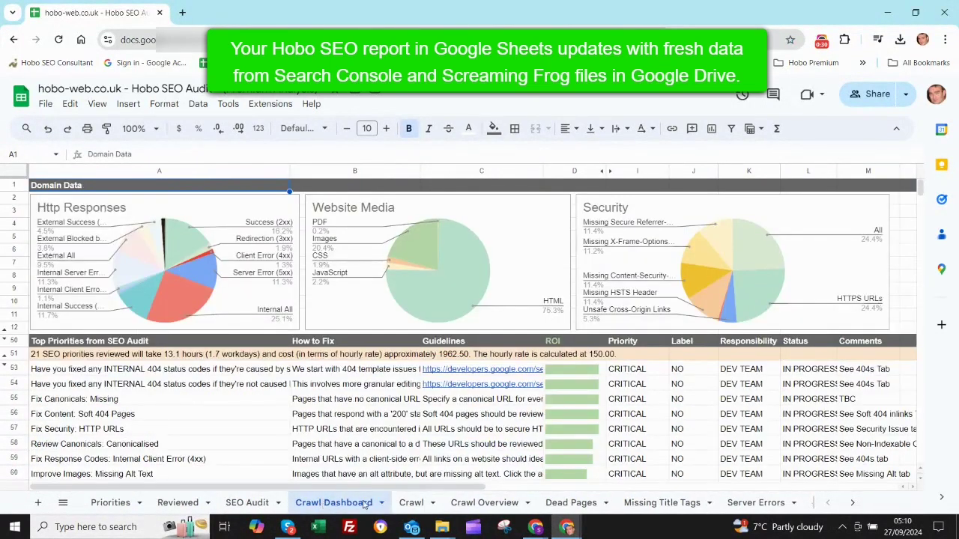
click(412, 505)
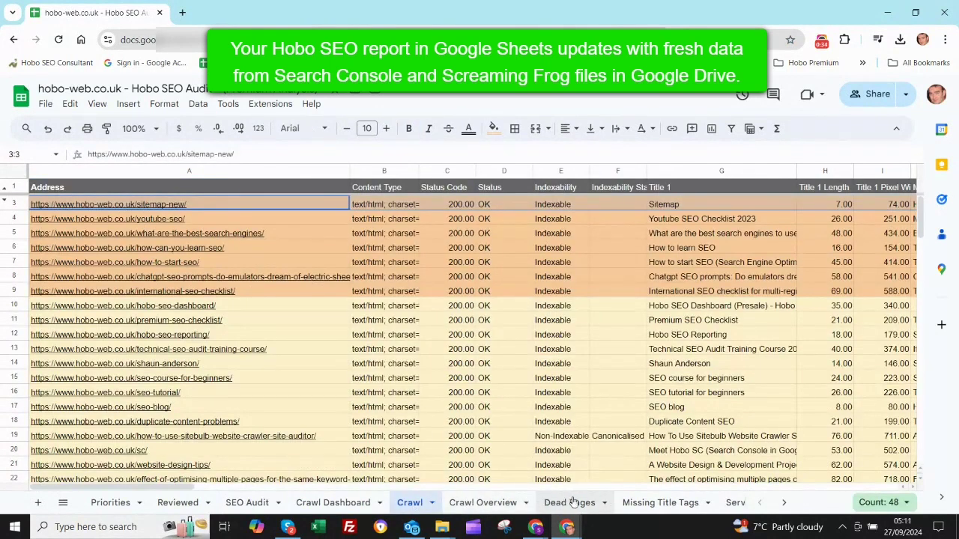
Find and open the 404s sheet to view the broken link sources and destinations.
scroll(591, 502, down, 5)
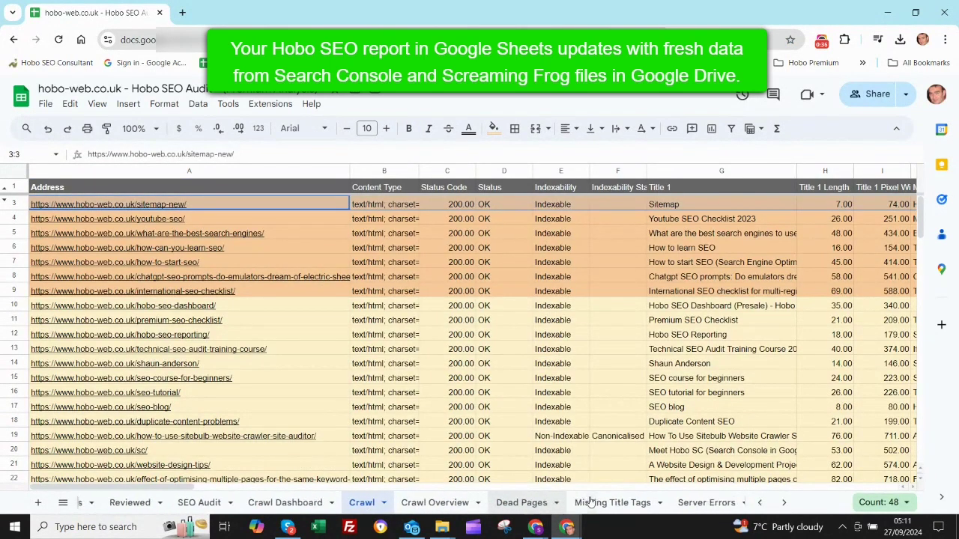
scroll(588, 502, down, 3)
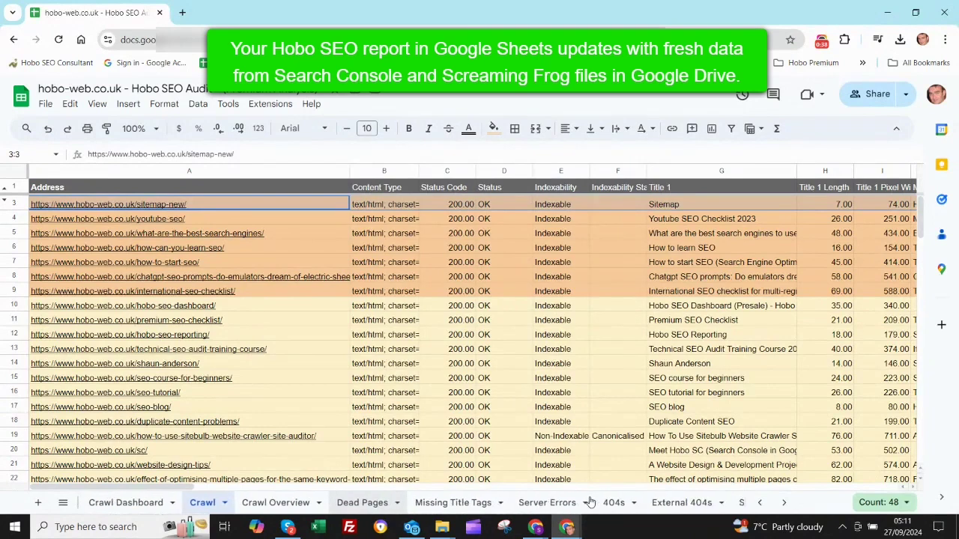
click(560, 503)
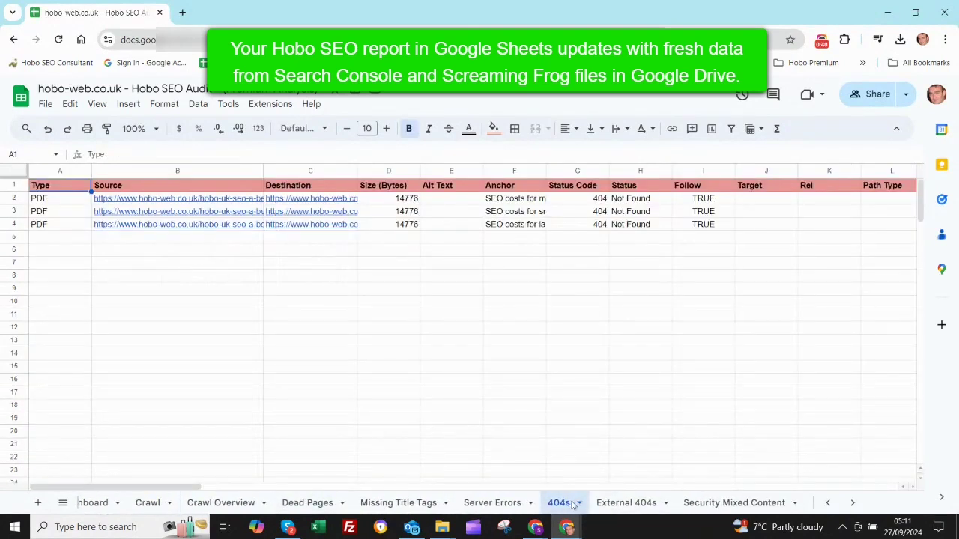
Browse the remaining crawl issue sheets and open the Missing Alt sheet.
scroll(572, 503, down, 8)
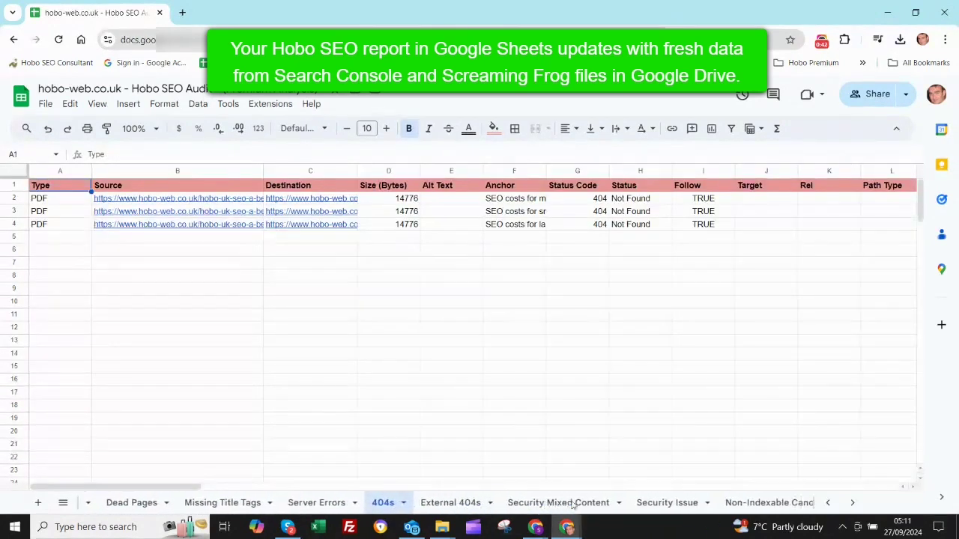
scroll(572, 505, down, 10)
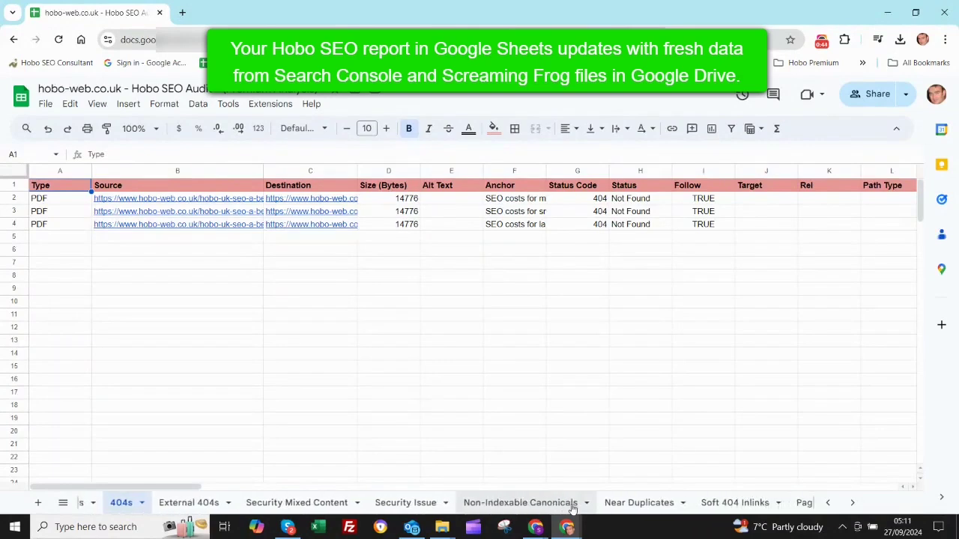
scroll(572, 508, down, 10)
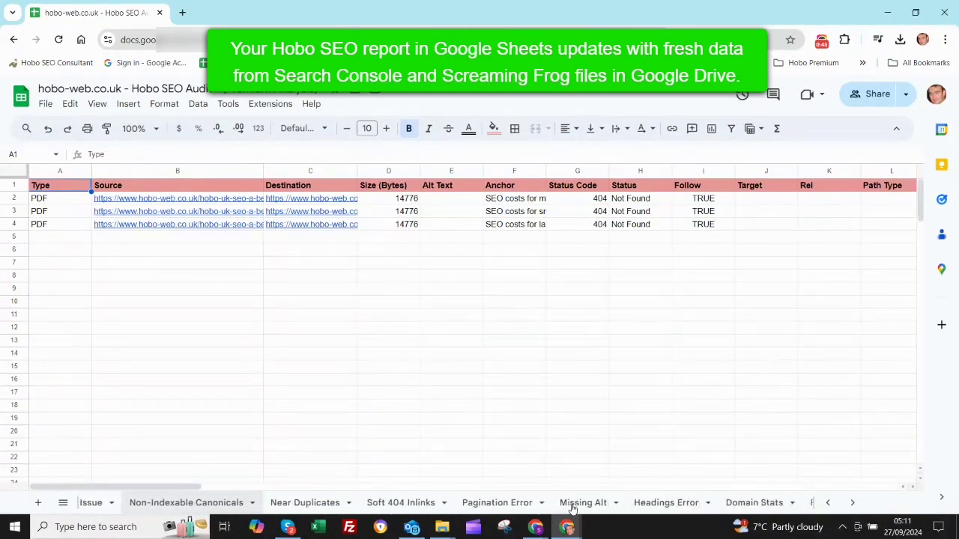
scroll(572, 508, down, 2)
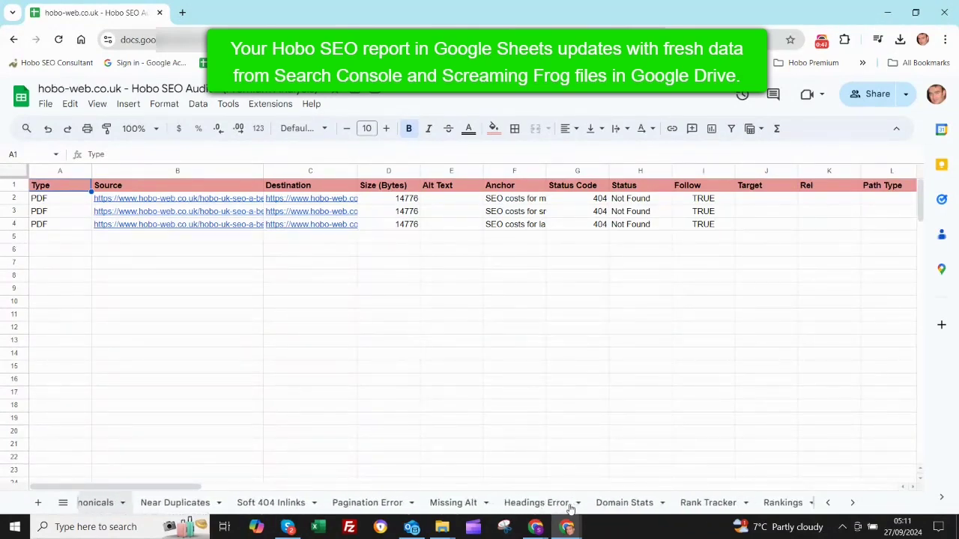
click(460, 507)
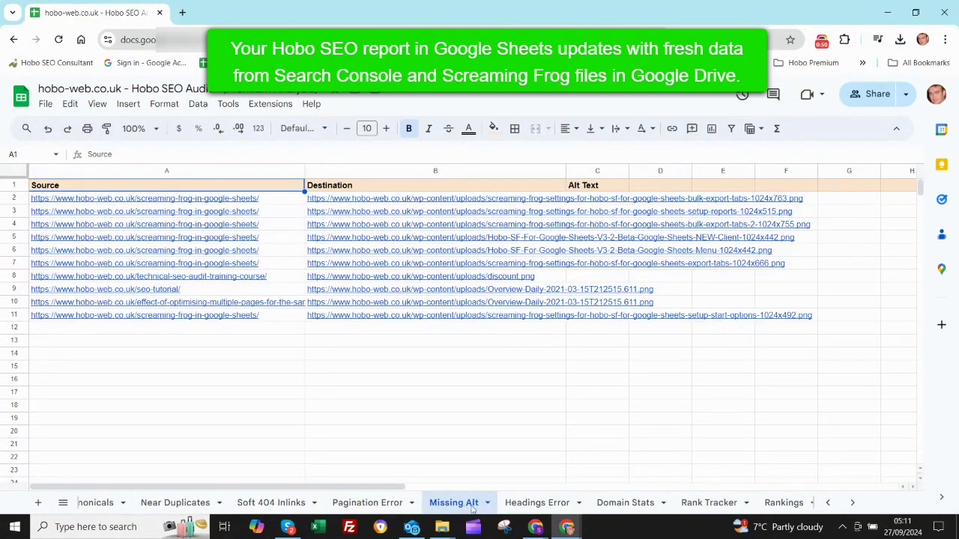
Look over the ranking report sheets available after Missing Alt and return to the SEO Audit sheet.
scroll(585, 508, down, 4)
scroll(586, 507, down, 7)
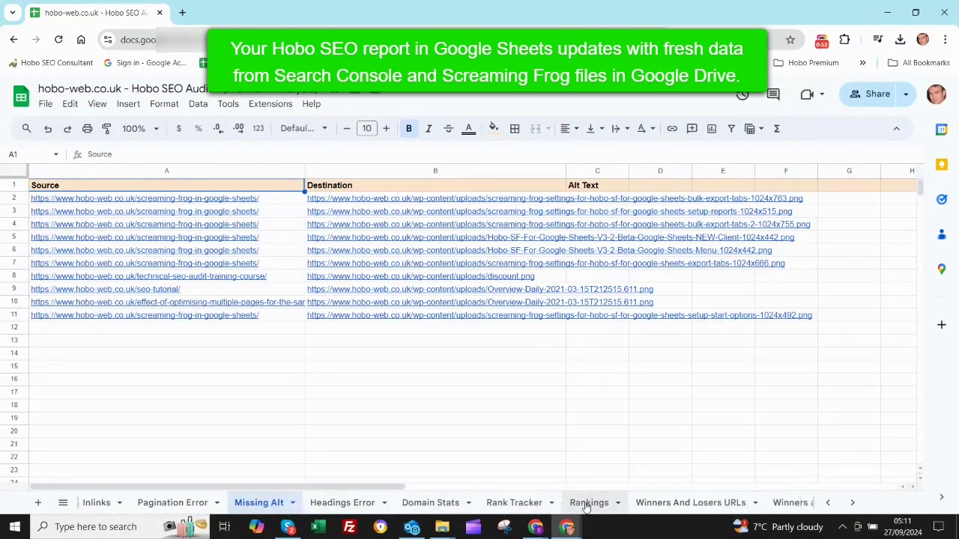
scroll(579, 508, up, 20)
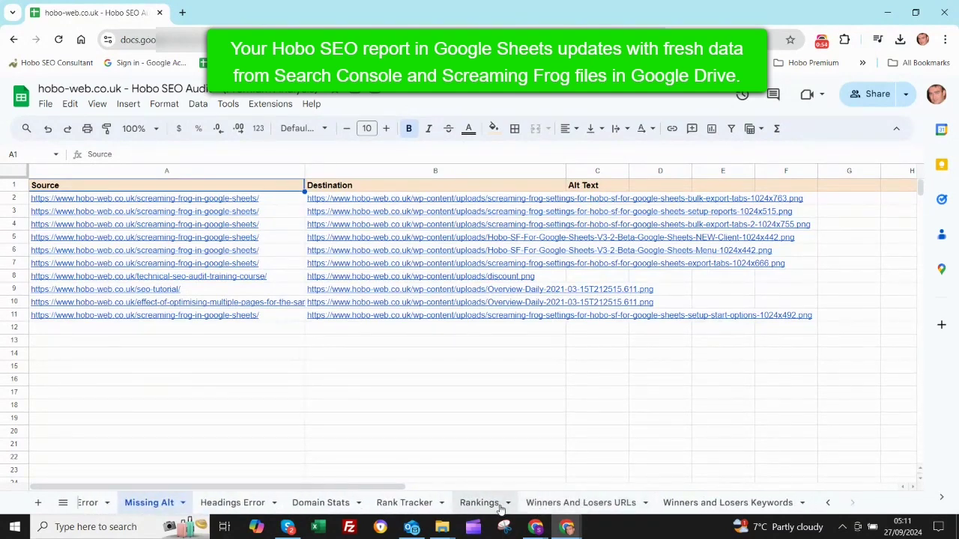
click(241, 503)
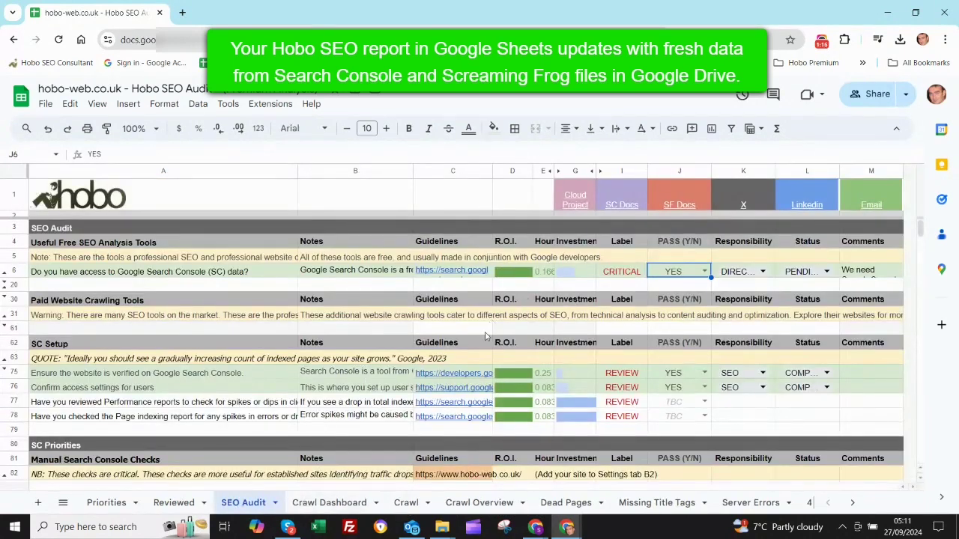
Set the PASS value of the Performance reports review check in row 77 to YES.
mouse_move(468, 404)
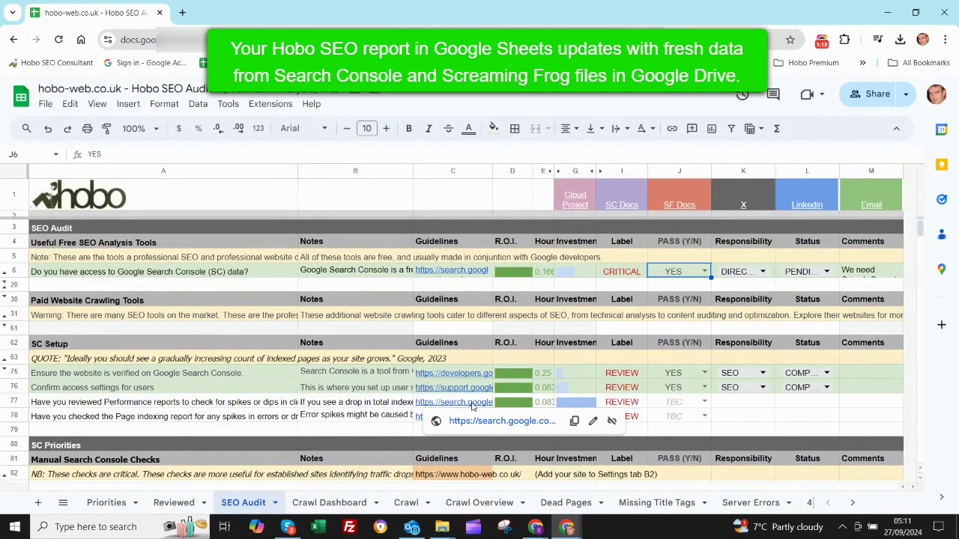
click(704, 401)
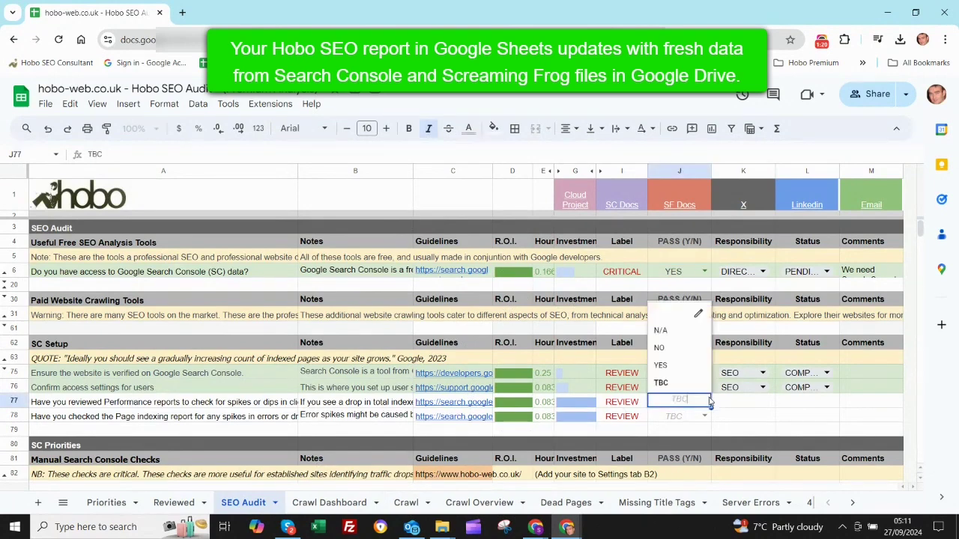
click(673, 365)
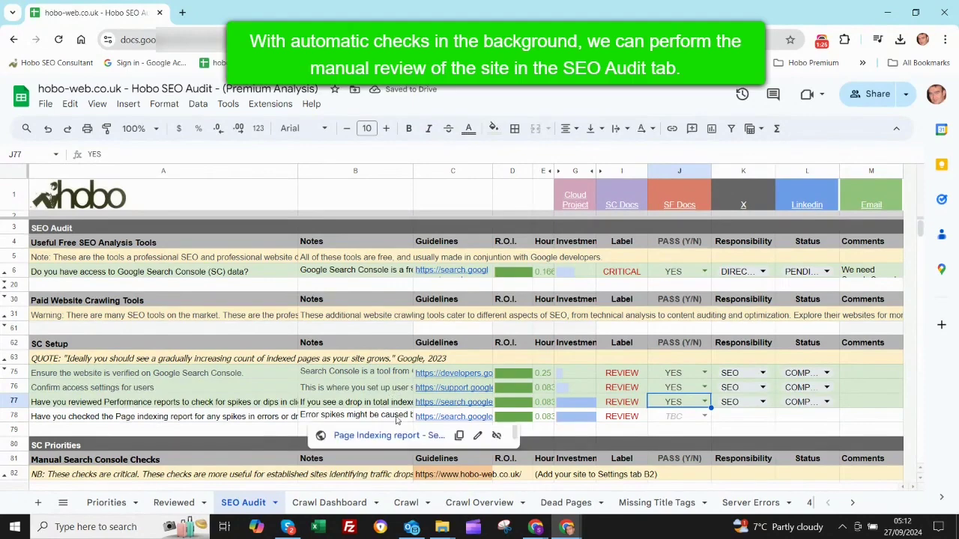
Open the Search Console report linked from the Page indexing check in row 78 and review its chart and non-indexing reasons.
scroll(394, 419, down, 2)
scroll(397, 420, down, 3)
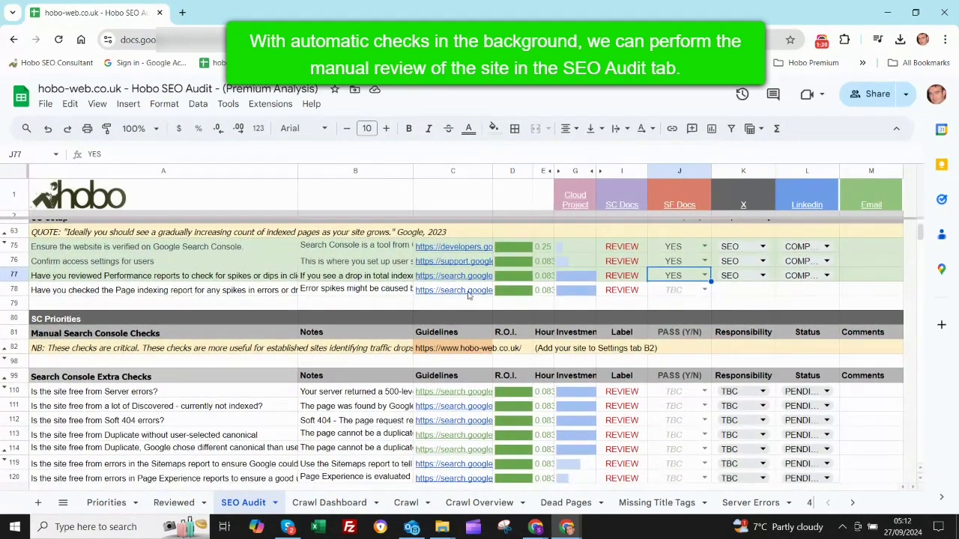
mouse_move(469, 295)
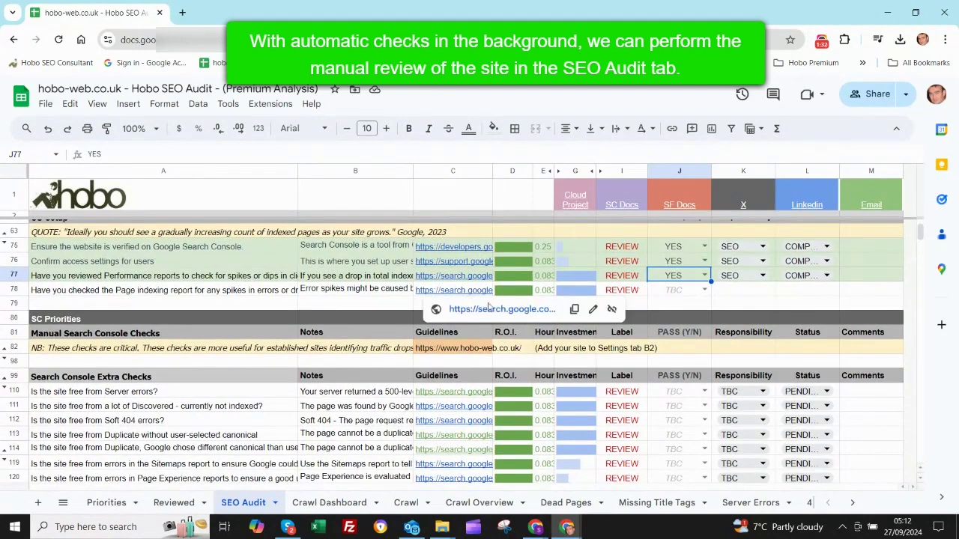
click(488, 308)
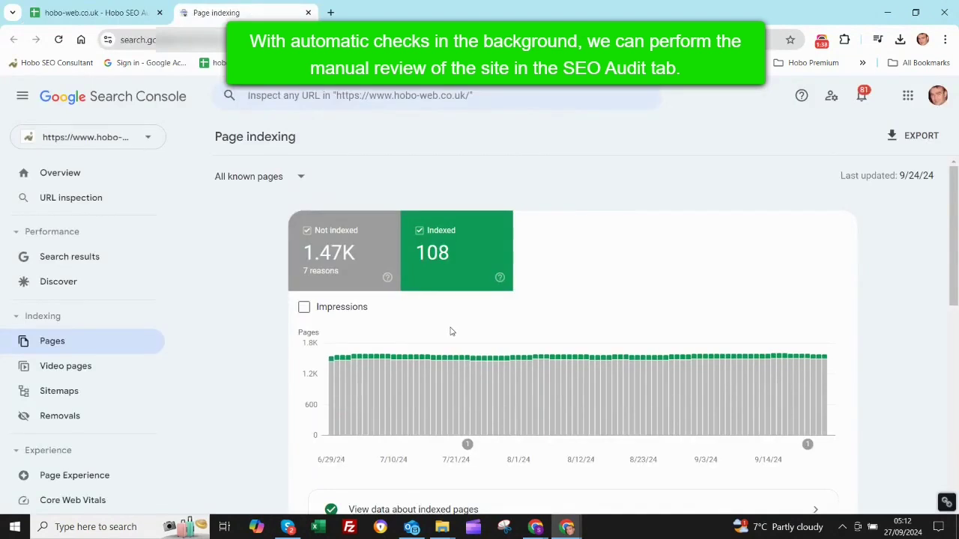
mouse_move(560, 348)
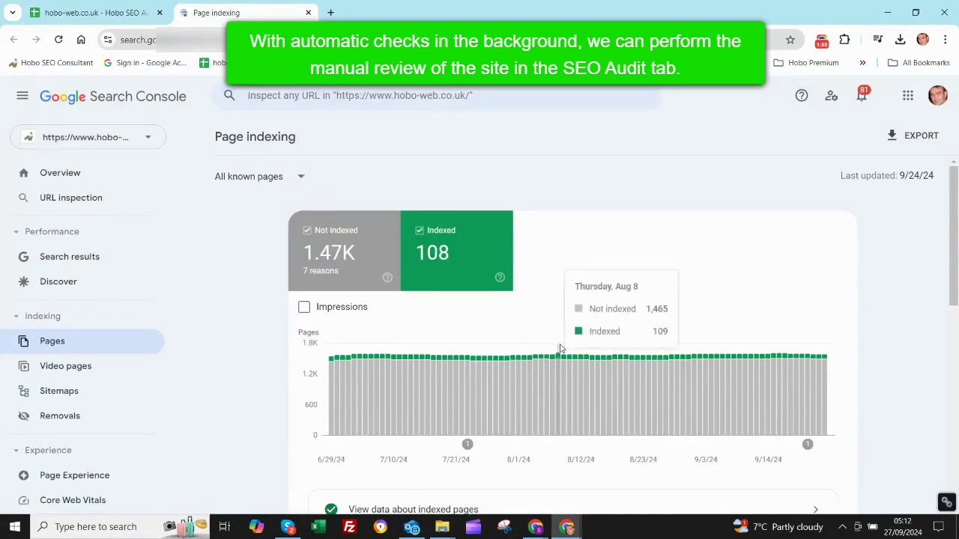
scroll(560, 348, down, 3)
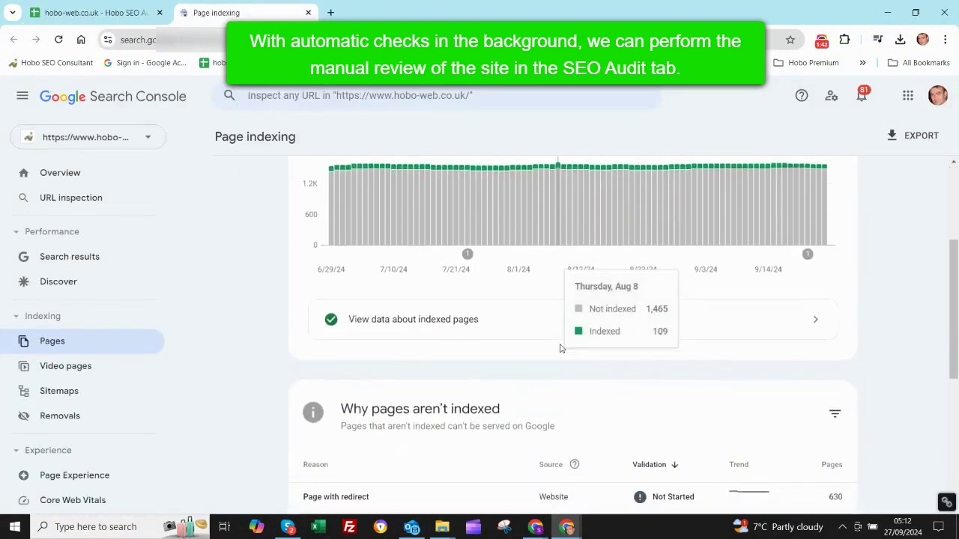
scroll(561, 348, down, 3)
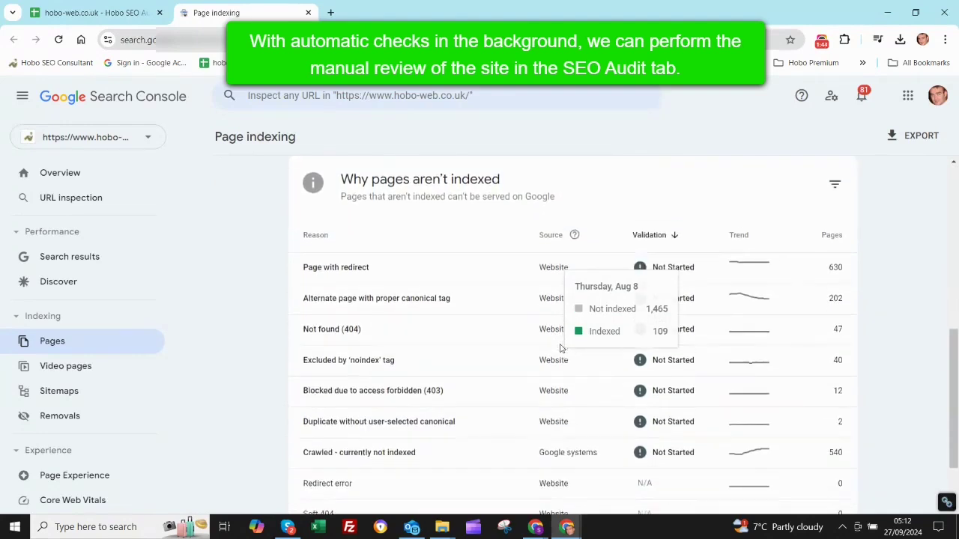
scroll(560, 349, down, 2)
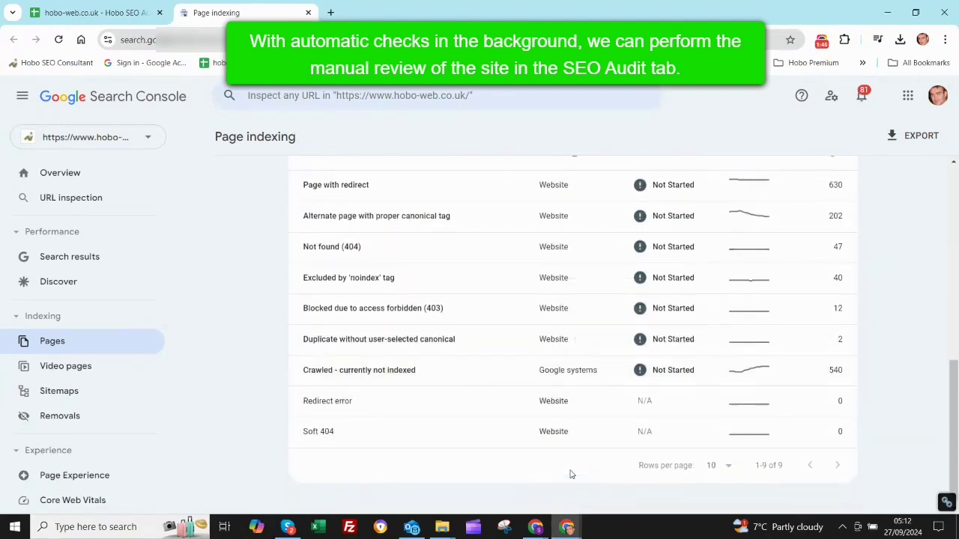
scroll(570, 475, up, 4)
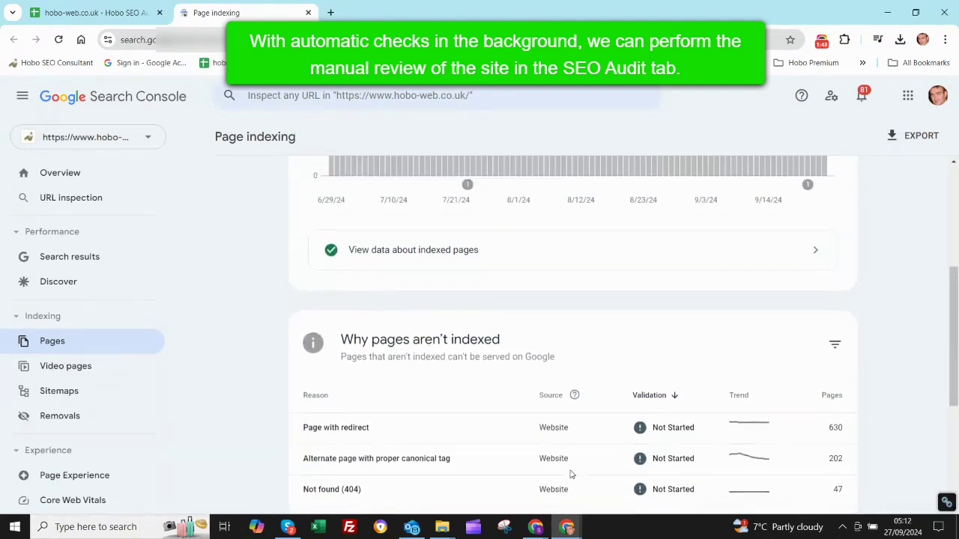
scroll(570, 474, up, 4)
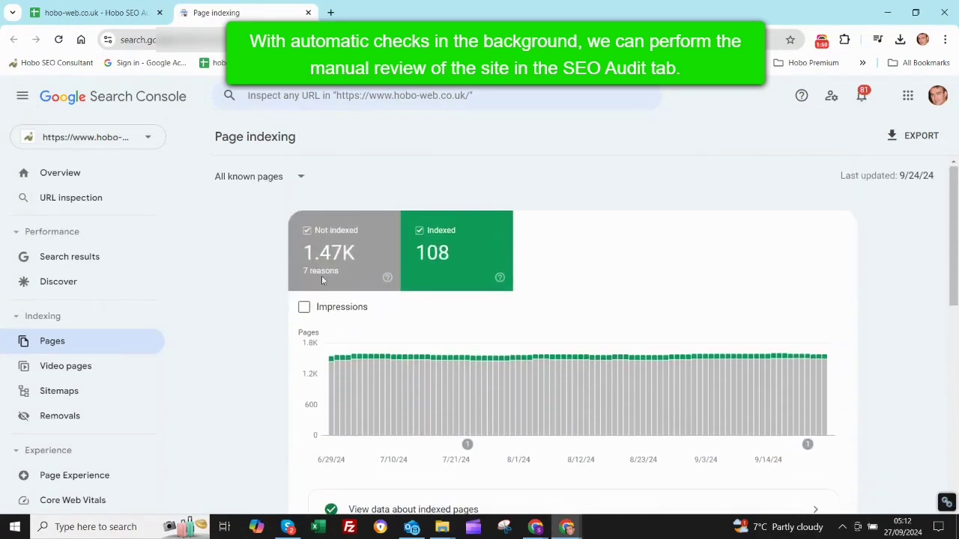
Close the Page indexing report and mark the row 78 check as YES in the audit sheet.
click(308, 13)
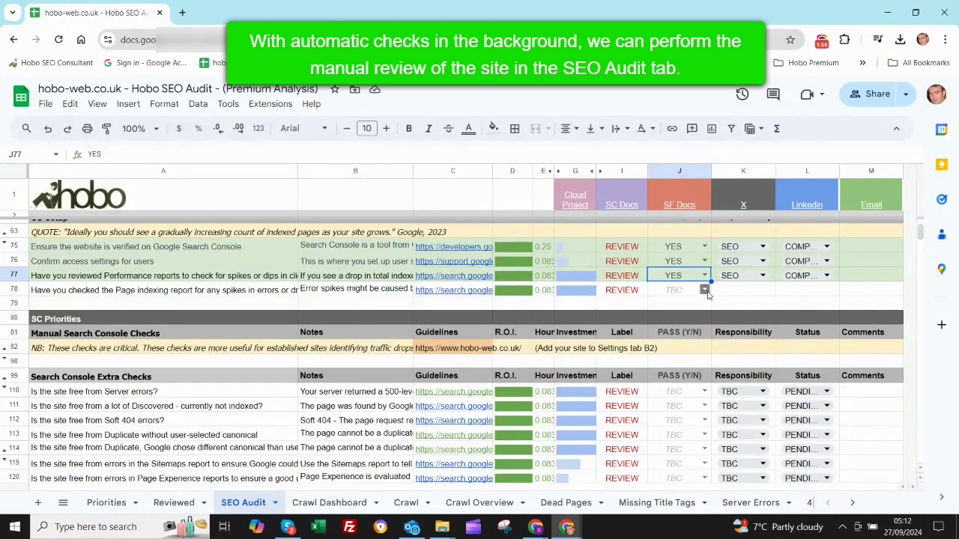
click(704, 290)
click(664, 321)
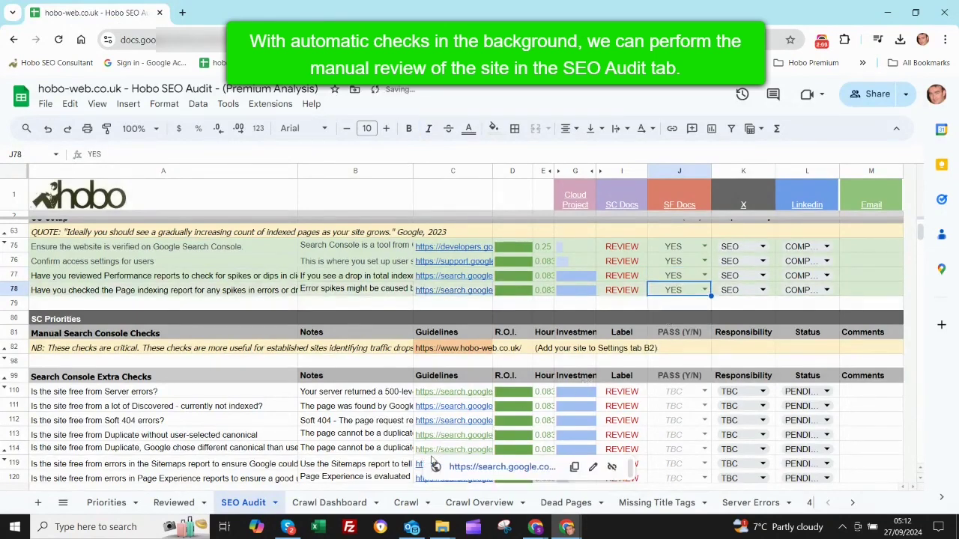
Check the linked Server error (5xx) report in Search Console, close it and mark the server errors check as YES.
scroll(419, 406, down, 3)
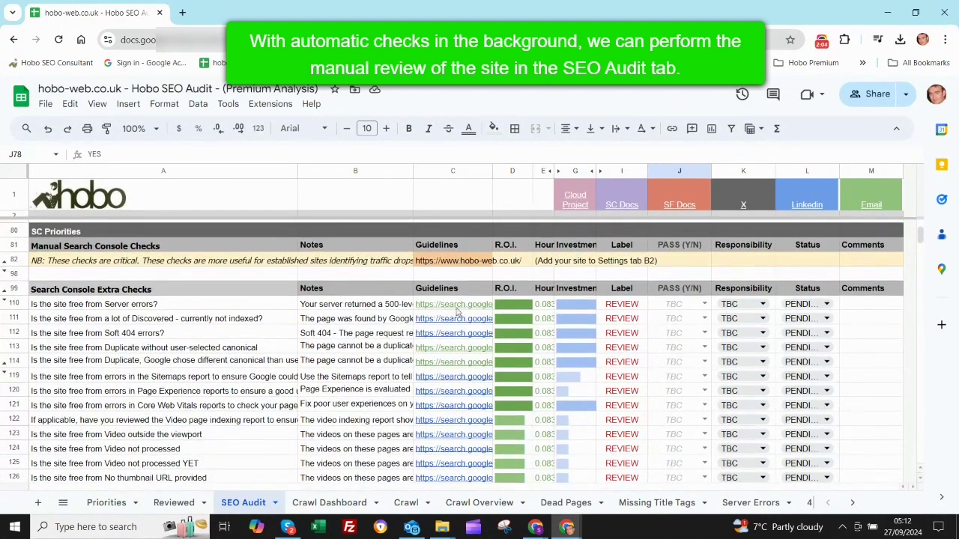
mouse_move(458, 318)
click(493, 325)
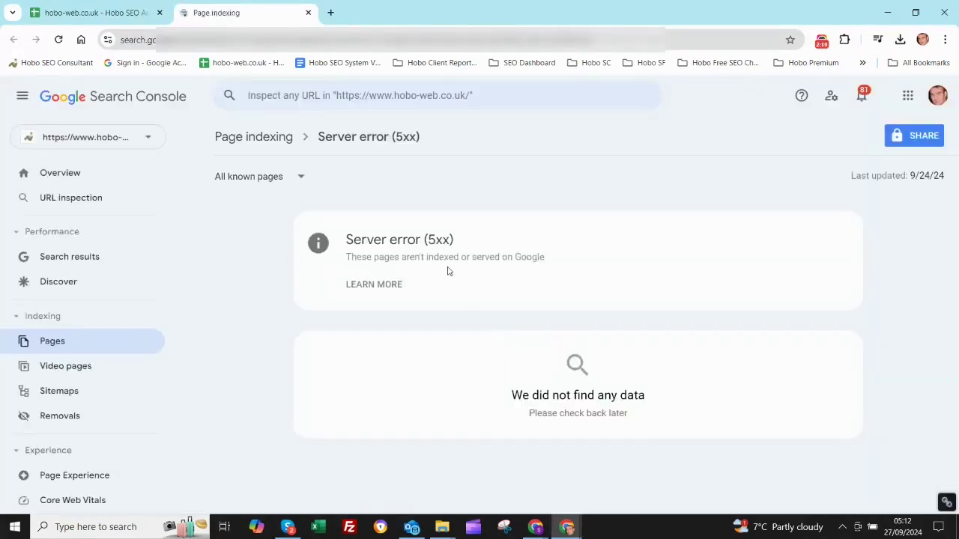
key(ctrl+w)
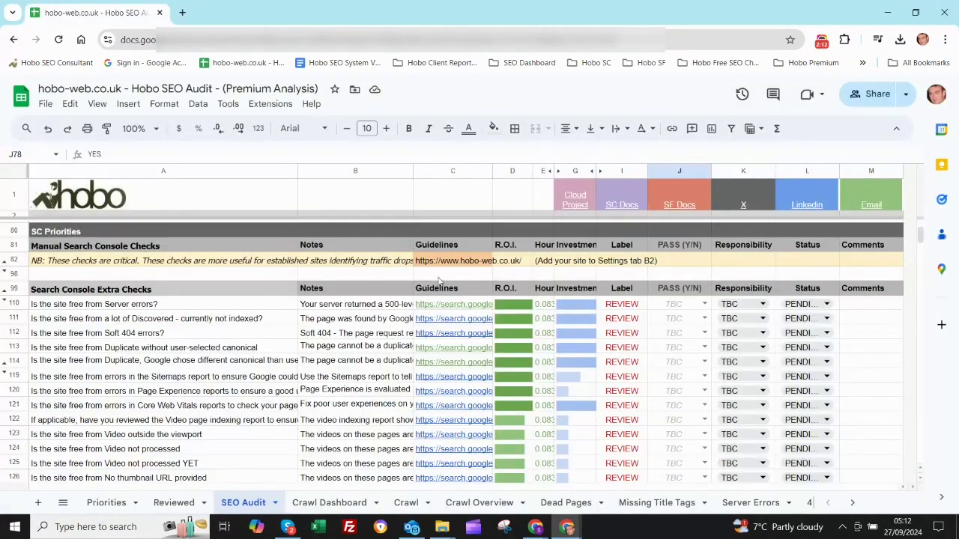
click(704, 304)
click(666, 334)
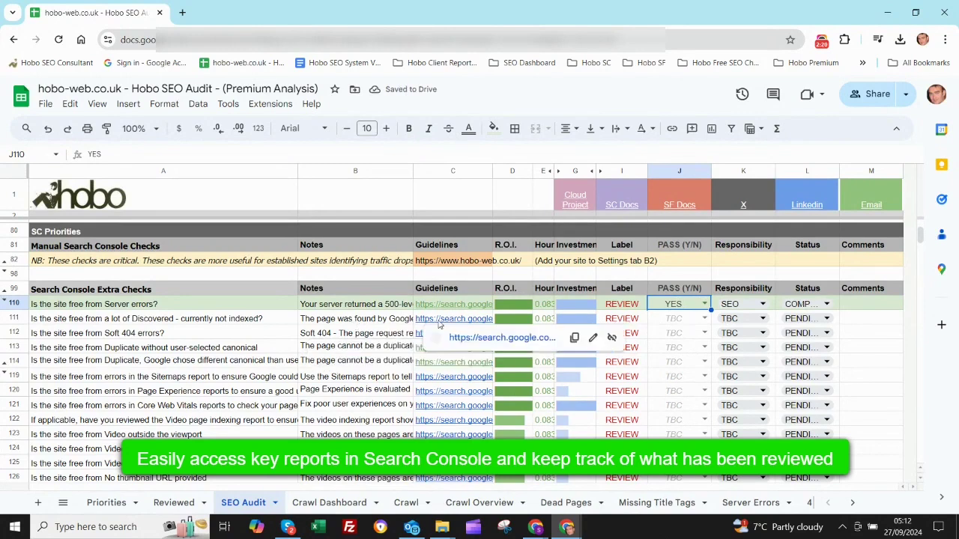
Check the linked "Discovered - currently not indexed" report, close it and mark its audit check as YES.
click(470, 341)
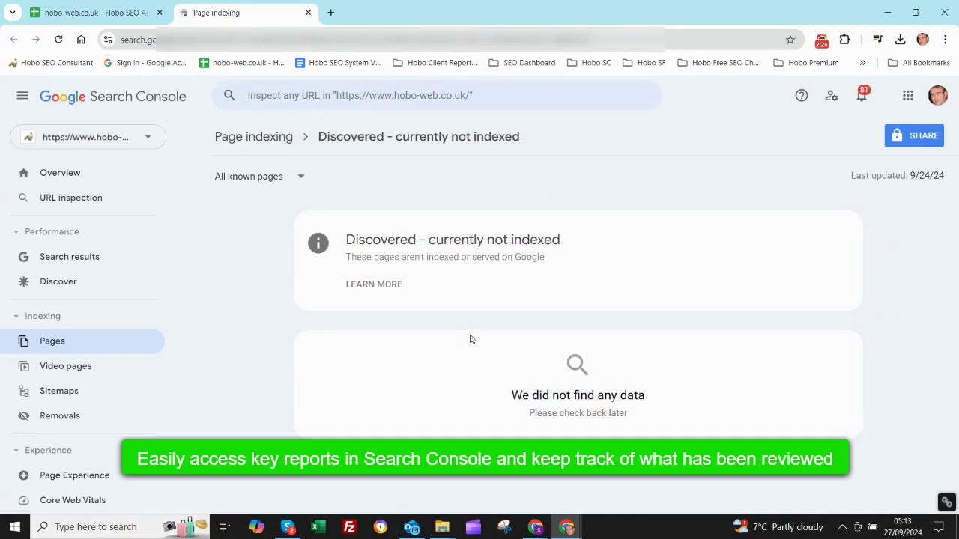
key(ctrl+w)
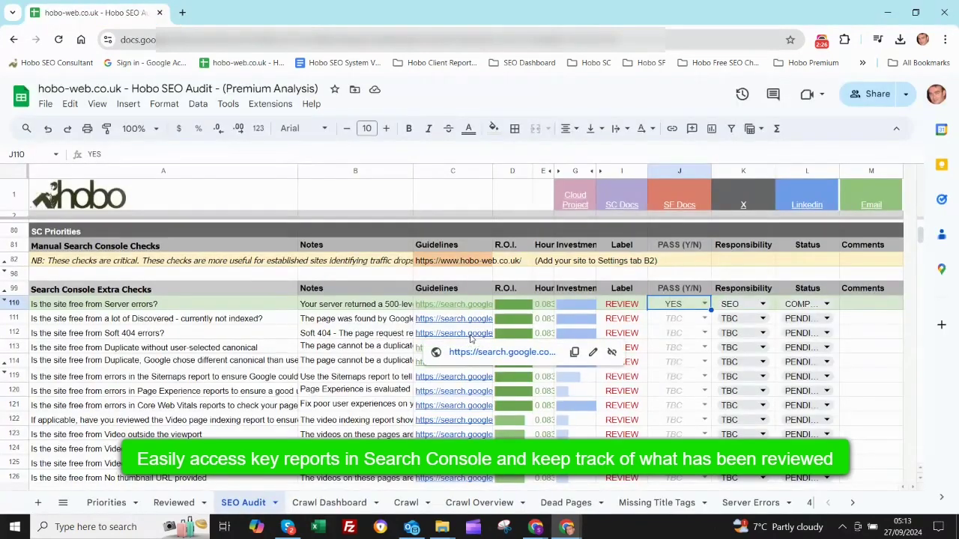
click(704, 318)
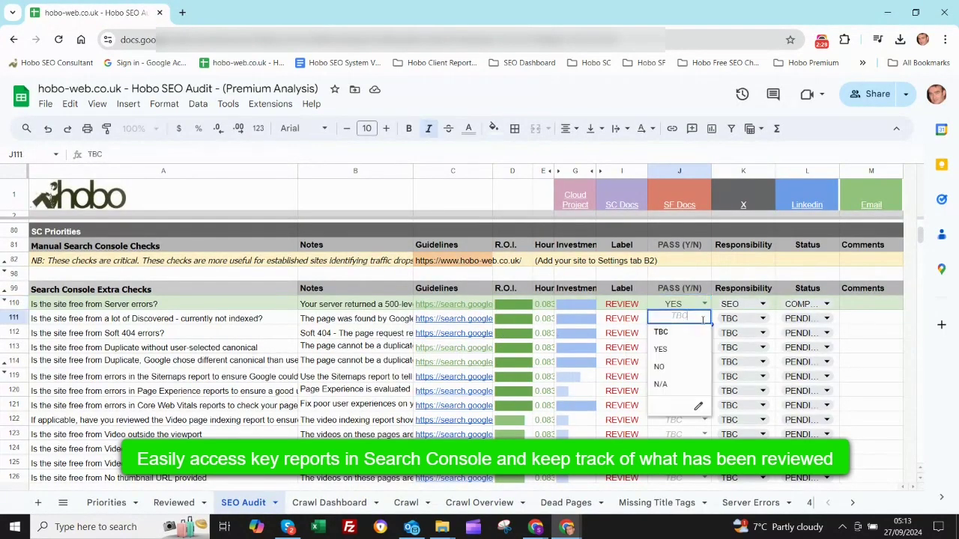
click(662, 350)
Review the linked Soft 404 report in Search Console, close it and mark the Soft 404 errors check as YES.
mouse_move(463, 339)
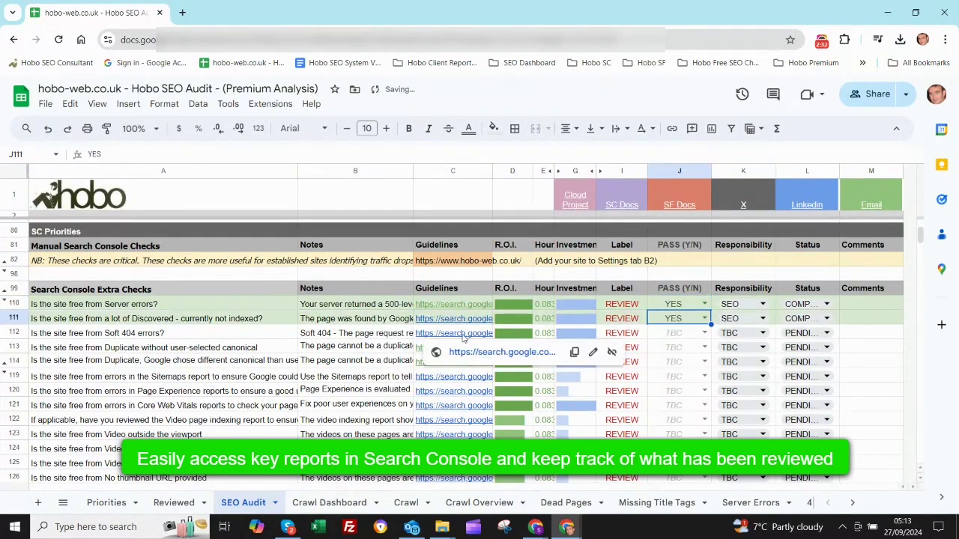
click(476, 352)
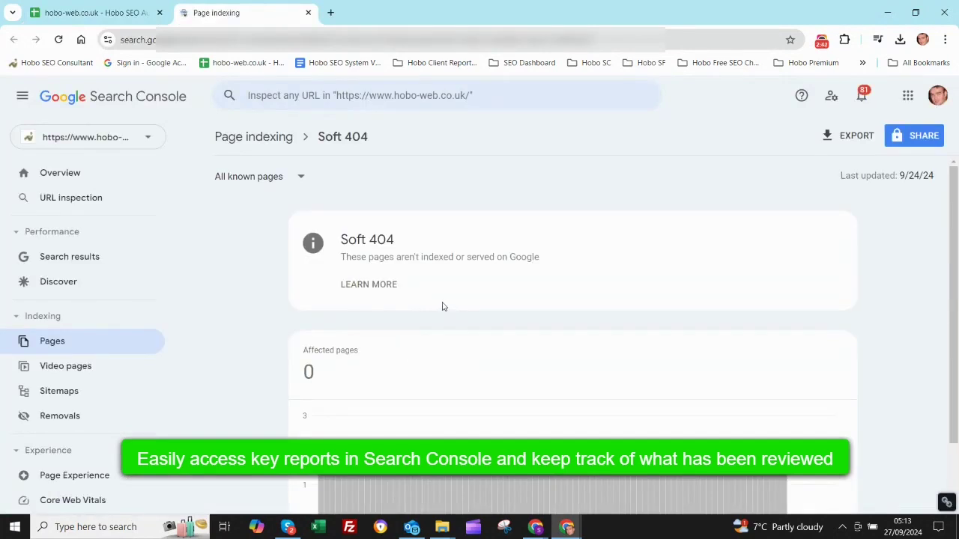
scroll(443, 307, down, 2)
scroll(442, 307, up, 2)
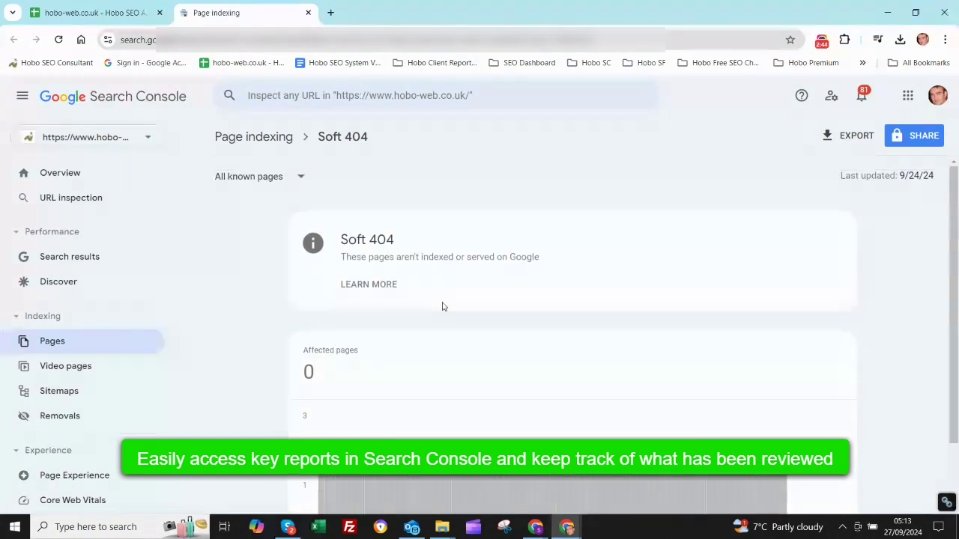
key(ctrl+w)
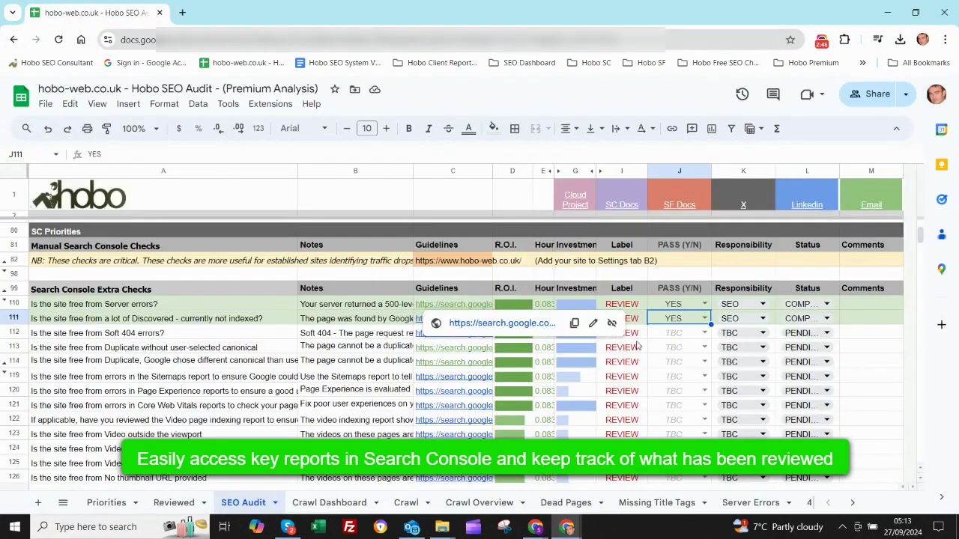
click(703, 334)
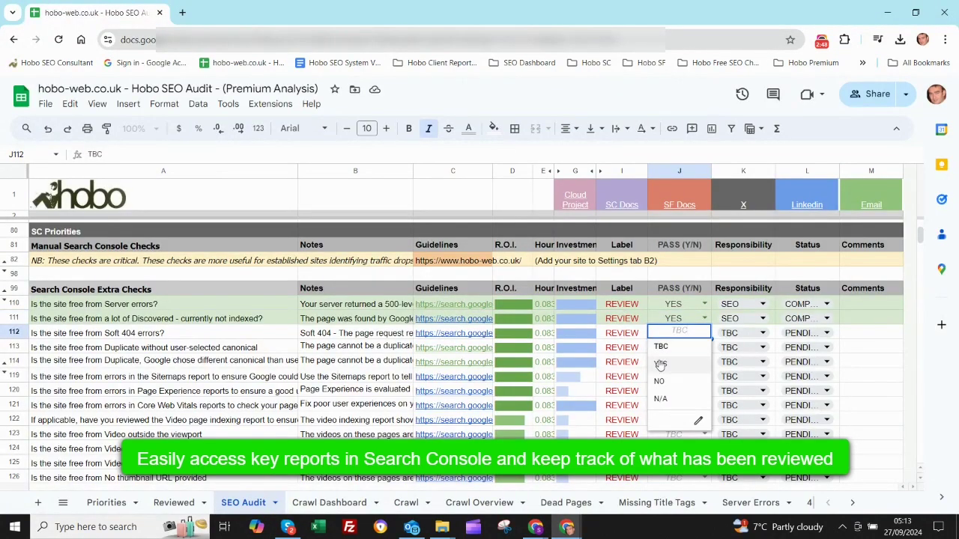
click(667, 350)
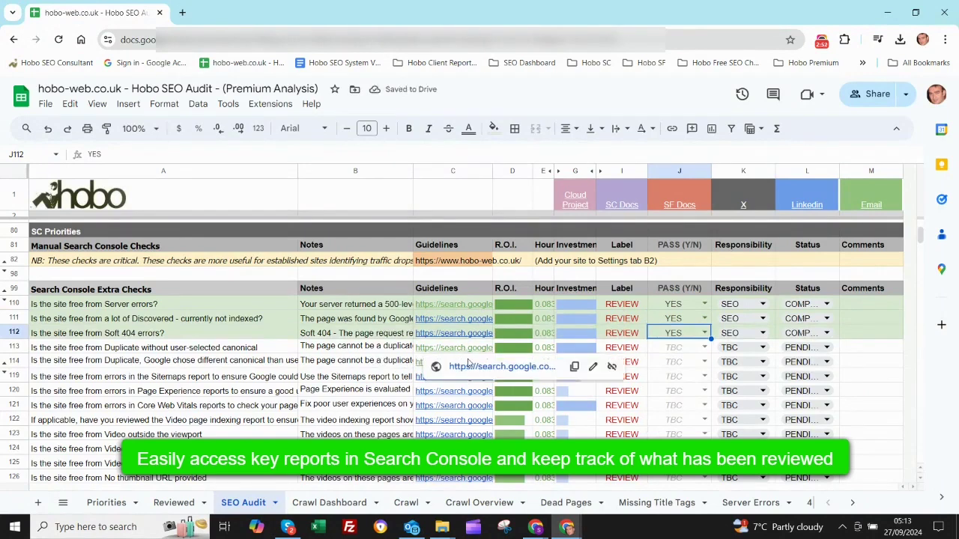
Review the linked "Duplicate without user-selected canonical" report, close it and mark its audit check as NO.
click(467, 367)
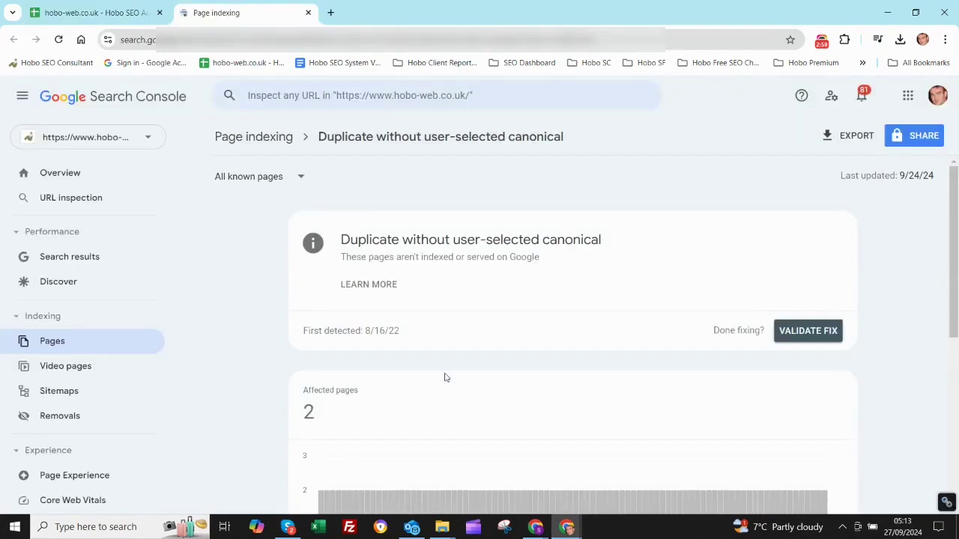
scroll(445, 377, down, 1)
scroll(444, 377, up, 1)
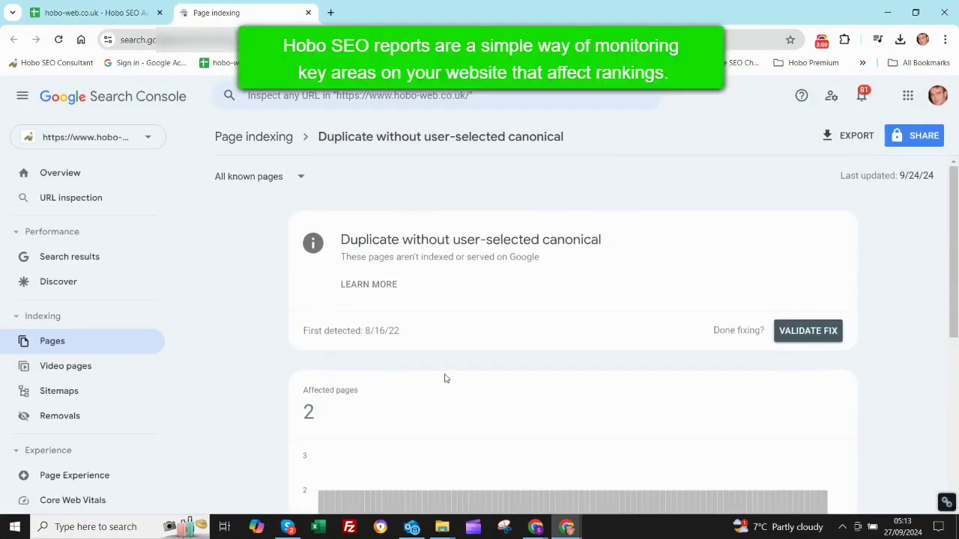
key(ctrl+w)
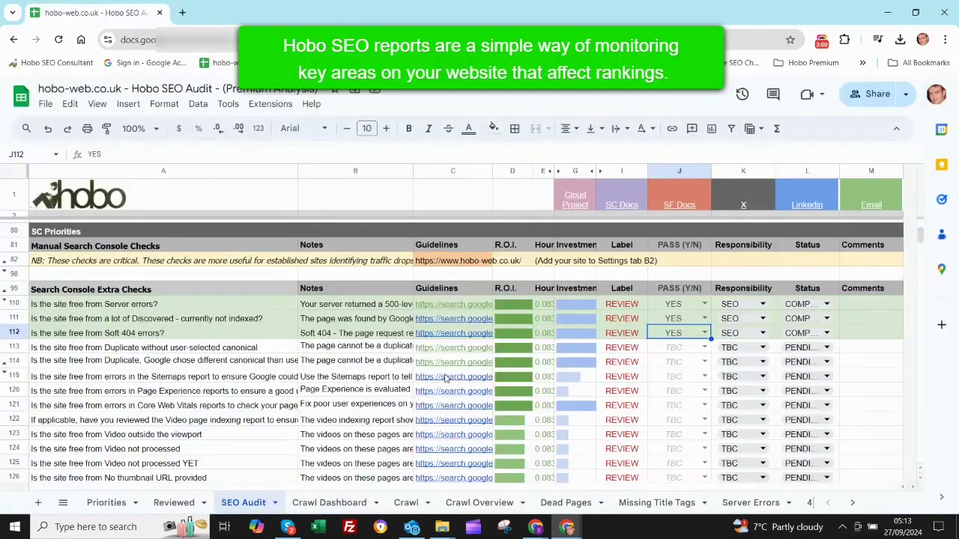
click(704, 348)
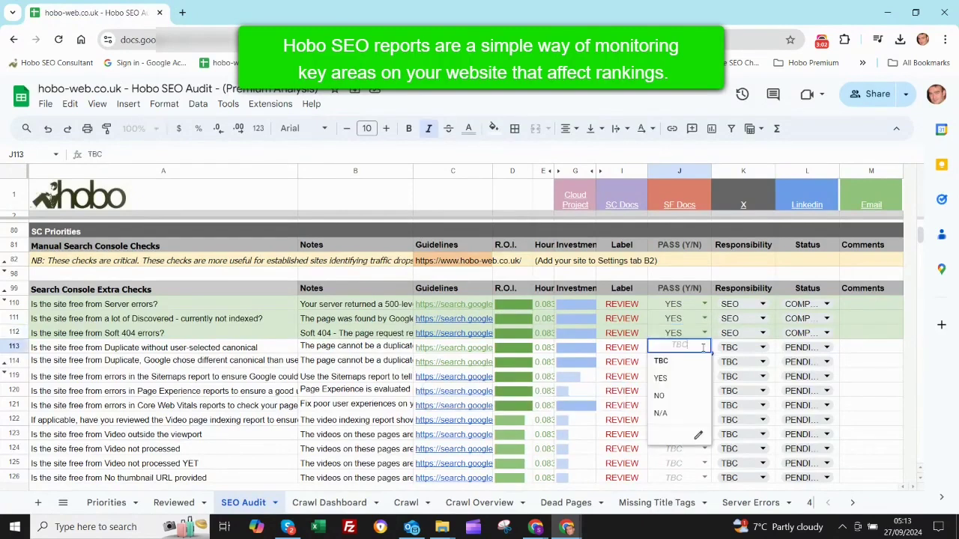
click(661, 396)
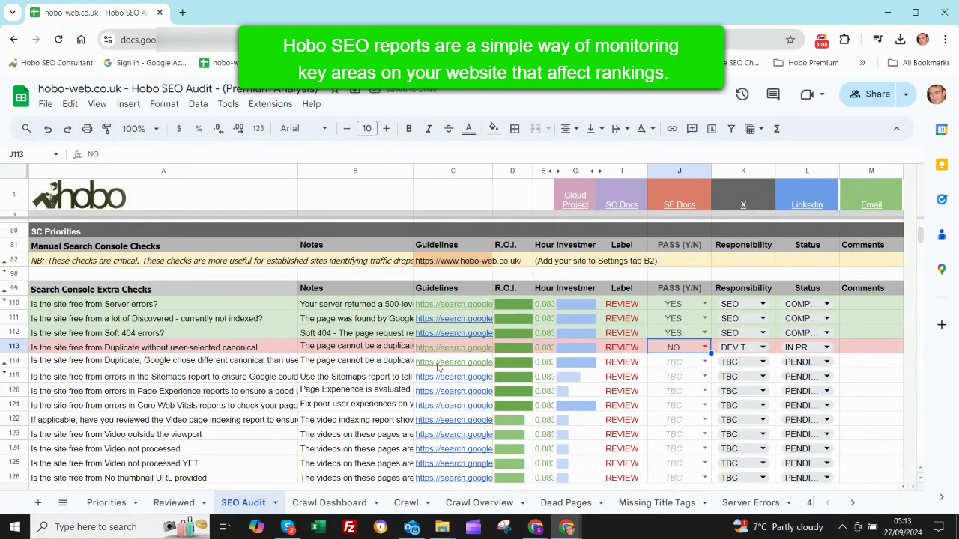
Check the linked "Duplicate, Google chose different canonical than user" report, close it and mark its audit check as YES.
mouse_move(446, 367)
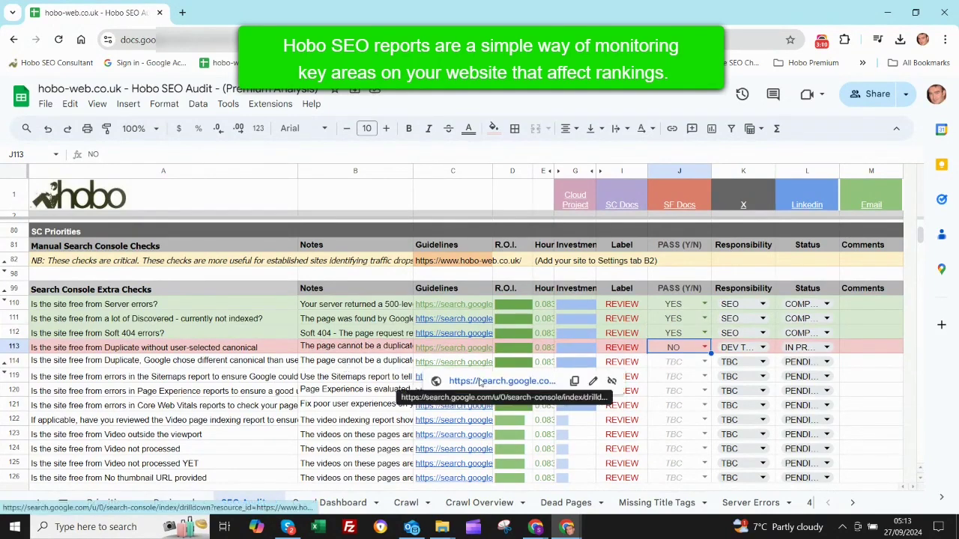
click(480, 383)
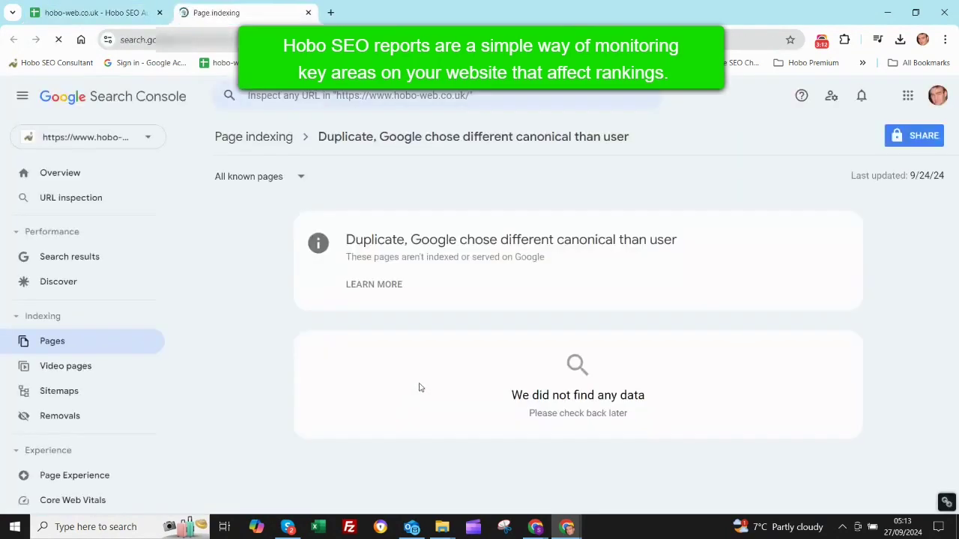
key(ctrl+w)
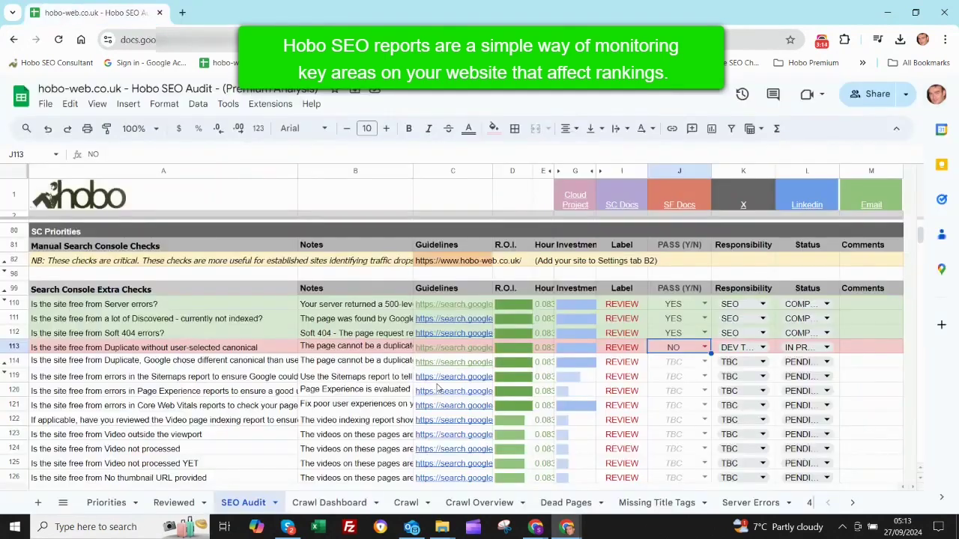
click(704, 362)
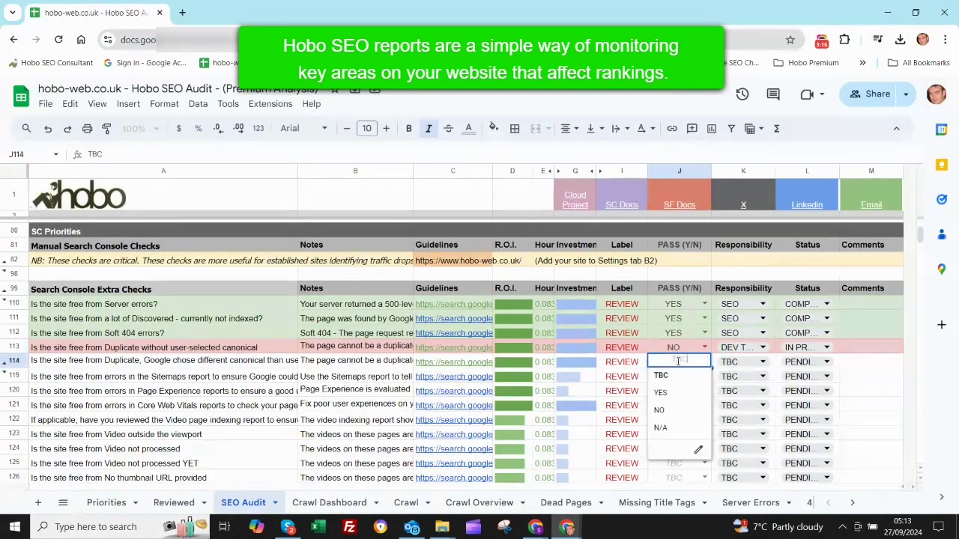
click(661, 392)
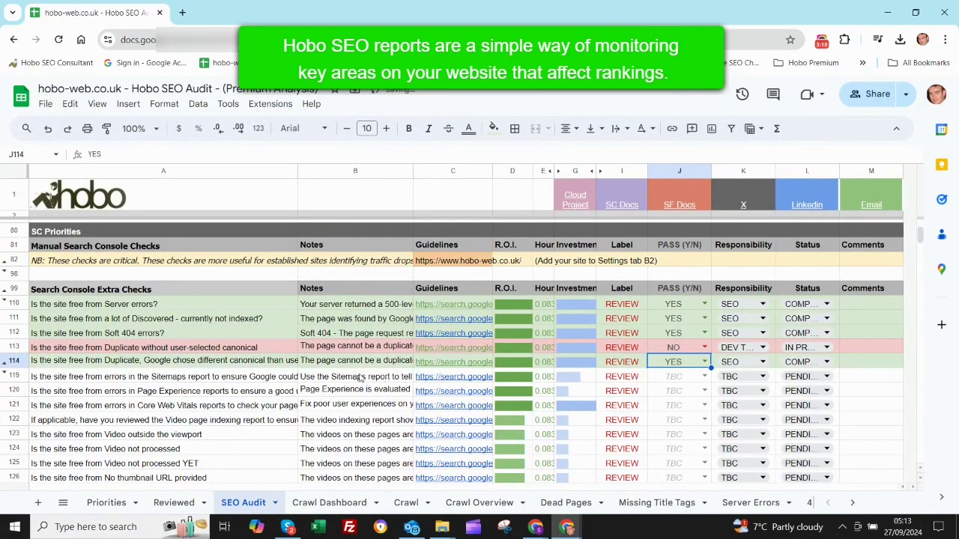
Check the status of the submitted sitemap in the linked Sitemaps report, close it and mark the Sitemaps errors check as YES.
click(468, 381)
click(492, 393)
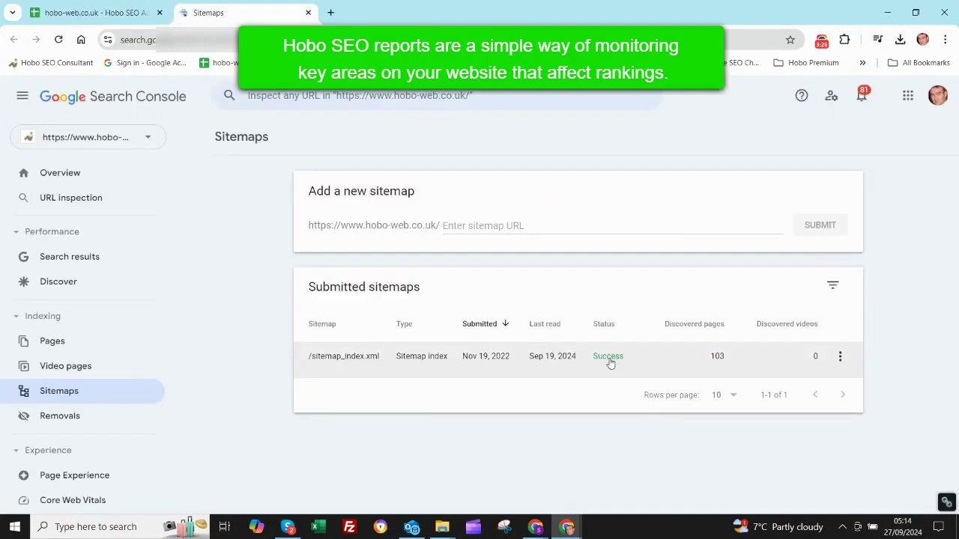
key(ctrl+w)
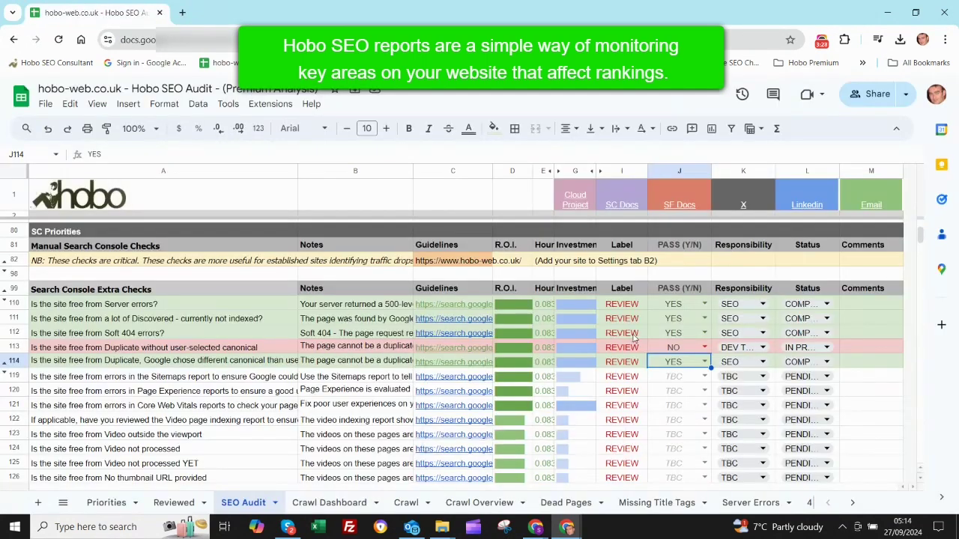
click(706, 376)
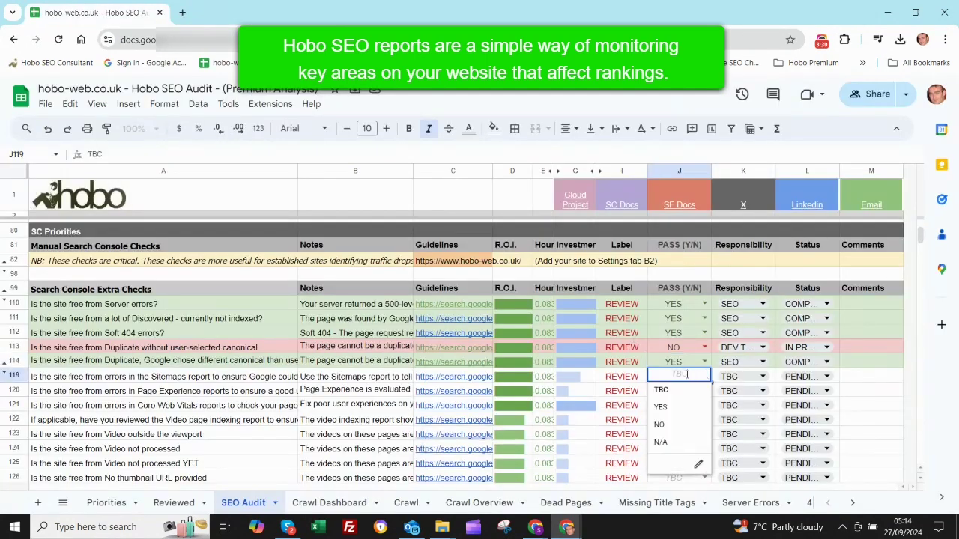
click(665, 405)
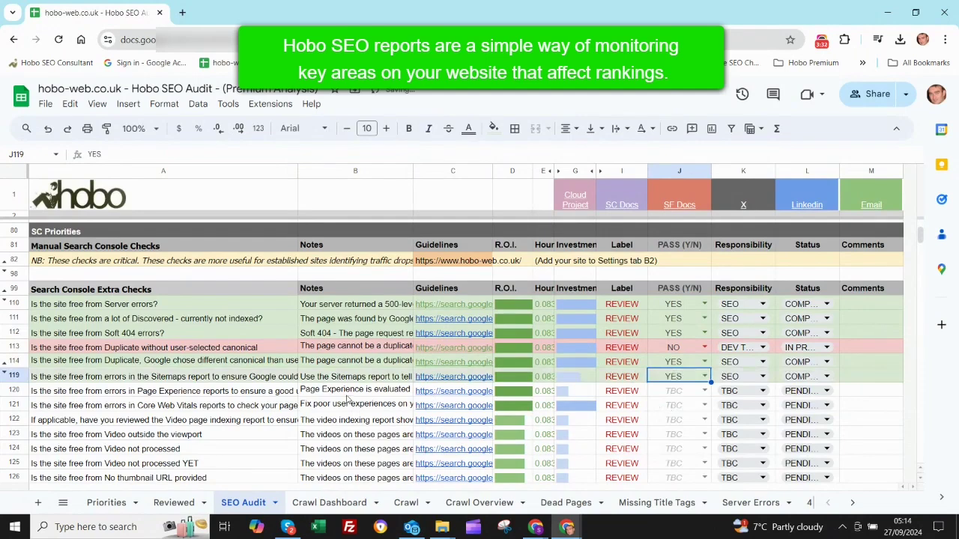
Review the linked Page Experience report and its mobile Core Web Vitals details, including why URLs aren't considered good.
mouse_move(431, 398)
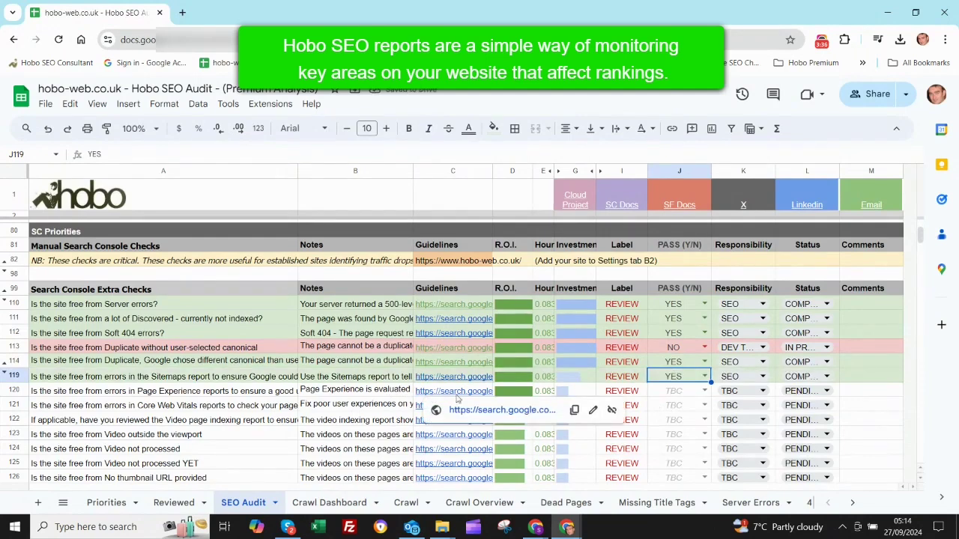
click(473, 410)
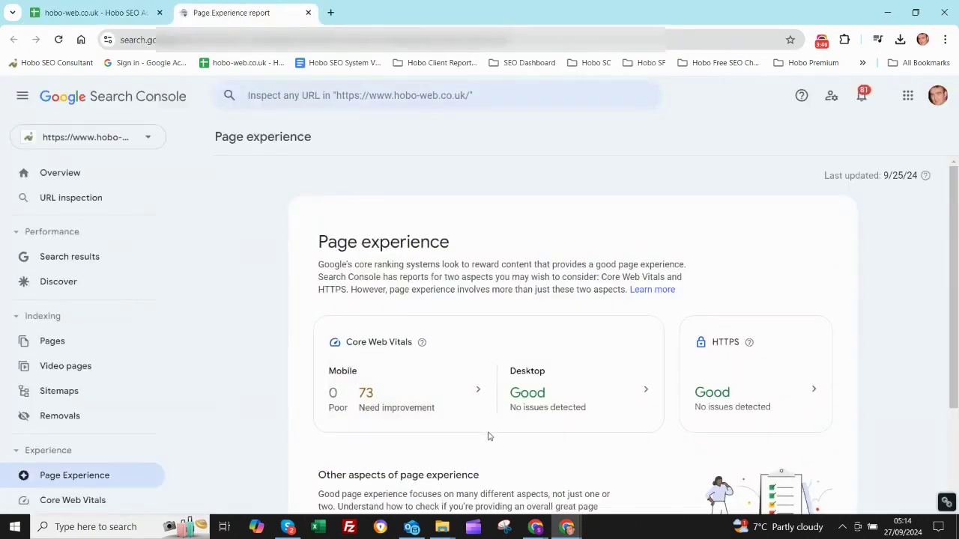
scroll(488, 436, down, 1)
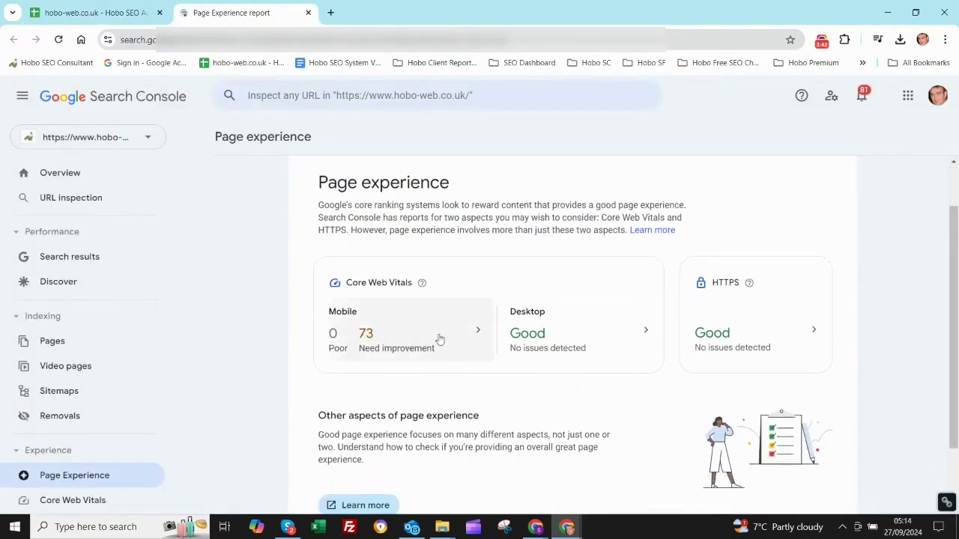
scroll(483, 412, down, 2)
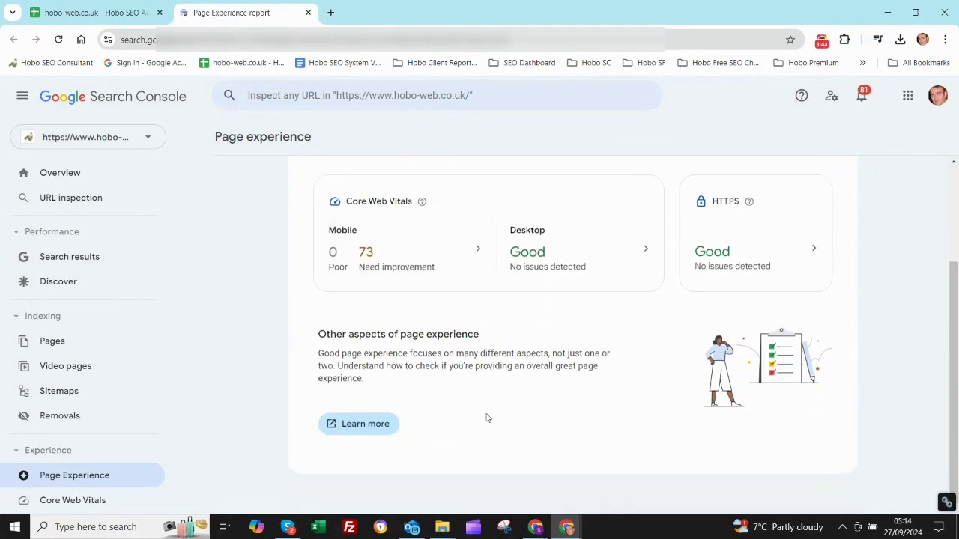
scroll(487, 418, up, 3)
click(395, 405)
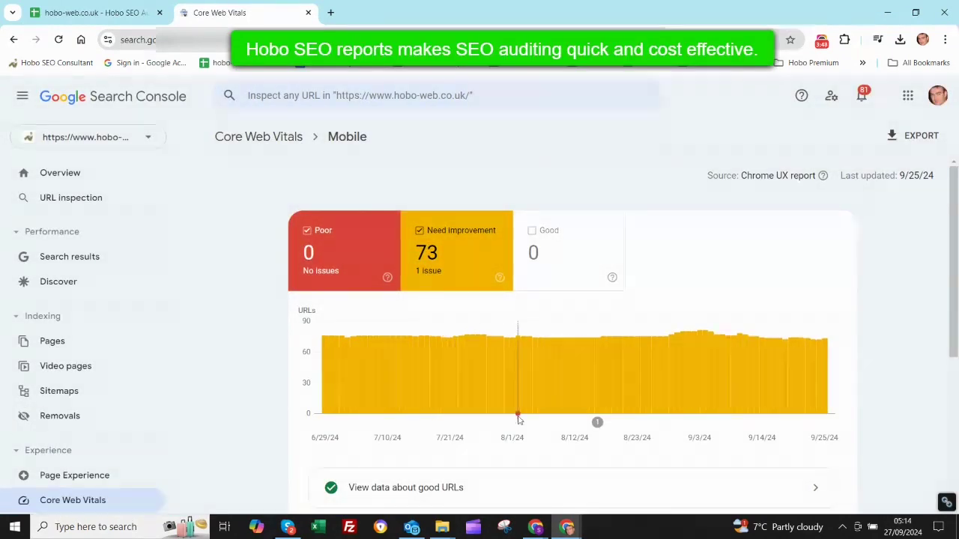
scroll(517, 425, down, 3)
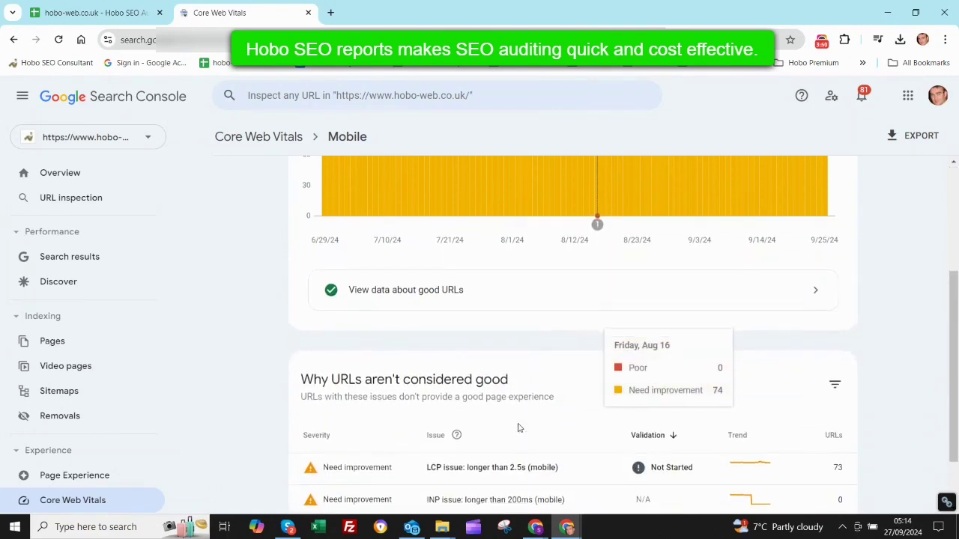
scroll(518, 429, down, 1)
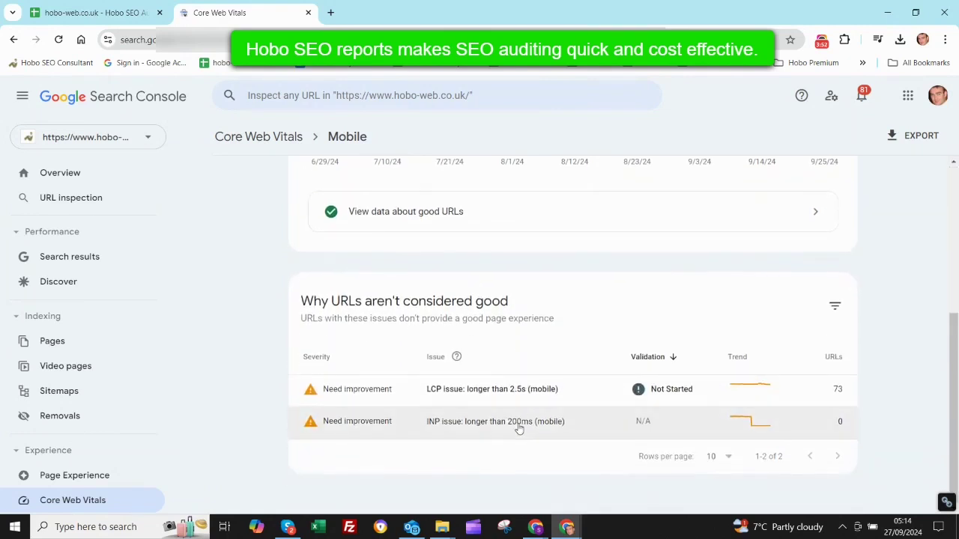
scroll(519, 428, up, 4)
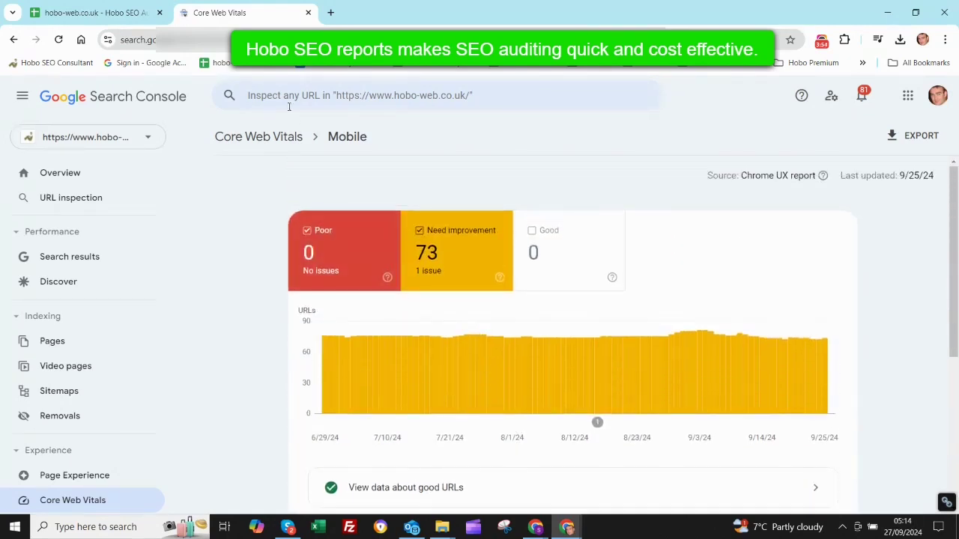
Return to the SEO Audit sheet and mark the Page Experience errors check as NO.
click(96, 14)
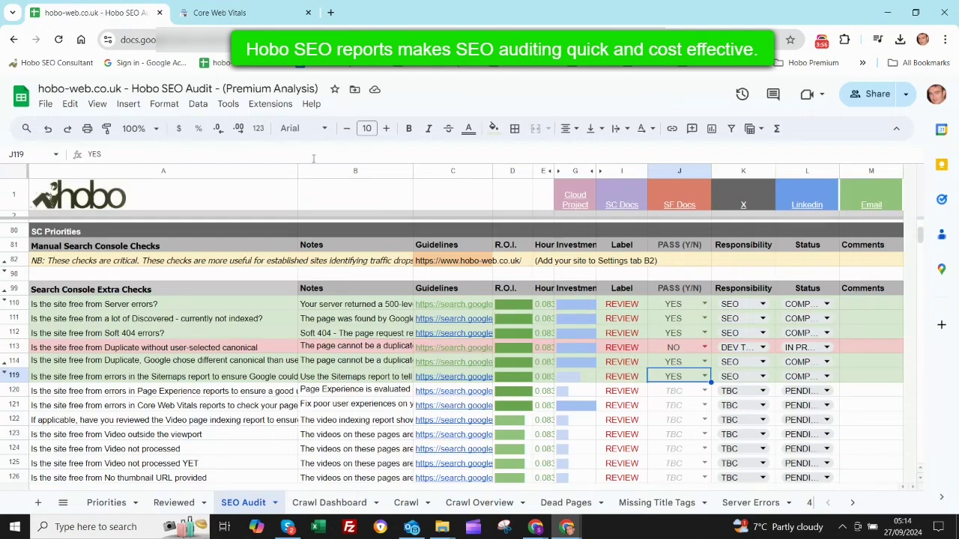
click(704, 390)
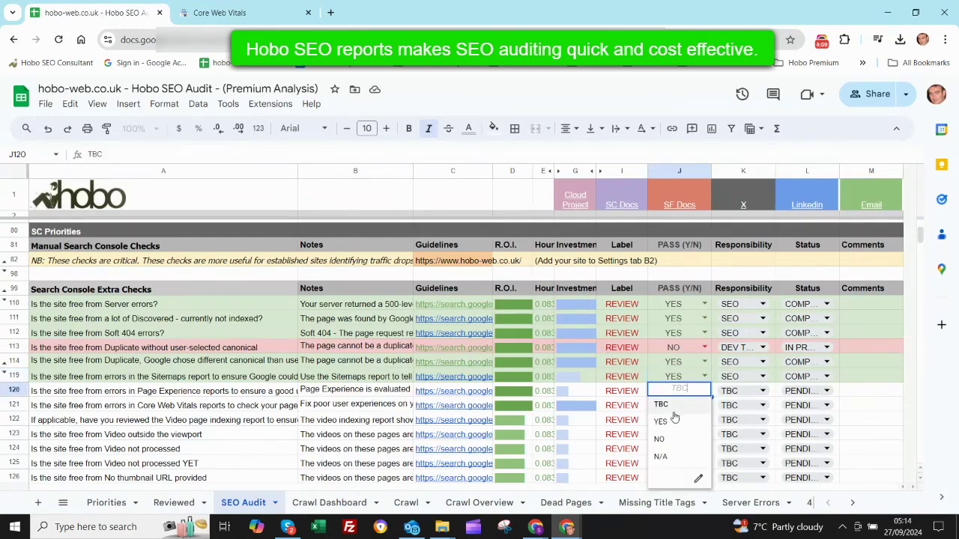
click(659, 439)
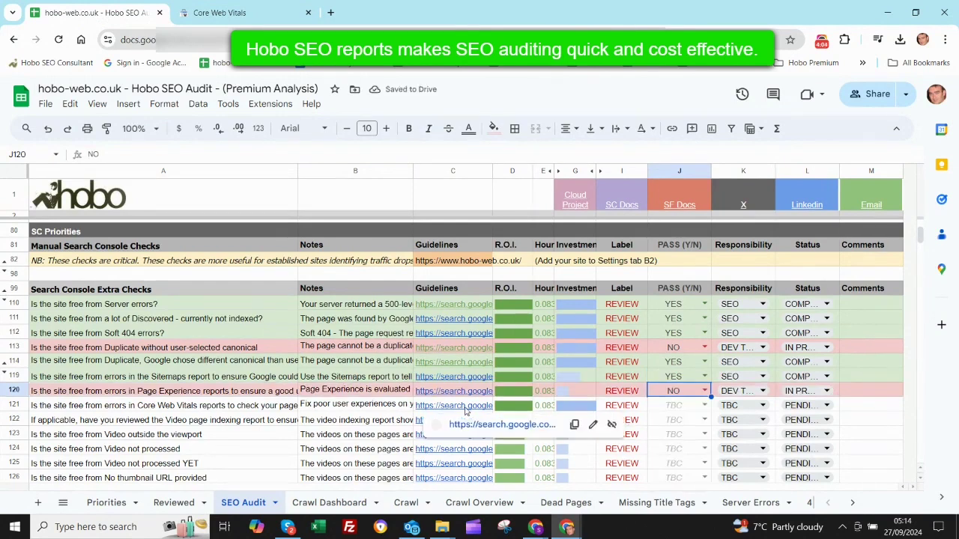
Review the mobile and desktop charts in the linked Core Web Vitals report and mark its audit check as NO.
click(482, 428)
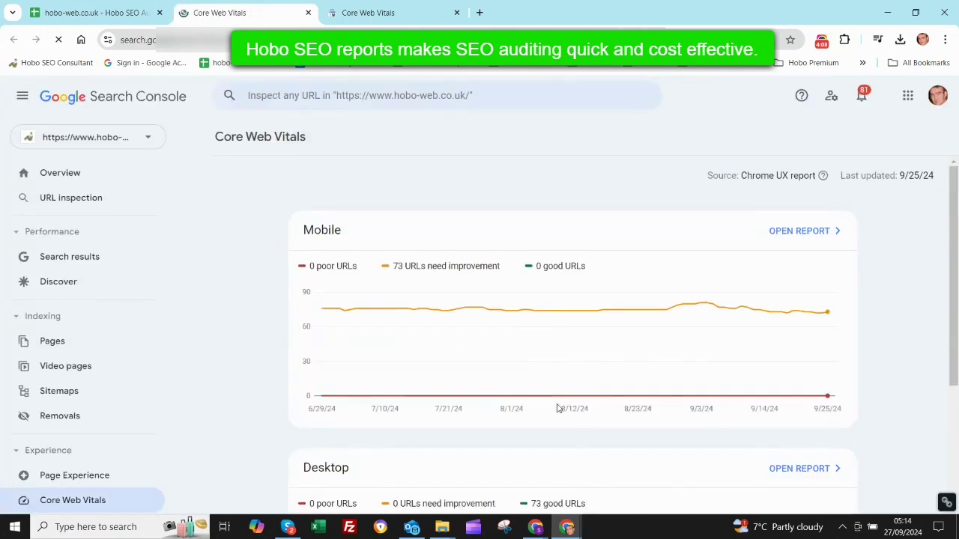
scroll(541, 445, down, 2)
scroll(541, 445, down, 2)
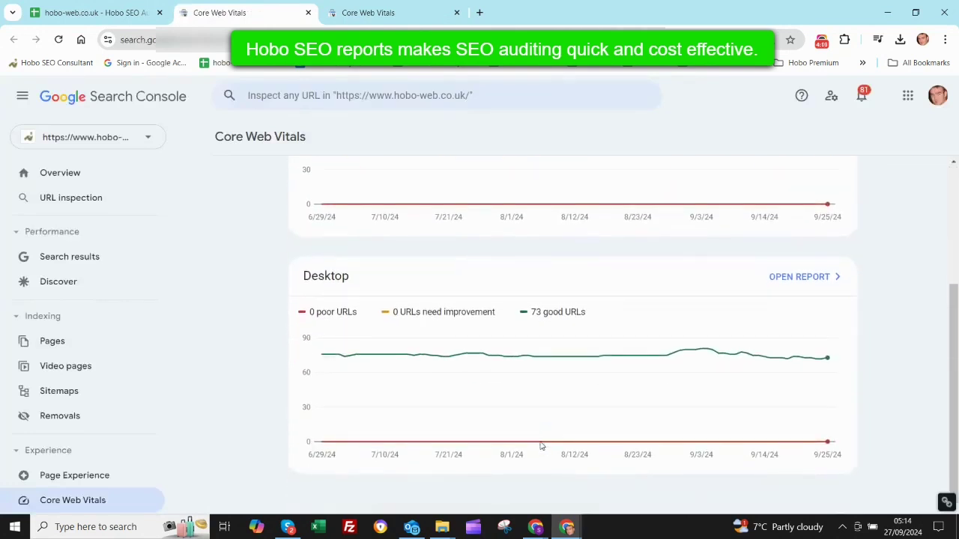
scroll(541, 445, up, 4)
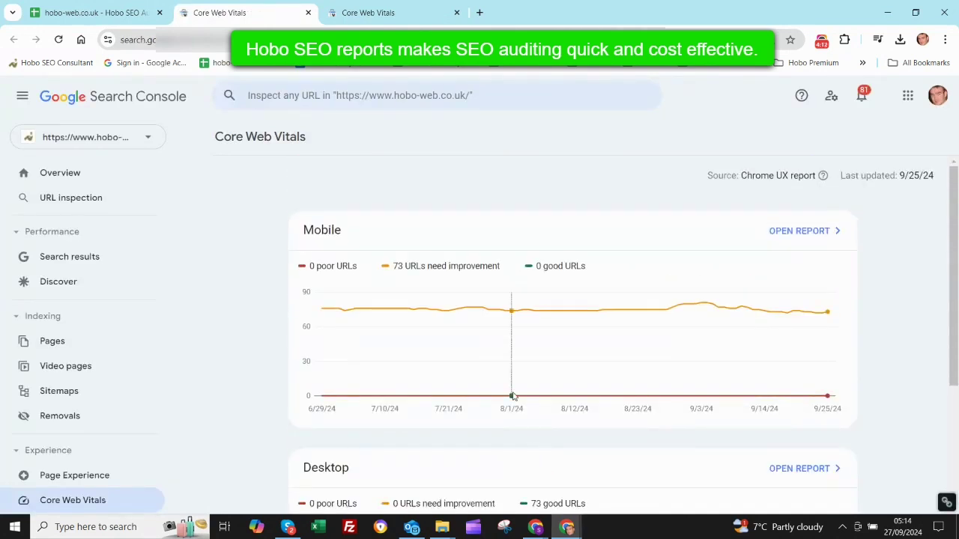
click(102, 13)
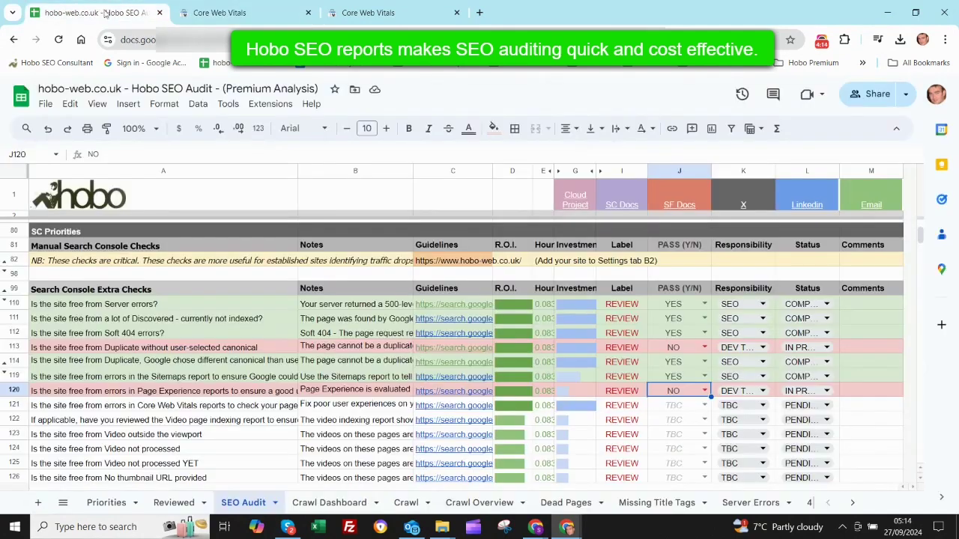
click(704, 406)
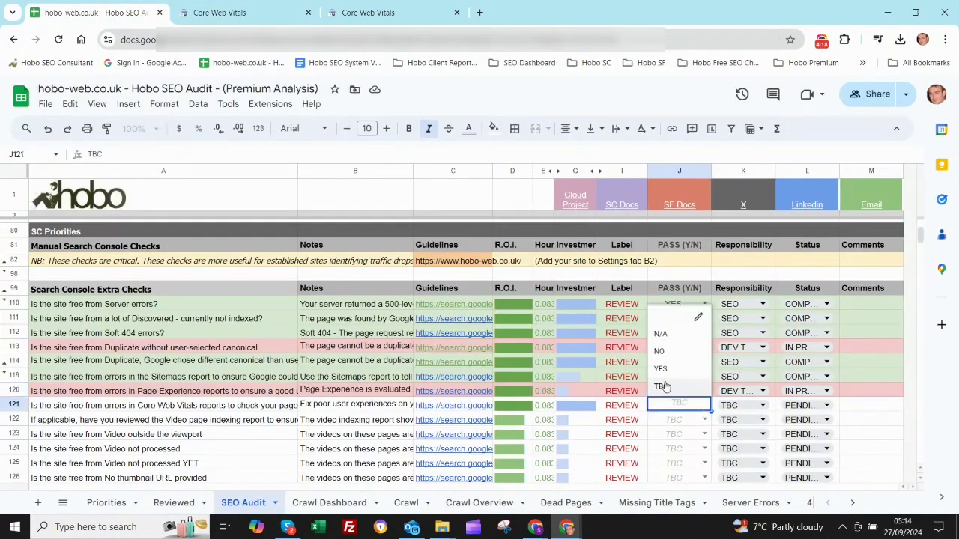
click(665, 350)
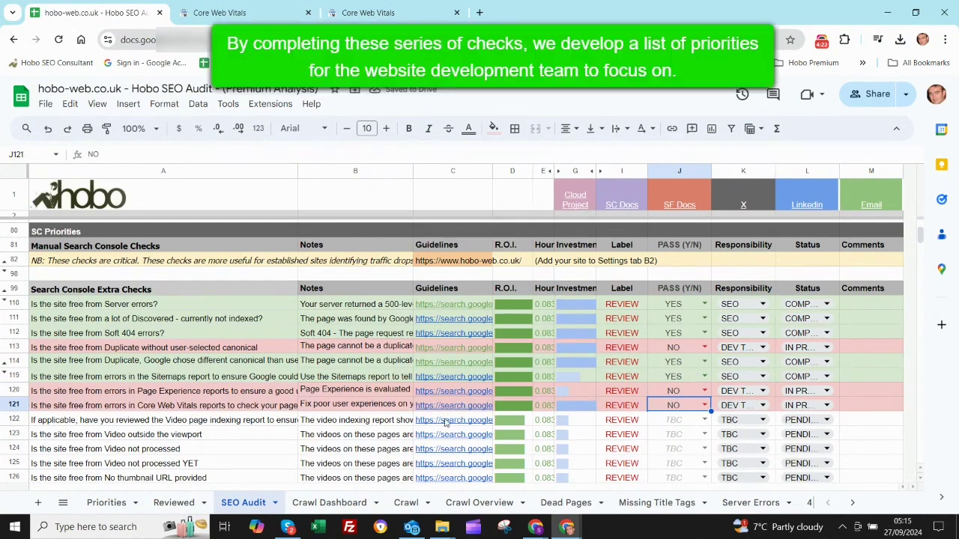
Review the linked Video page indexing report in Search Console, including the reasons why videos in pages aren't indexed.
mouse_move(447, 423)
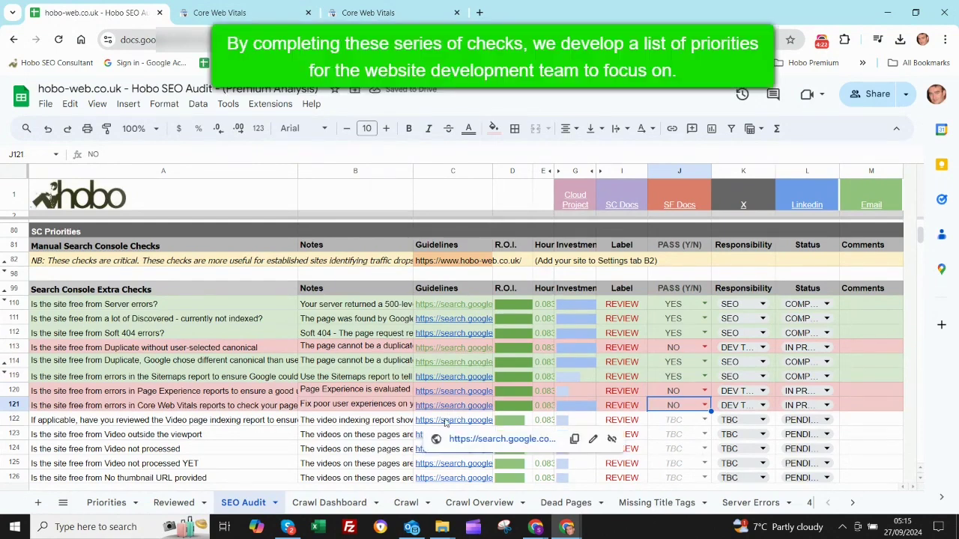
click(503, 440)
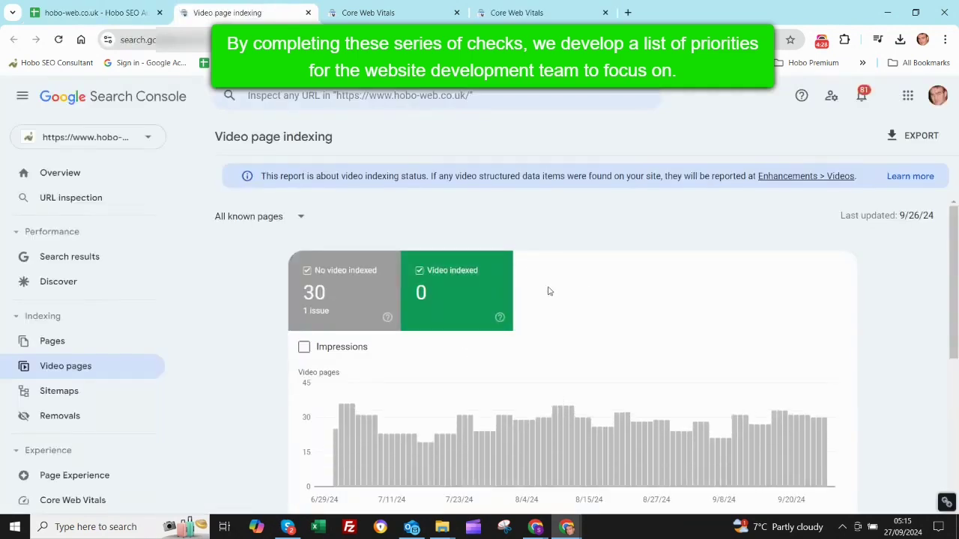
scroll(548, 376, down, 3)
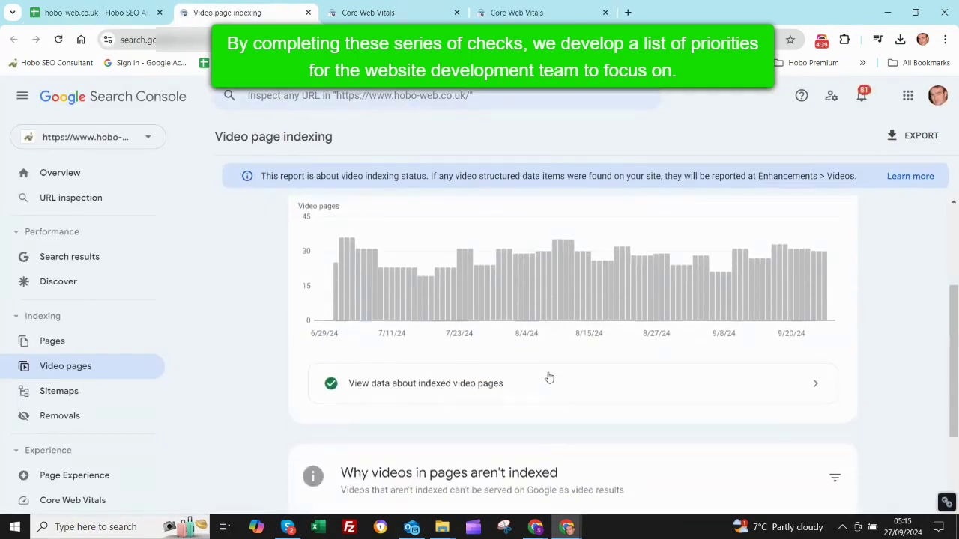
scroll(548, 376, down, 1)
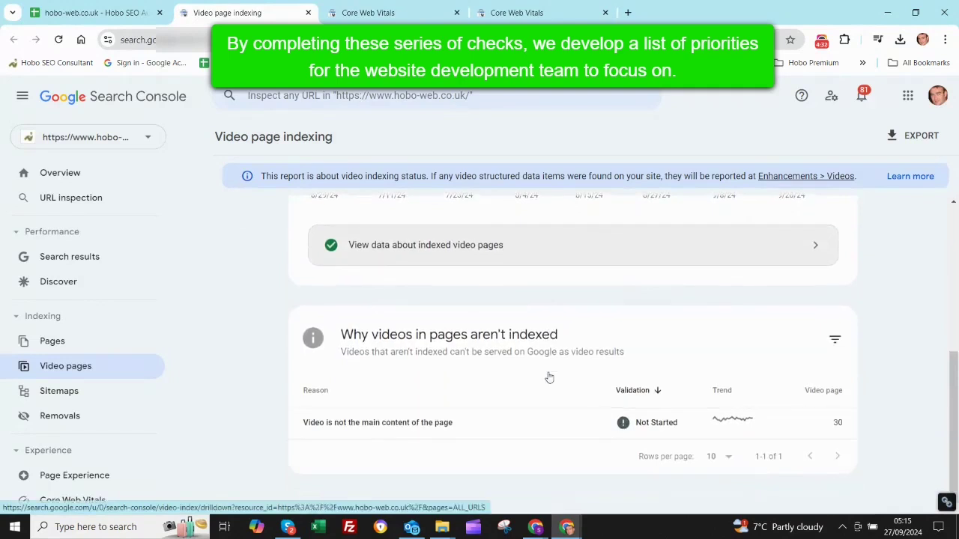
scroll(548, 376, up, 5)
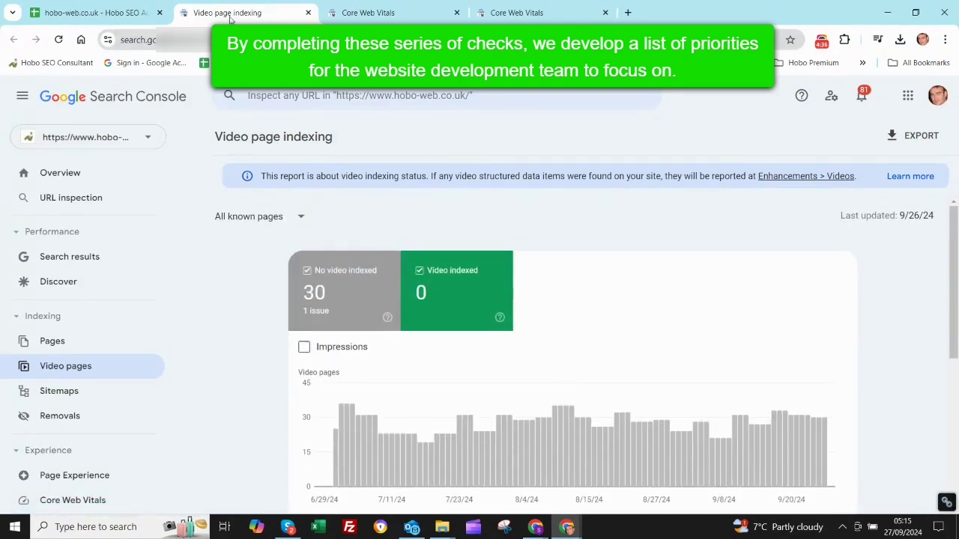
Close the Video page indexing and both Core Web Vitals reports and go back to the start of the SEO Audit checklist.
click(308, 13)
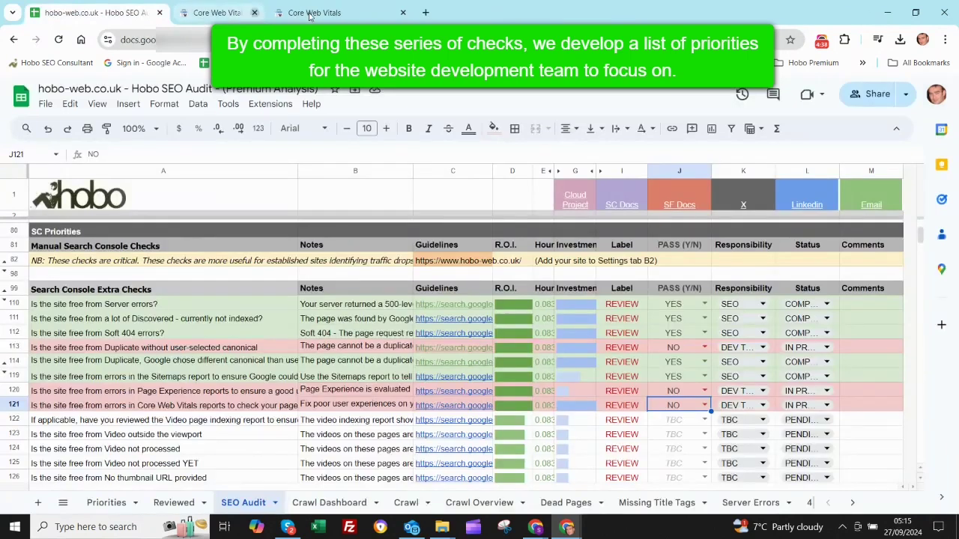
click(308, 12)
click(308, 13)
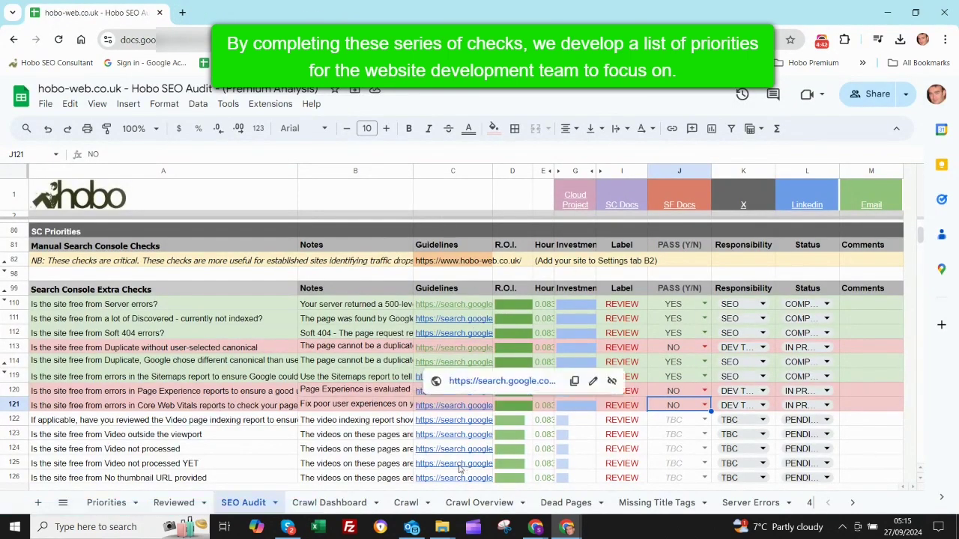
scroll(464, 397, up, 3)
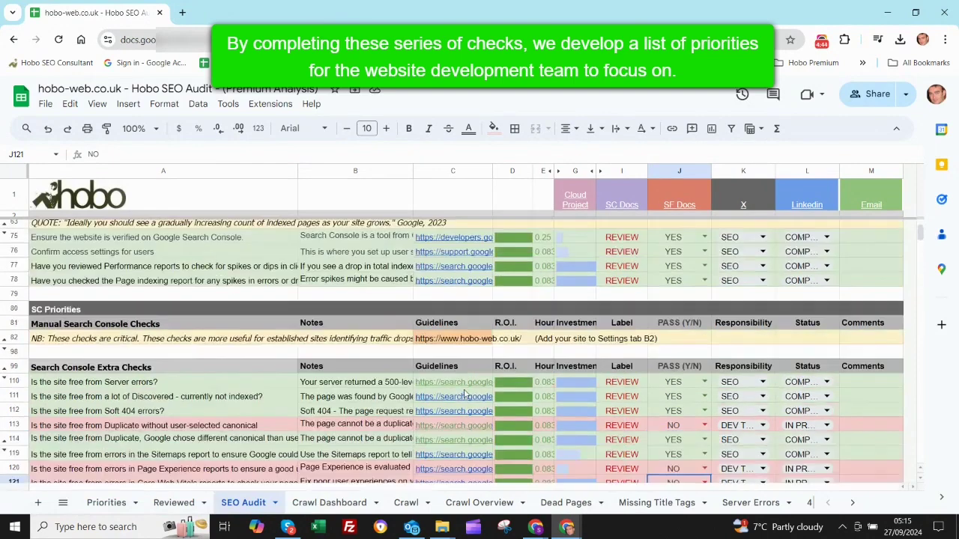
scroll(465, 395, up, 2)
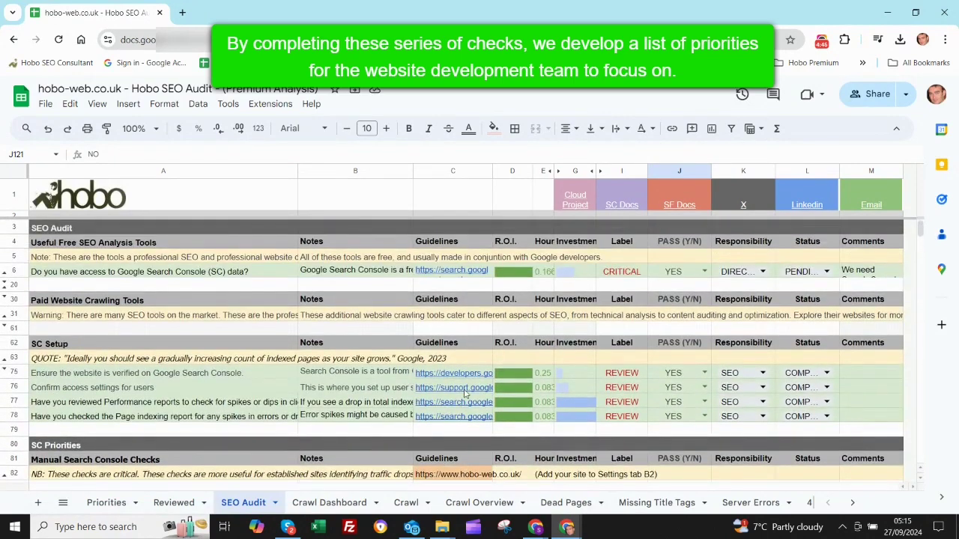
Review the audit findings on the Reviewed sheet and the full list of developer tasks on the Priorities sheet.
click(174, 503)
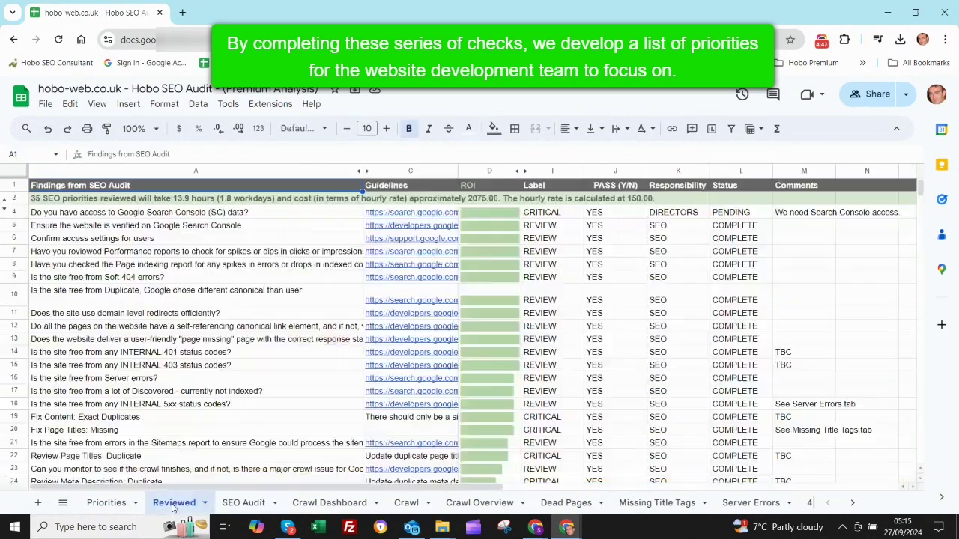
click(116, 506)
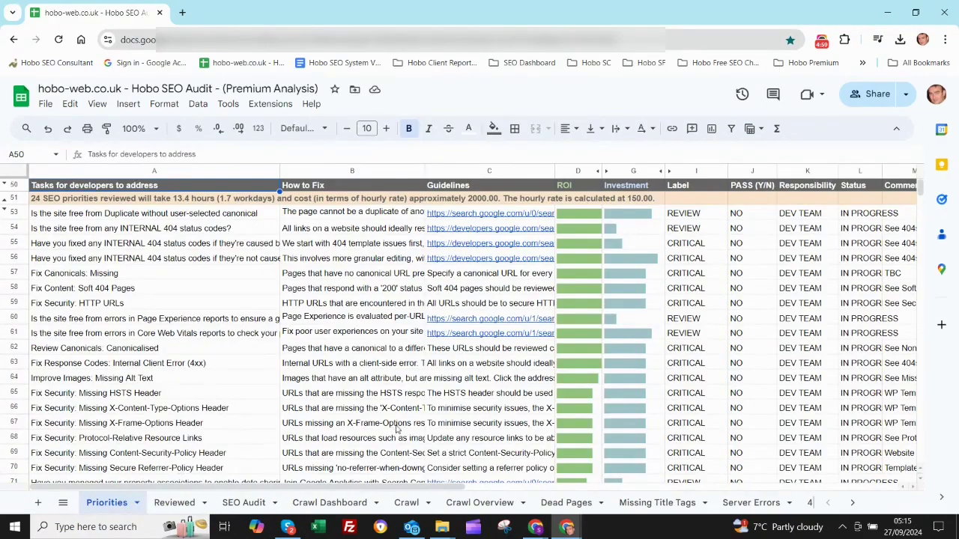
scroll(483, 412, down, 5)
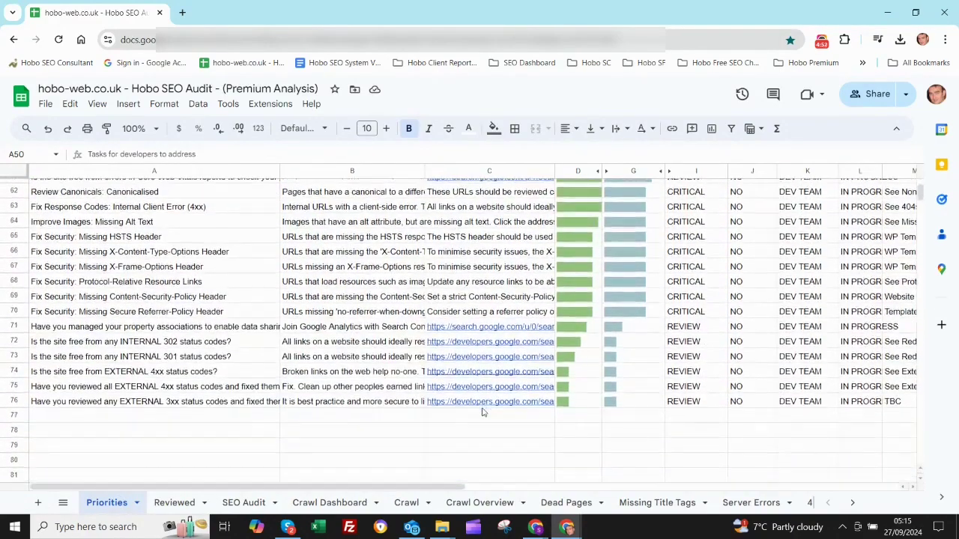
scroll(479, 414, up, 5)
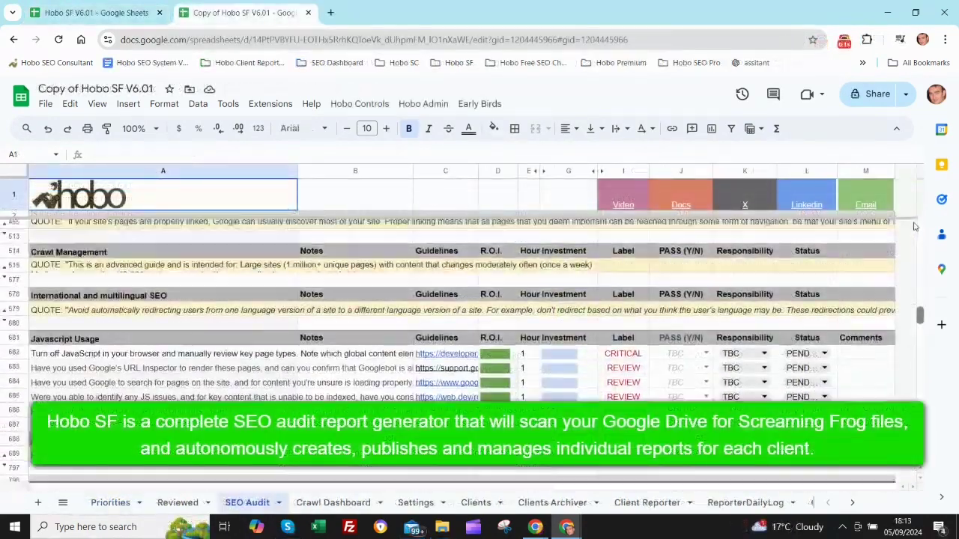
Look through the SEO Audit checklist in Copy of Hobo SF V6.01, including the Autonomous Crawl Results issues.
scroll(917, 208, down, 10)
scroll(917, 208, up, 10)
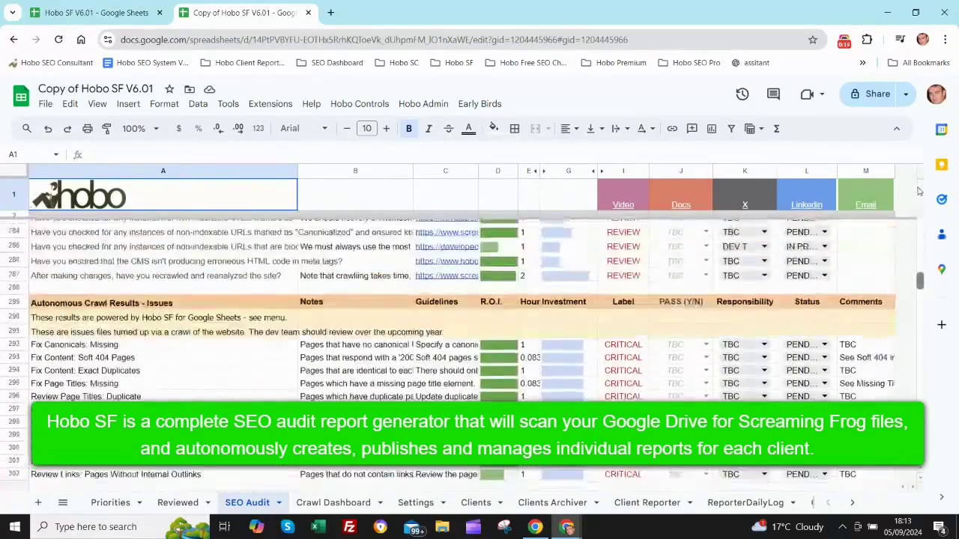
scroll(920, 196, down, 5)
scroll(920, 196, up, 10)
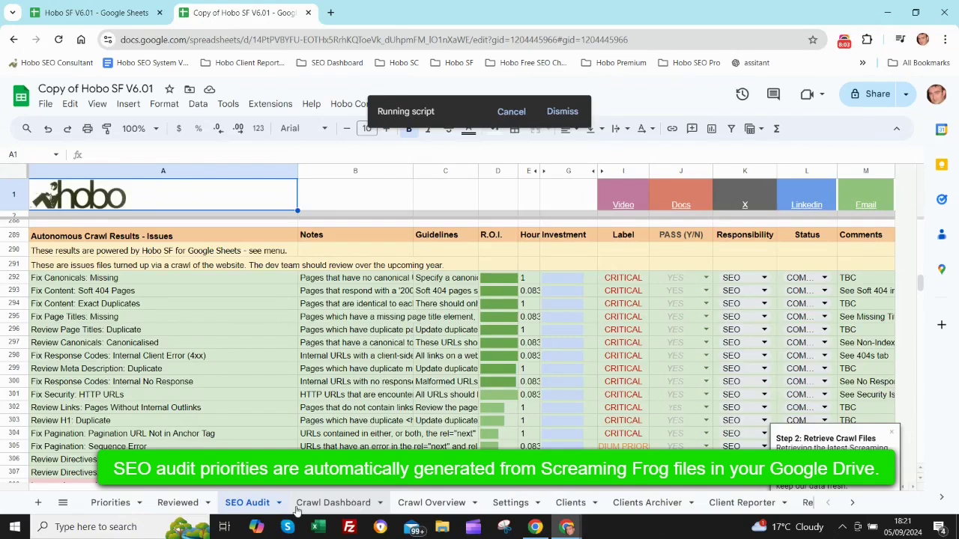
Check the Reviewed and Priorities sheets generated from the Screaming Frog crawl files, and open the Crawl Dashboard sheet.
click(186, 506)
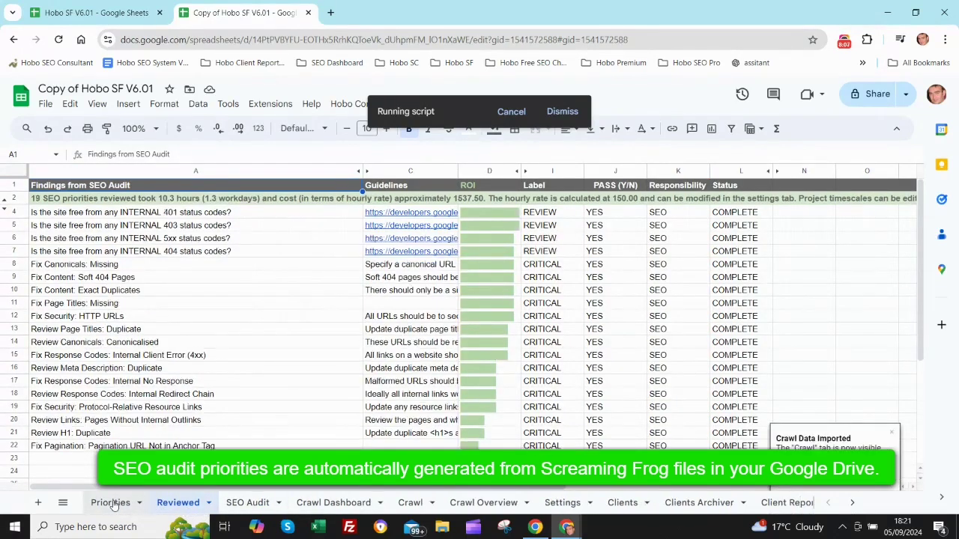
click(111, 503)
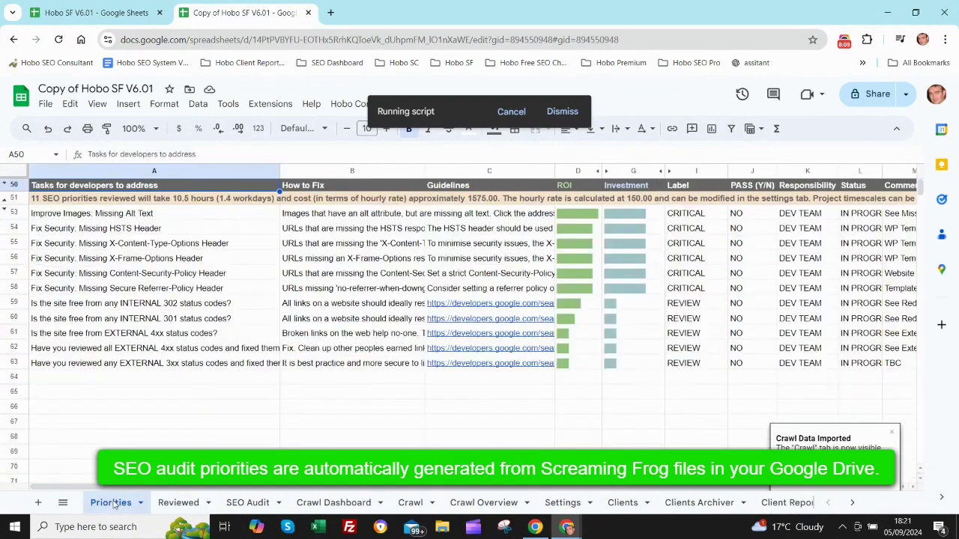
click(347, 509)
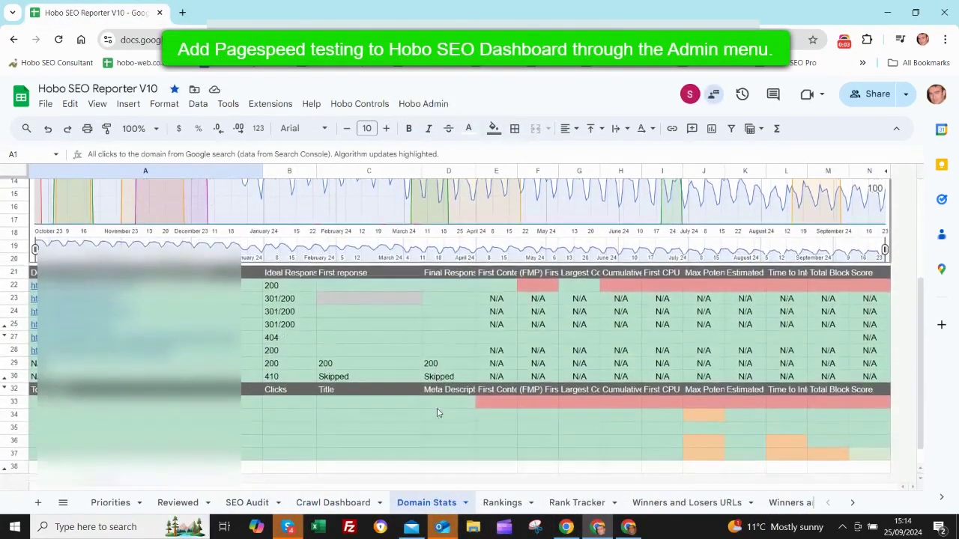
Open the admin settings of Hobo SEO Reporter V10 and paste the Pagespeed API key.
scroll(439, 413, up, 5)
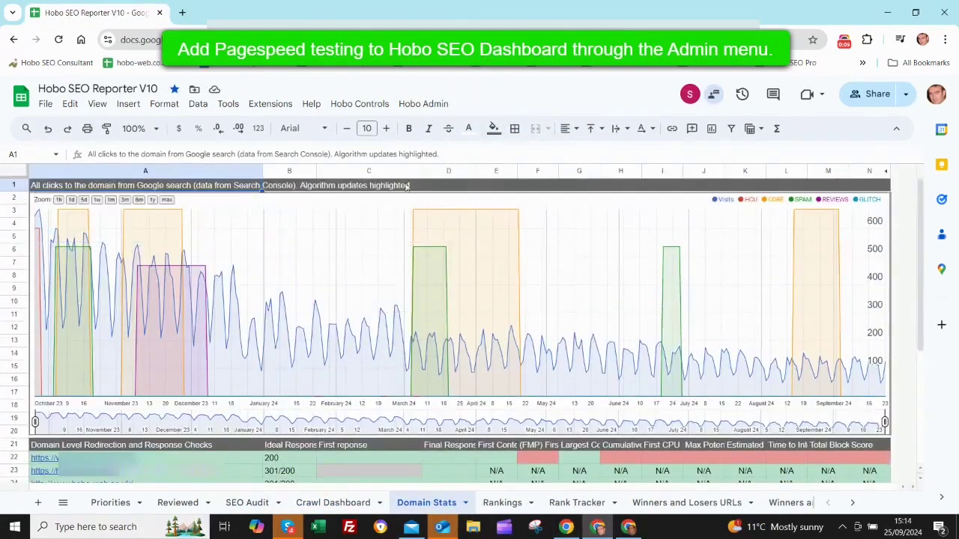
click(378, 106)
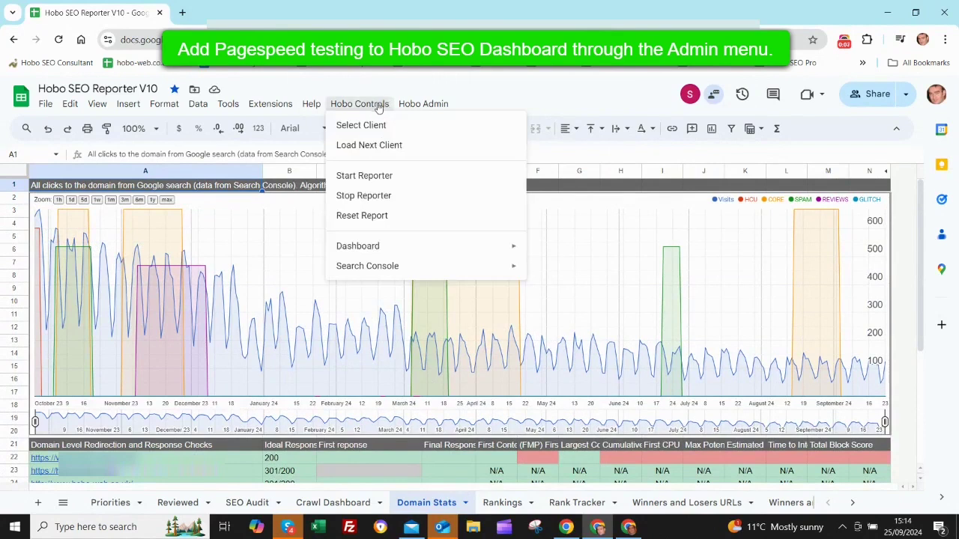
mouse_move(408, 109)
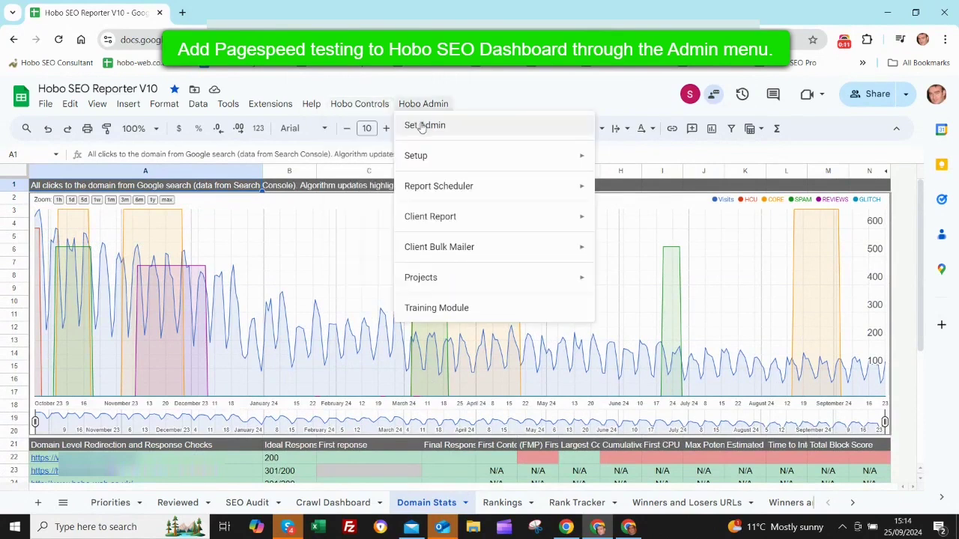
click(422, 126)
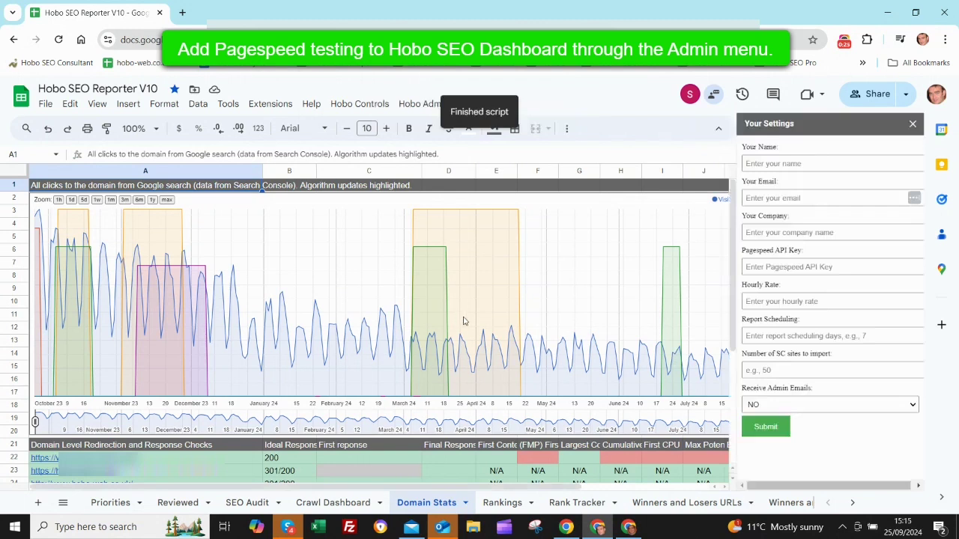
click(770, 267)
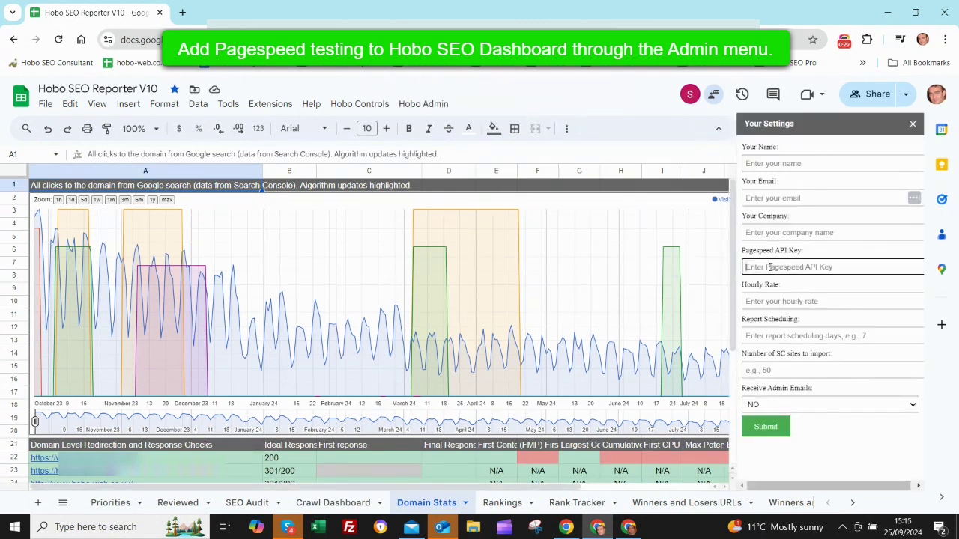
key(ctrl+v)
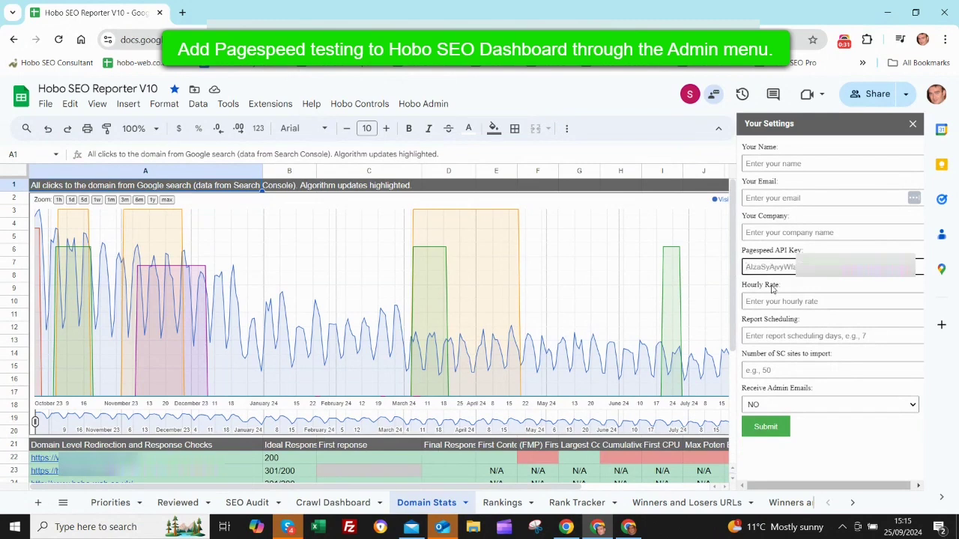
Fill in the admin's name and e-mail, set the company to Hobo and the hourly rate to 150.
click(766, 165)
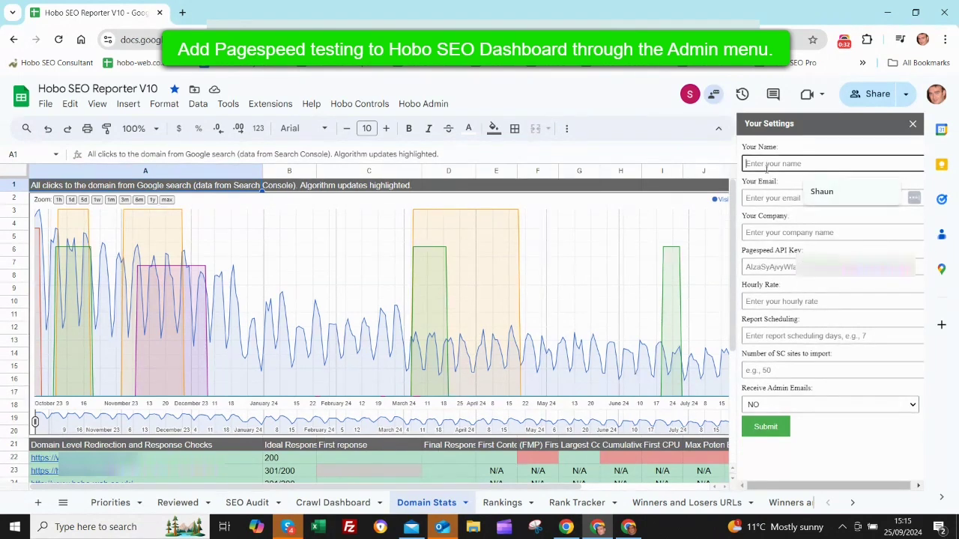
click(811, 195)
click(810, 196)
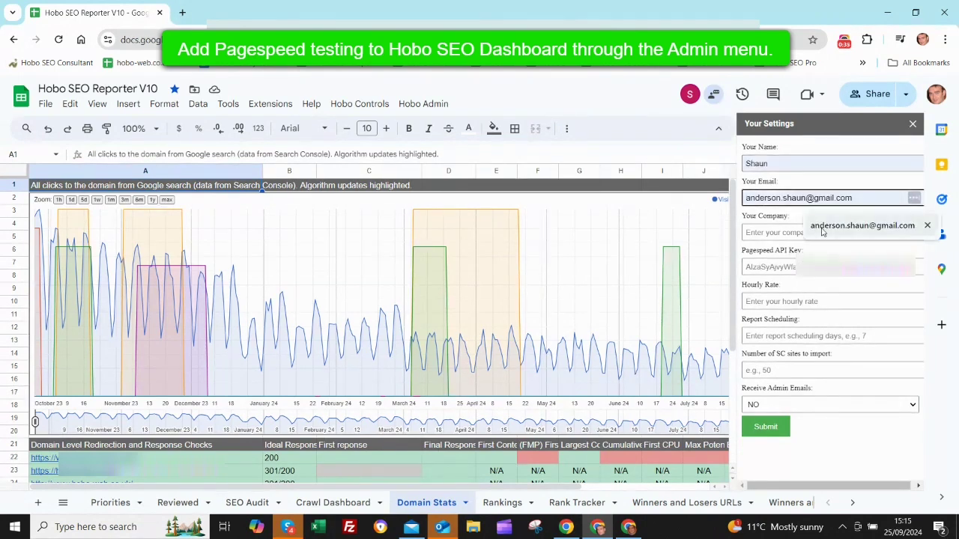
click(771, 232)
click(772, 233)
text(Hobo)
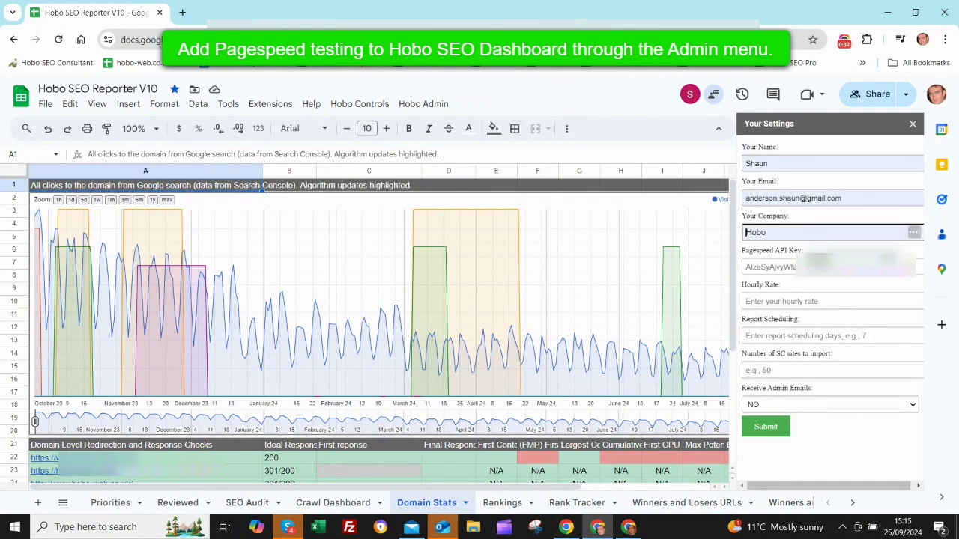
click(754, 303)
text(150)
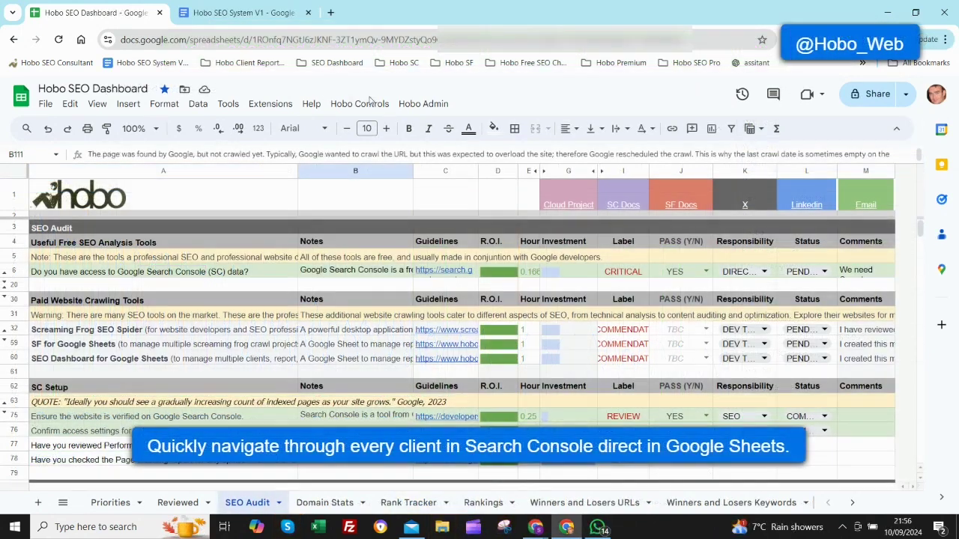
Open the client selector in the Hobo SEO Dashboard and view the traffic chart of the seventh client in the list.
click(371, 103)
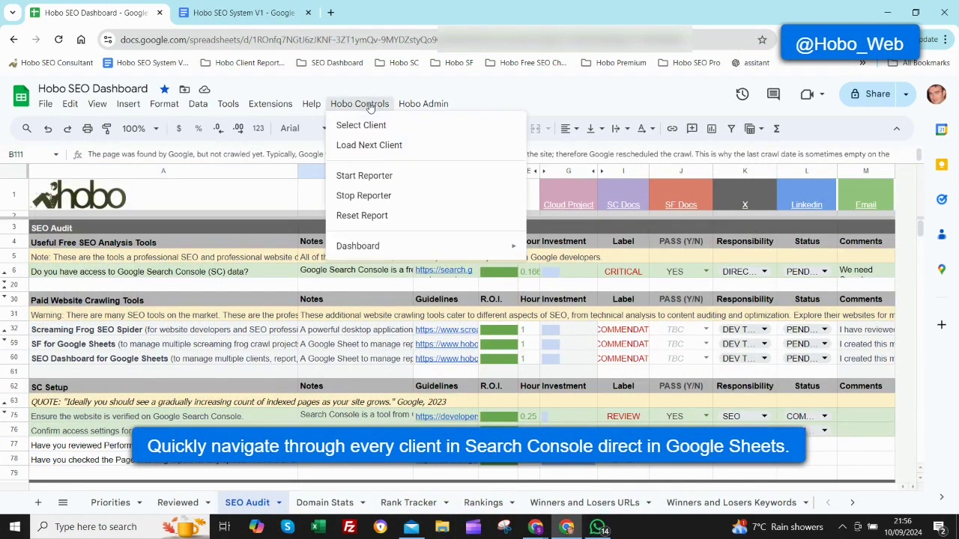
click(368, 125)
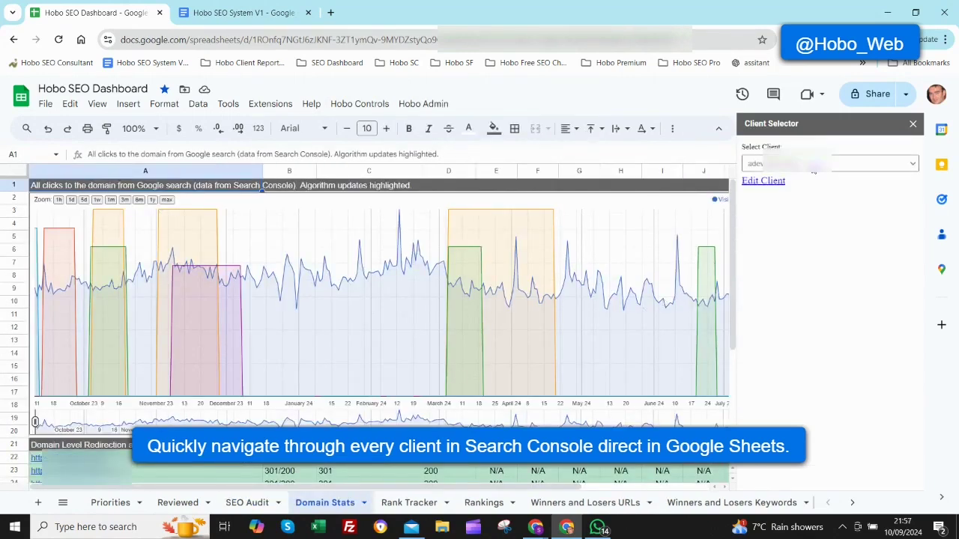
click(813, 166)
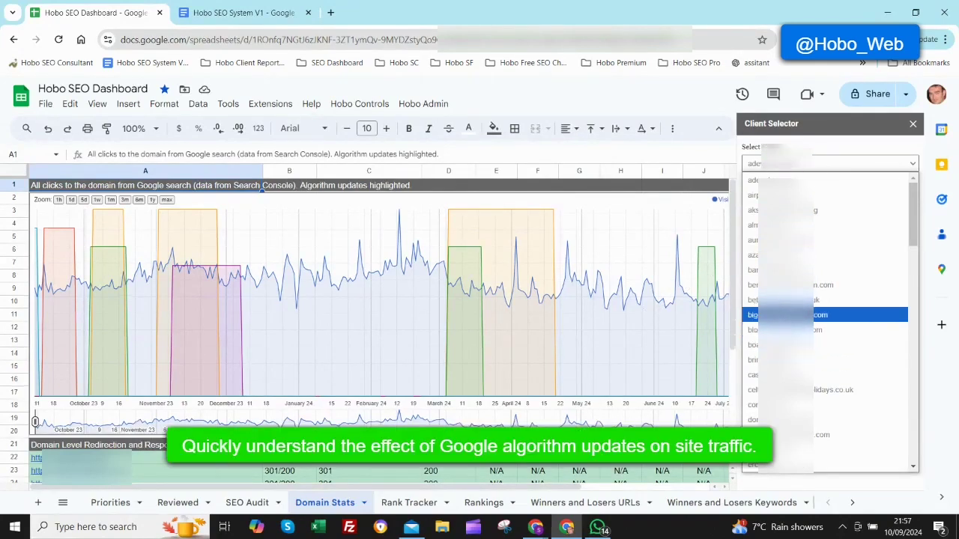
click(787, 270)
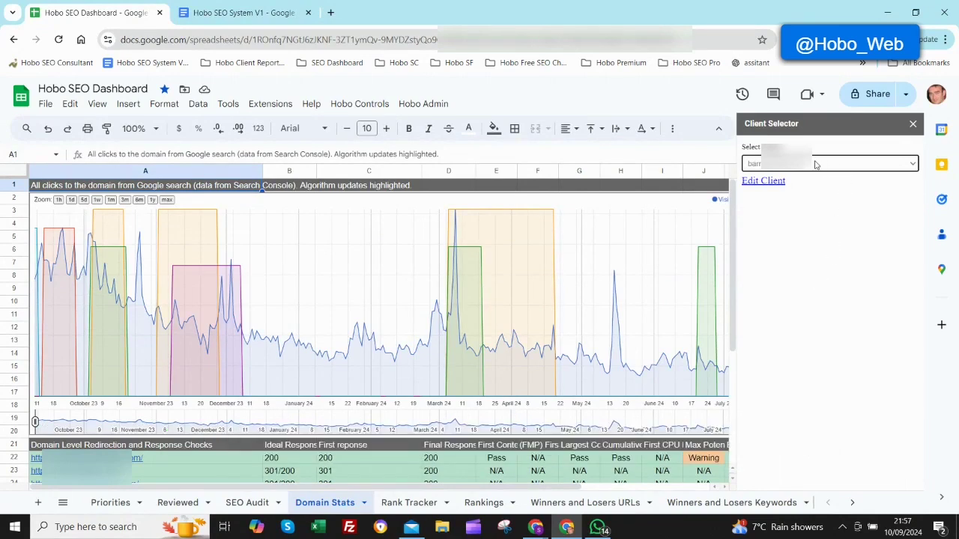
scroll(617, 337, right, 4)
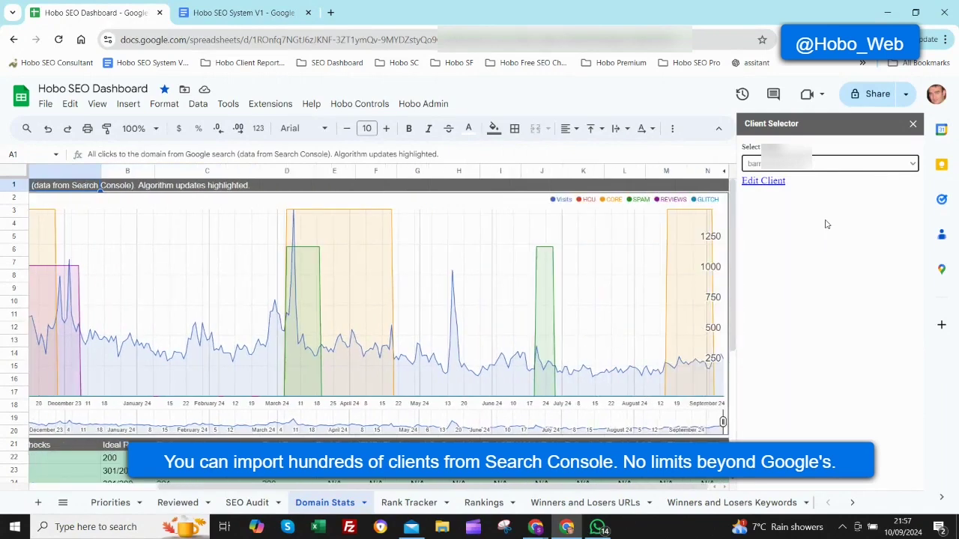
View the Domain Stats charts of the client site starting with "flyaw" and the one ending in "holidays.co.uk".
click(803, 163)
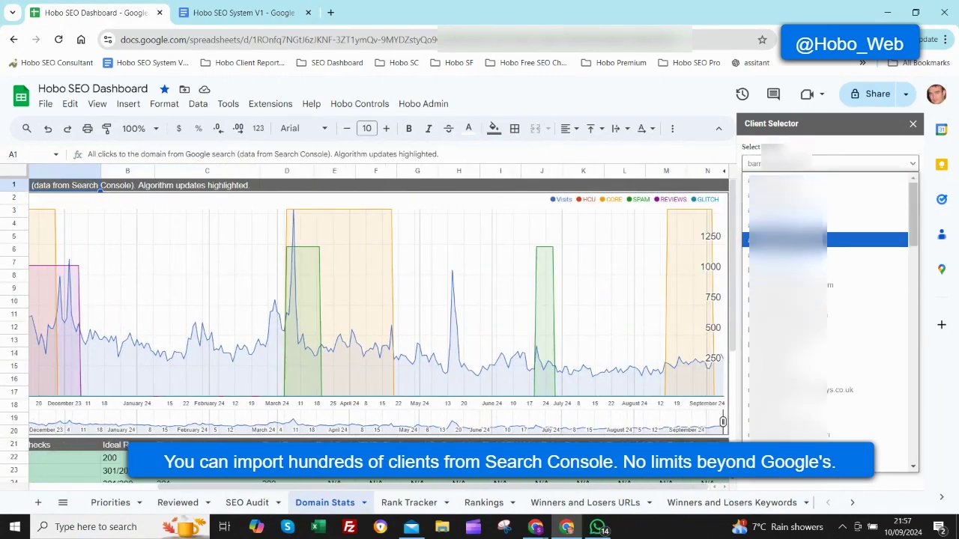
scroll(825, 225, down, 2)
scroll(802, 274, down, 1)
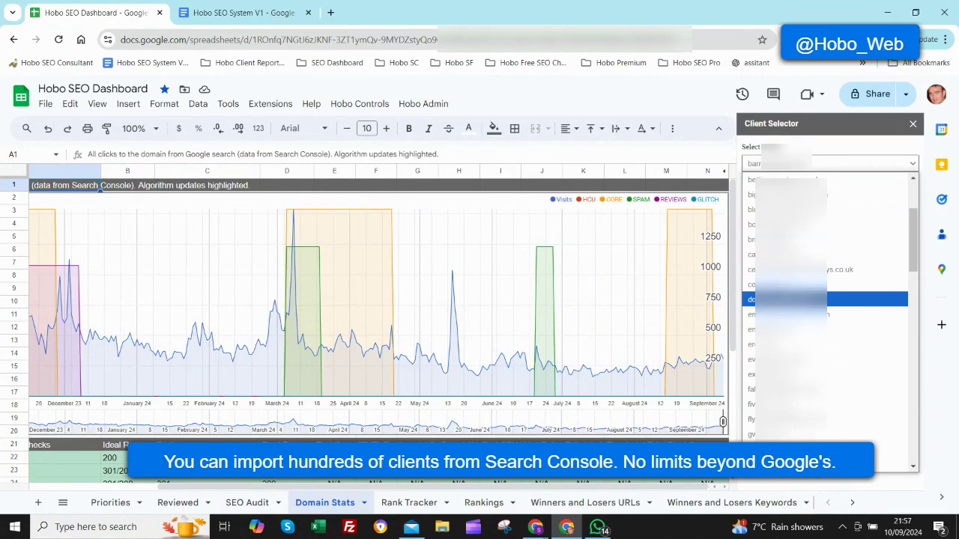
scroll(824, 330, down, 2)
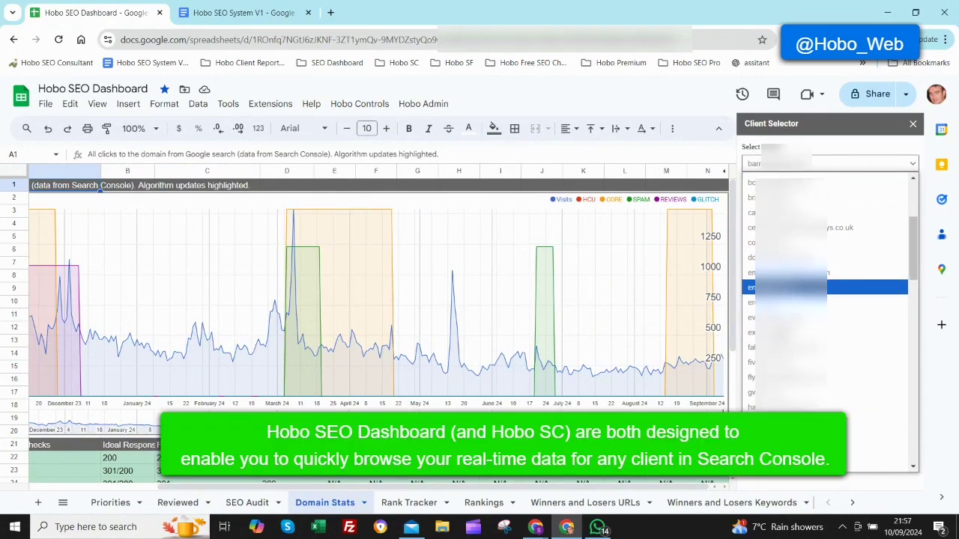
click(780, 350)
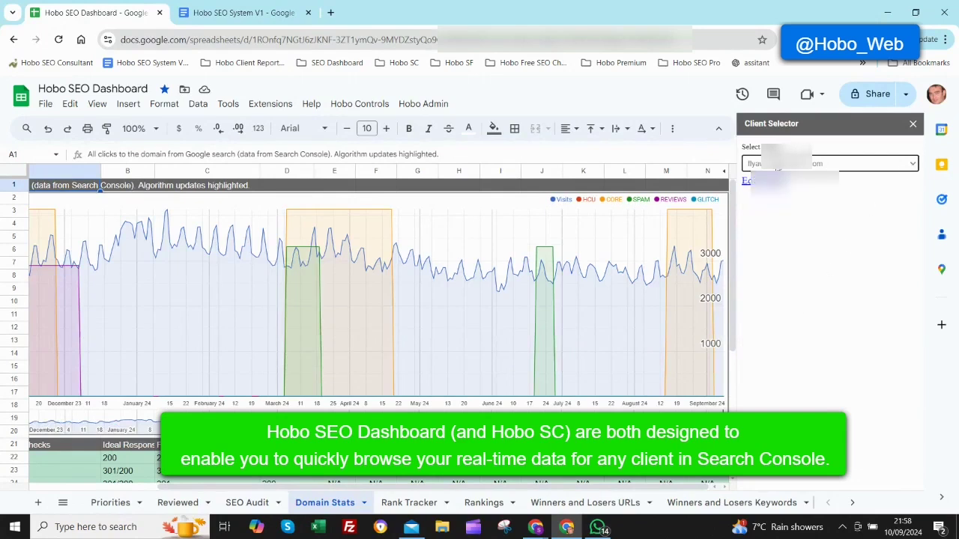
click(777, 170)
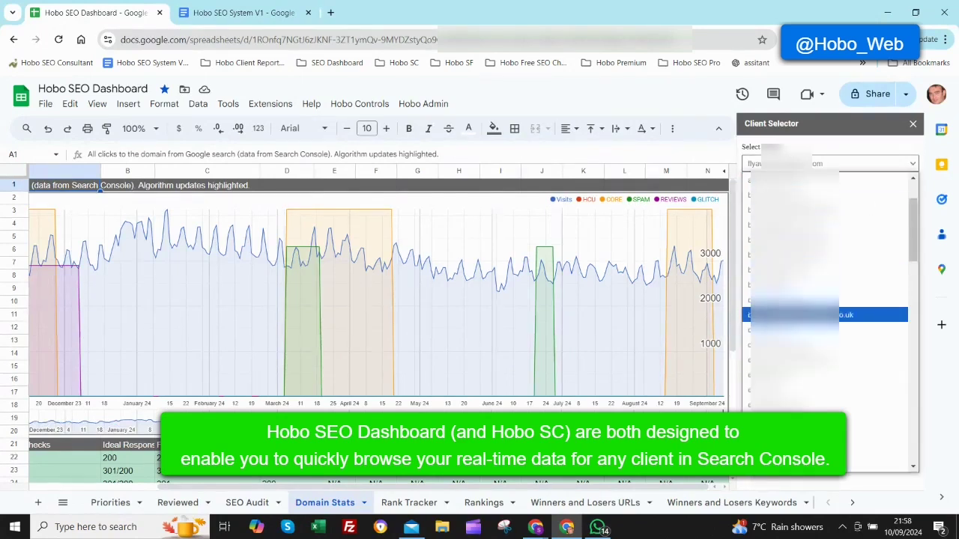
click(783, 317)
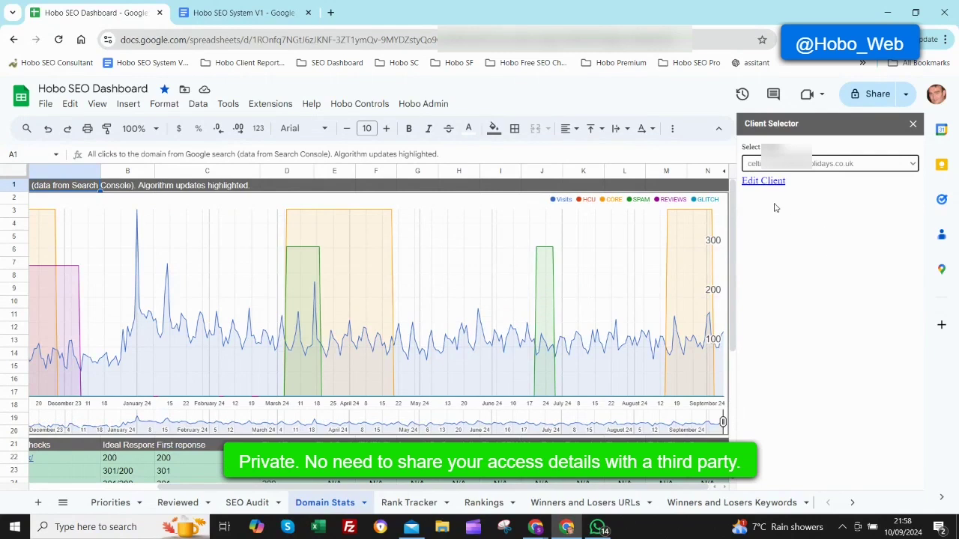
Find a client site starting with "ma" further down the client list and view its Domain Stats chart.
click(772, 165)
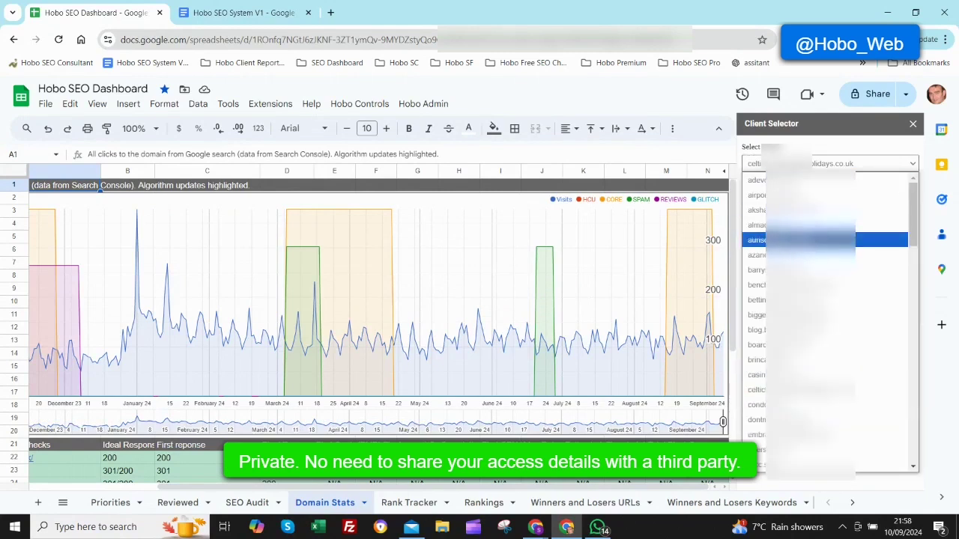
scroll(809, 227, down, 4)
key(Down)
key(Down)
key(Down)
key(Down)
key(Down)
key(Down)
key(Down)
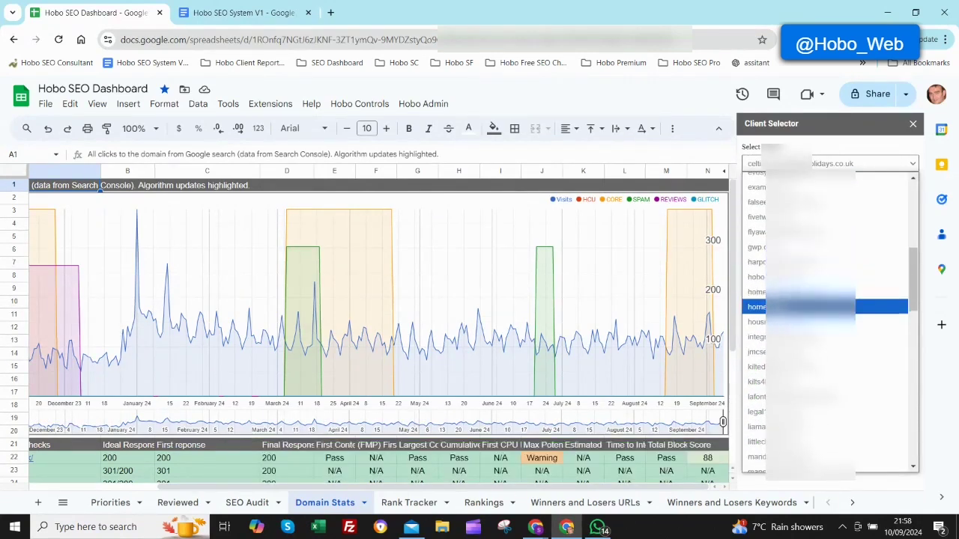
scroll(761, 353, down, 2)
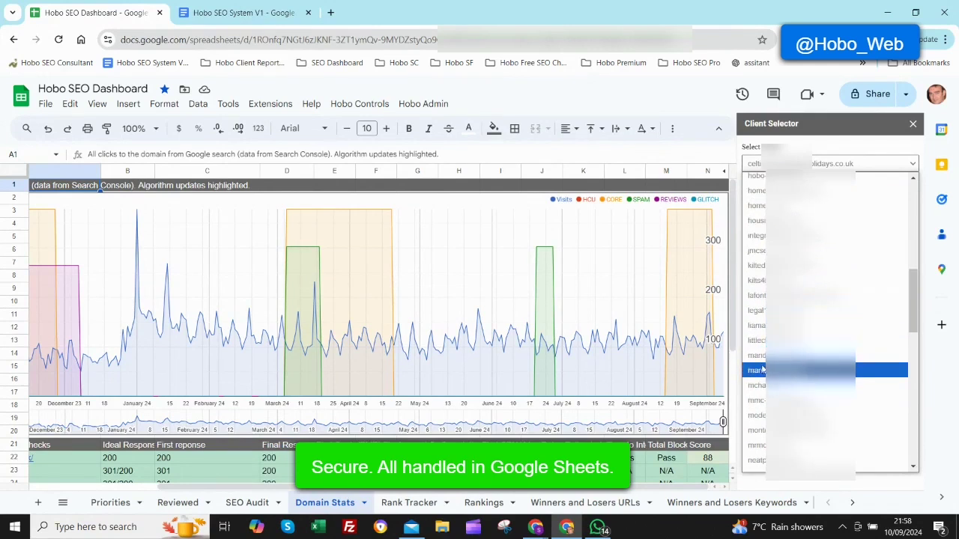
click(762, 359)
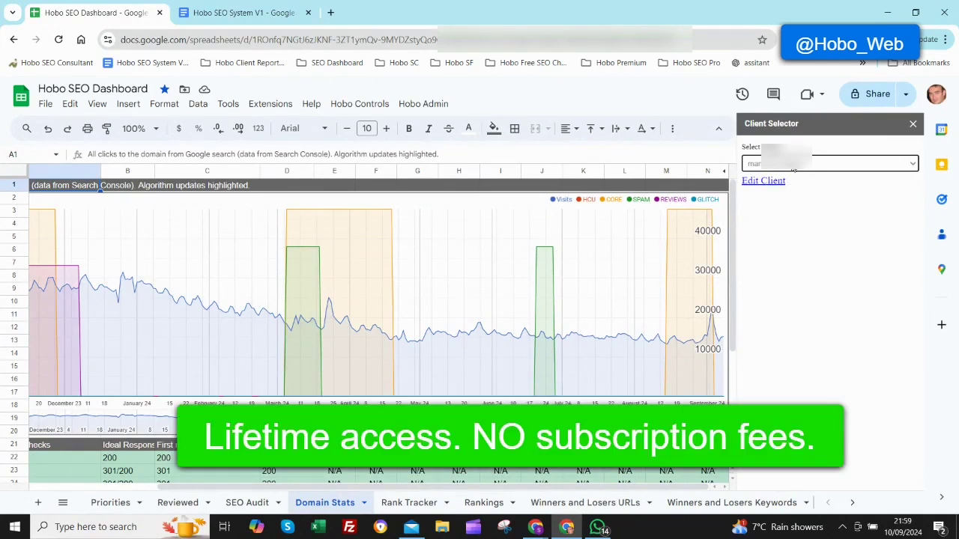
View the Domain Stats traffic chart of the client site starting with "touc" and close the client selector.
click(758, 165)
scroll(794, 286, down, 7)
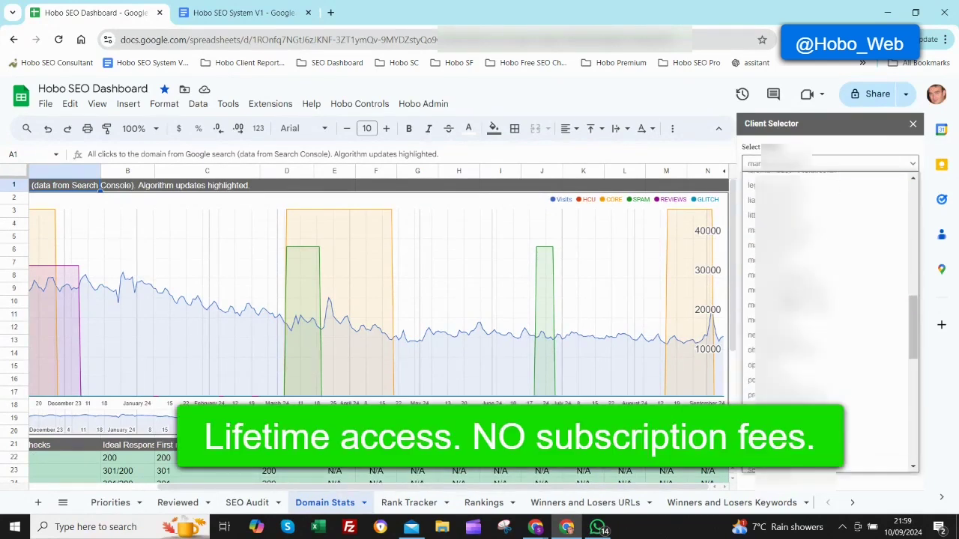
click(788, 319)
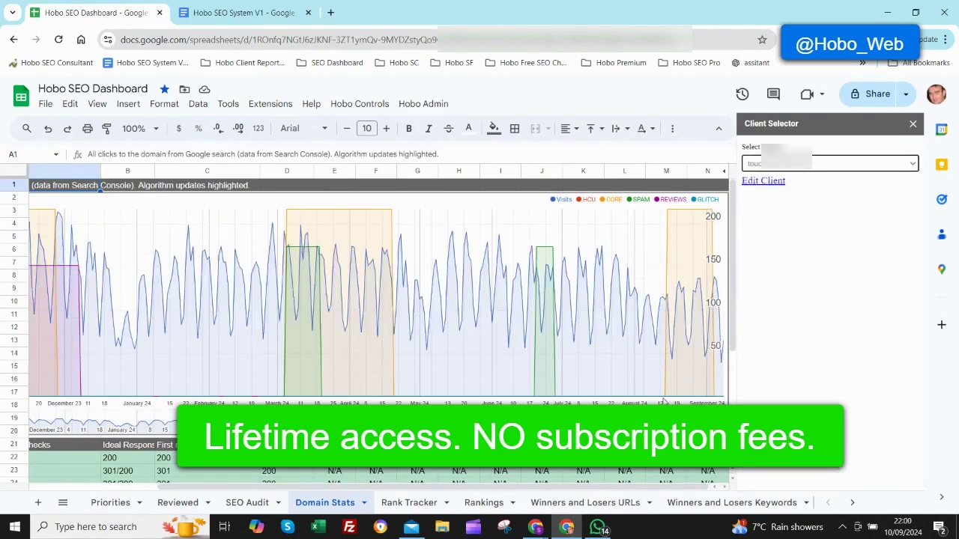
click(913, 124)
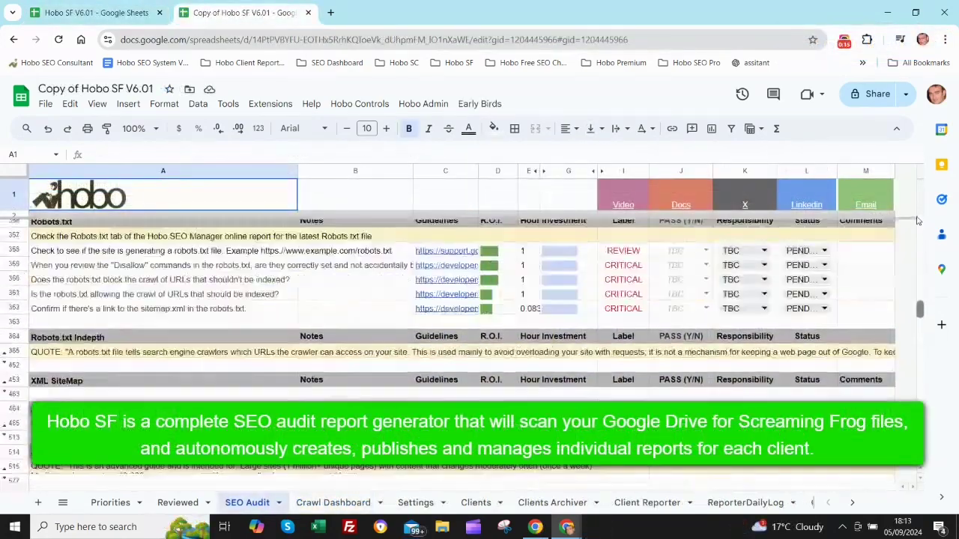
Examine the autonomous crawl issues in the Hobo SF SEO audit, plus the Reviewed, Priorities and Crawl Dashboard sheets.
scroll(917, 220, up, 10)
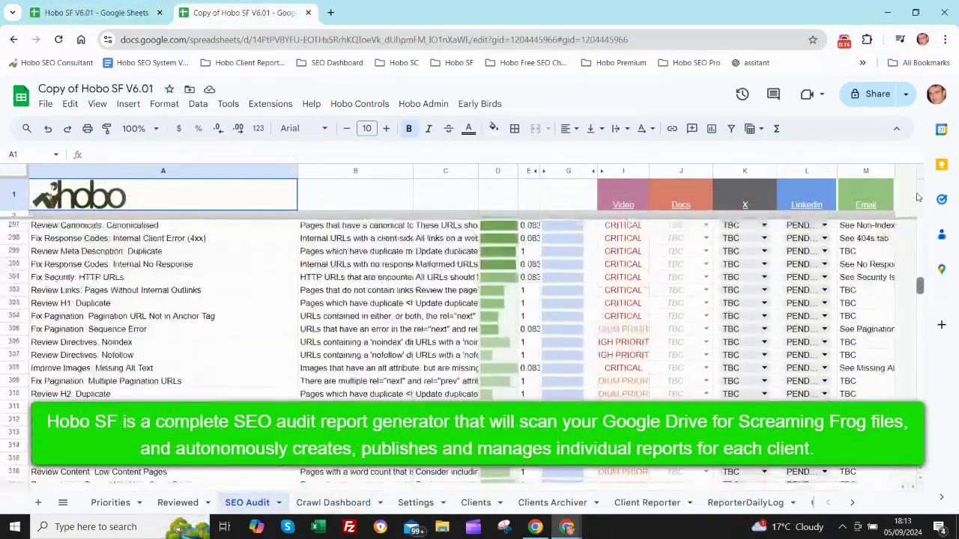
scroll(920, 198, up, 3)
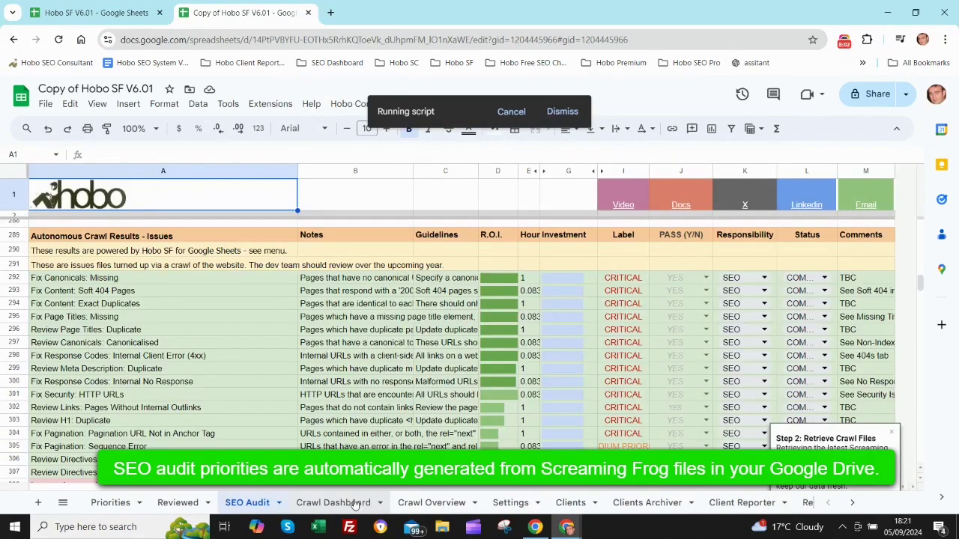
click(185, 508)
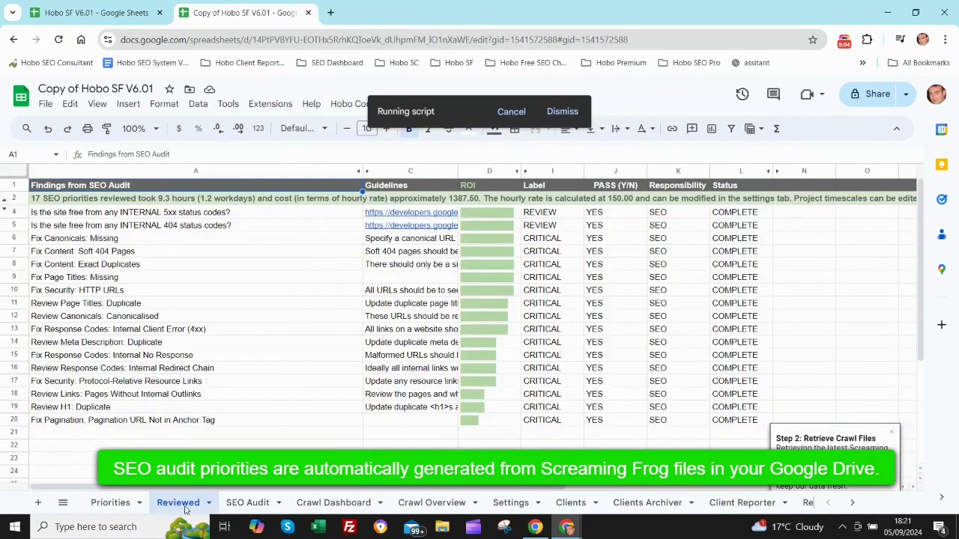
click(111, 503)
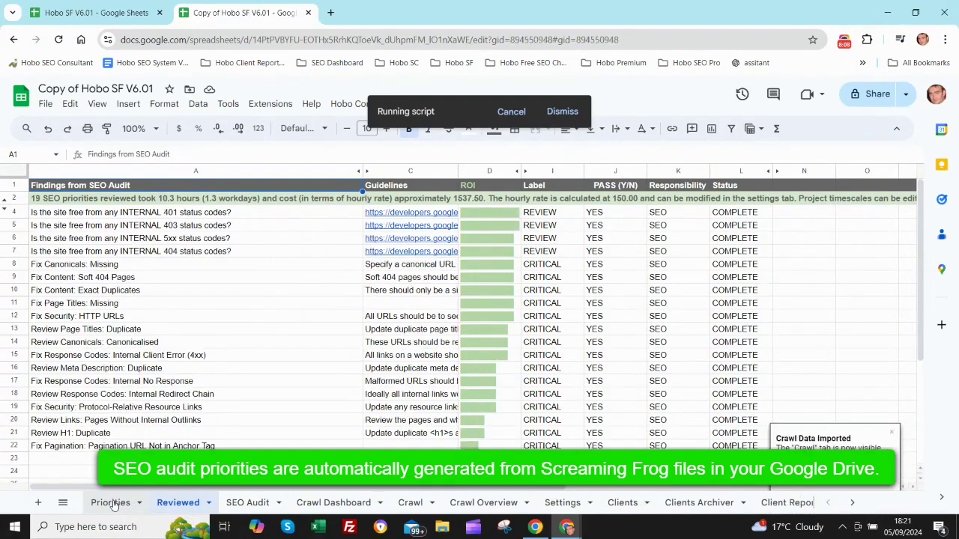
click(332, 501)
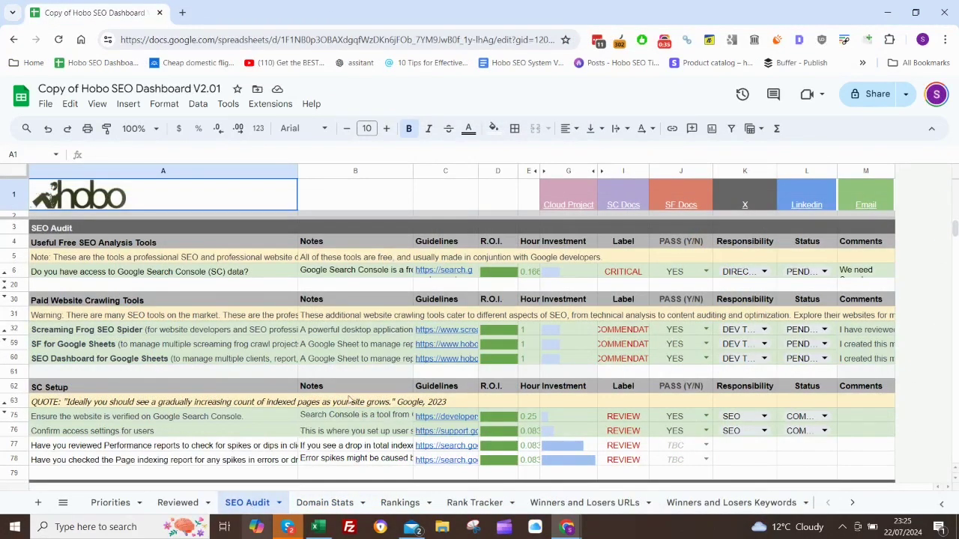
Open Google Cloud through the dashboard sheet's Cloud Project link, create a project named API Access and select it.
click(565, 205)
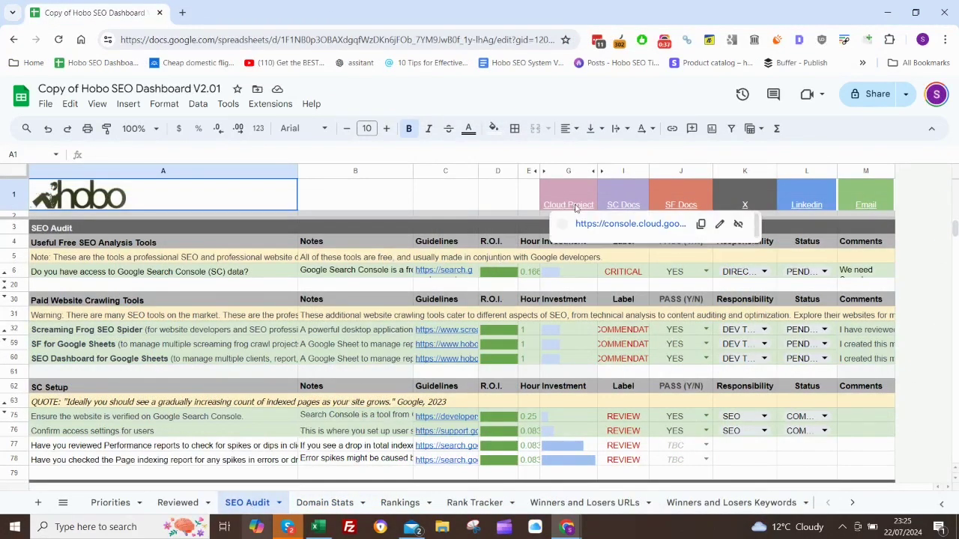
click(603, 225)
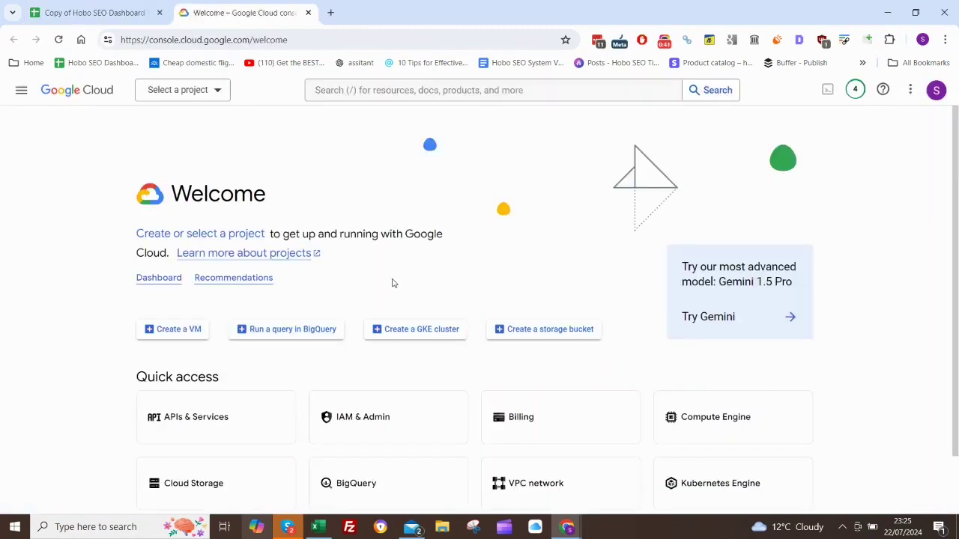
click(250, 234)
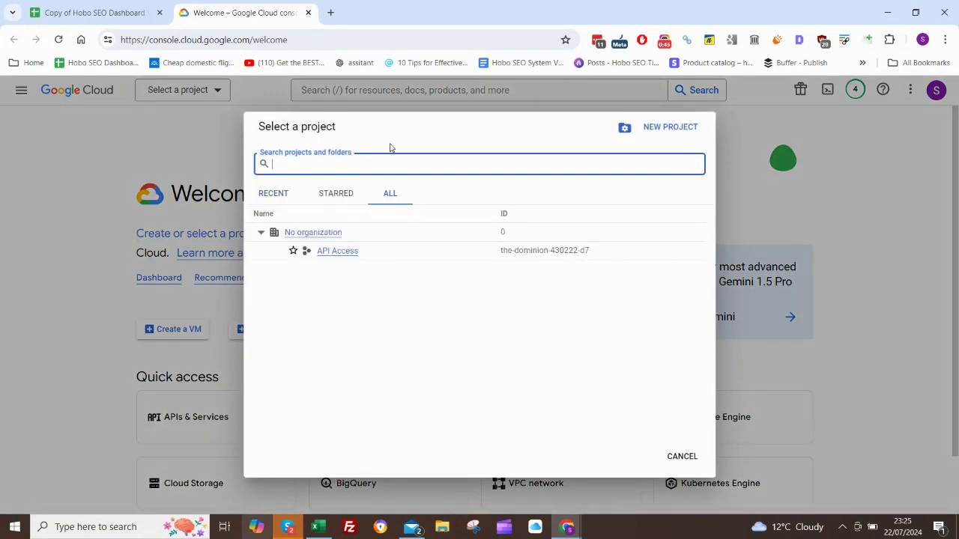
click(643, 128)
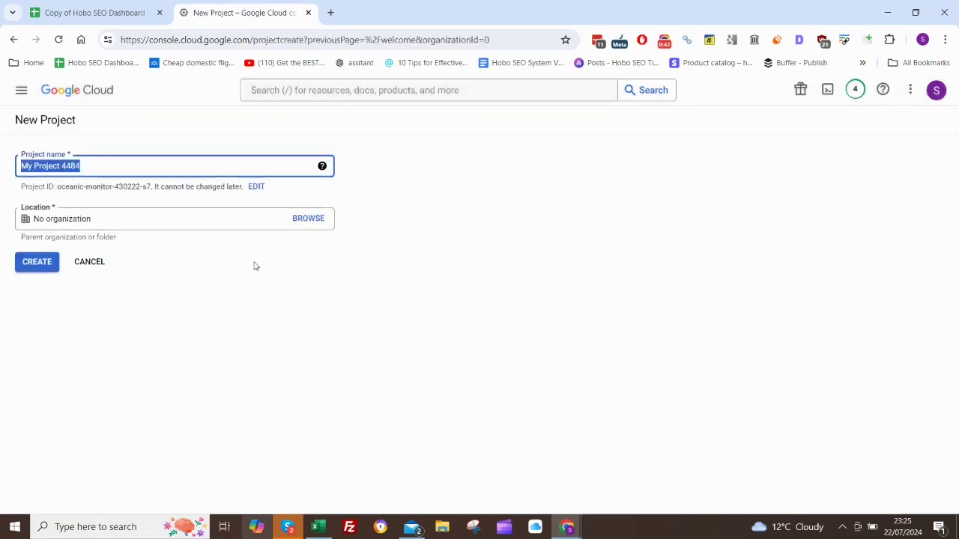
text(API Access)
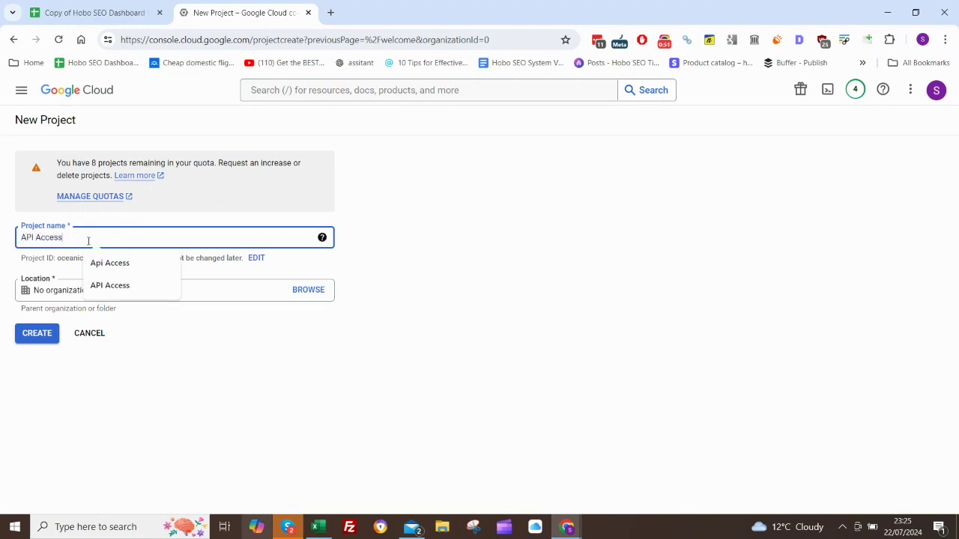
click(37, 333)
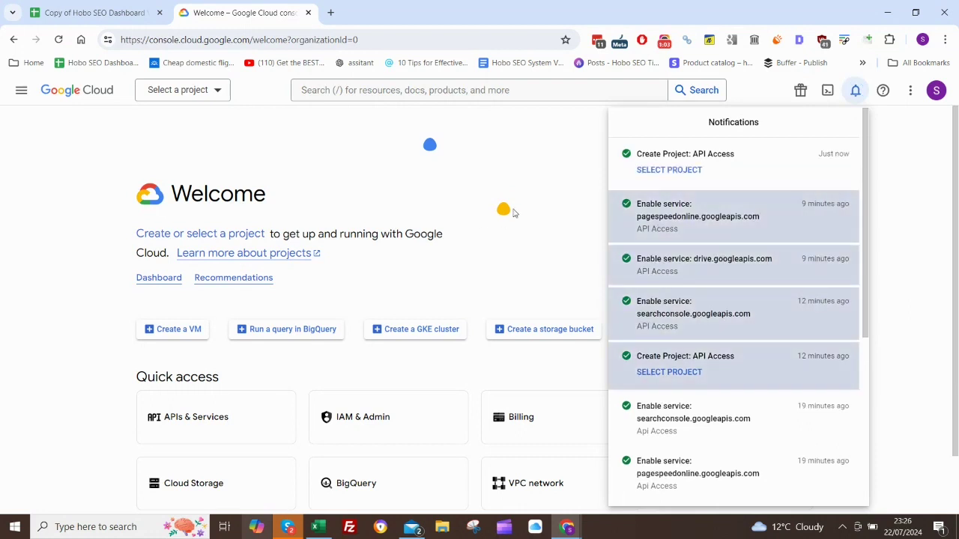
click(674, 170)
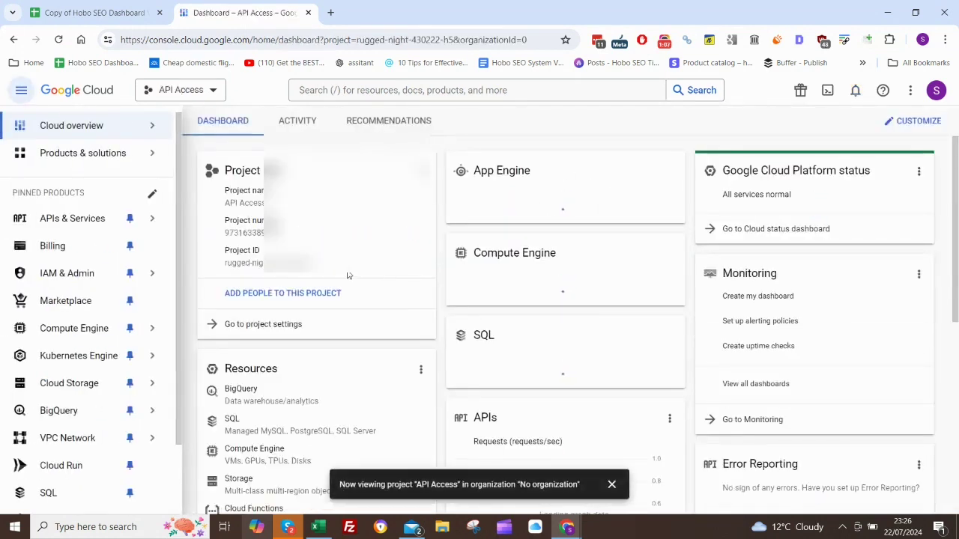
View the settings of the API Access project and return to its dashboard.
click(277, 326)
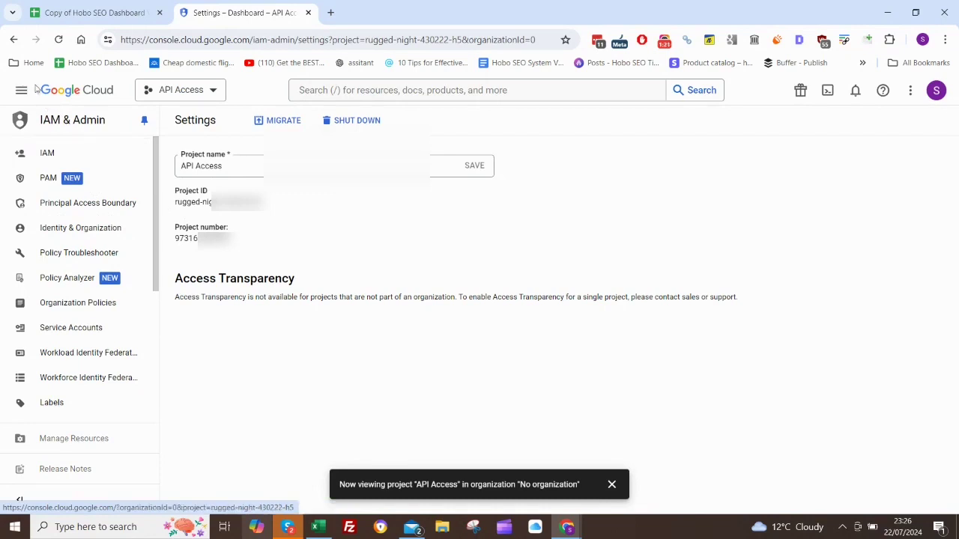
click(94, 90)
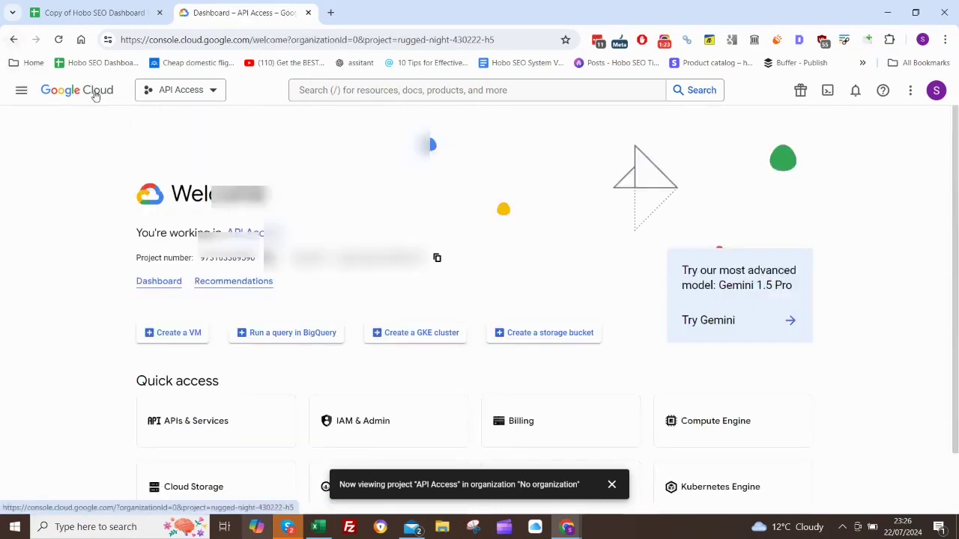
click(159, 283)
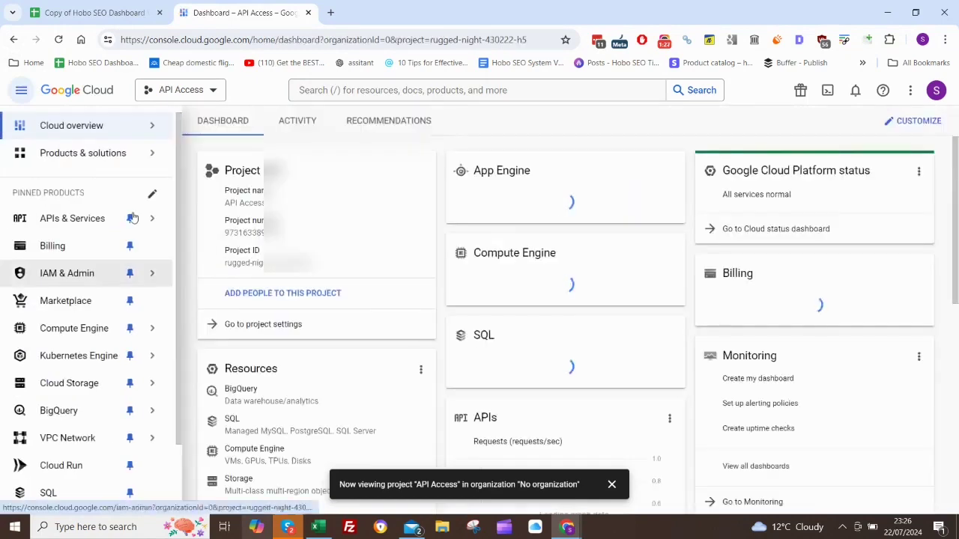
Find the Google Search Console API in the API Library and enable it for the API Access project.
mouse_move(85, 210)
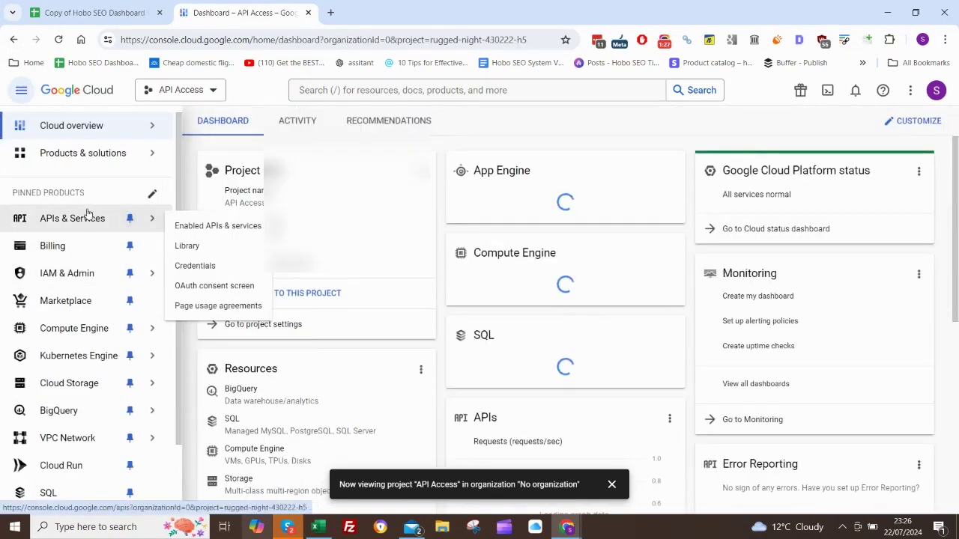
click(220, 227)
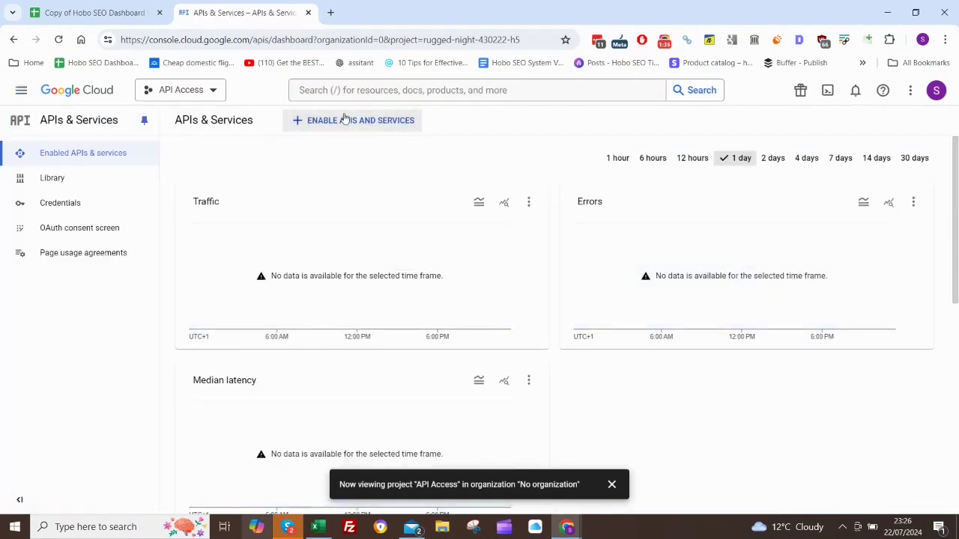
click(345, 120)
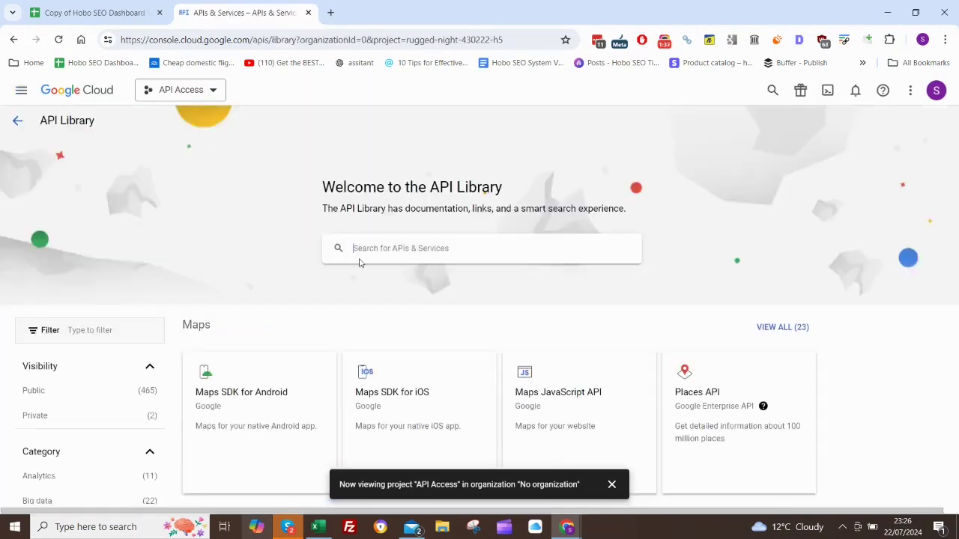
text(goo)
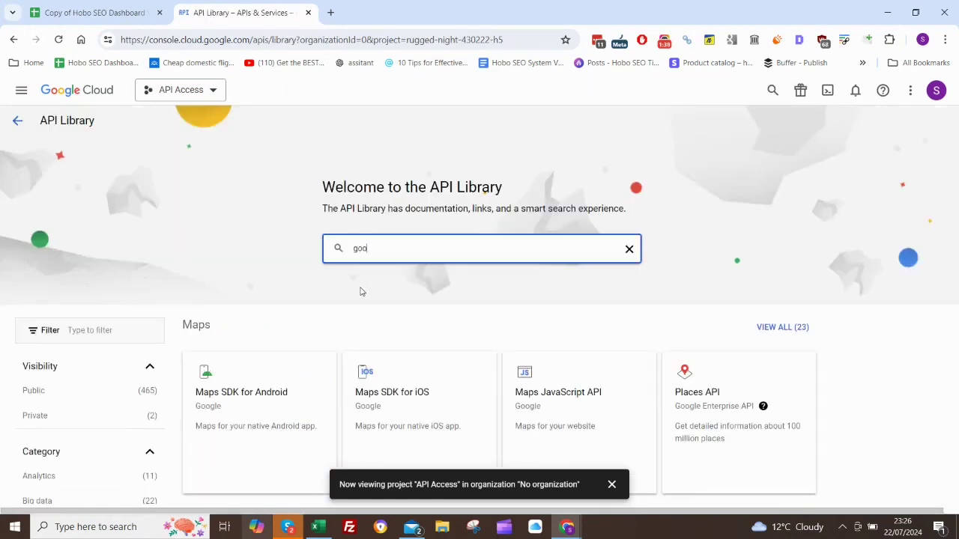
text(gle search console)
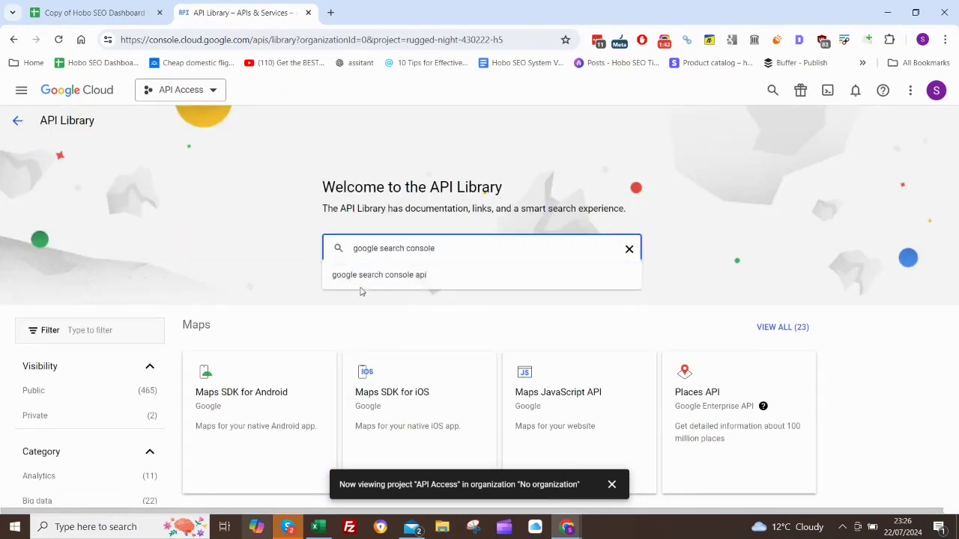
click(383, 277)
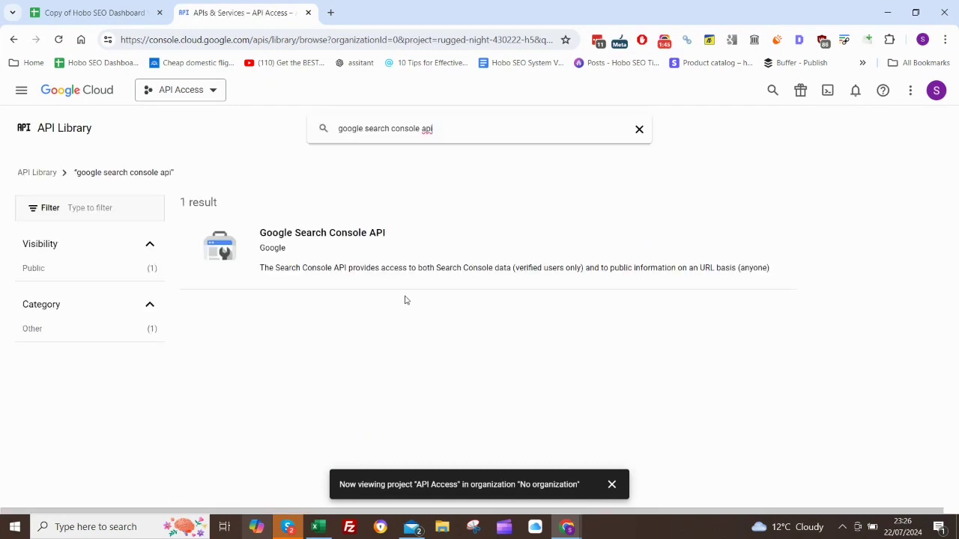
click(379, 257)
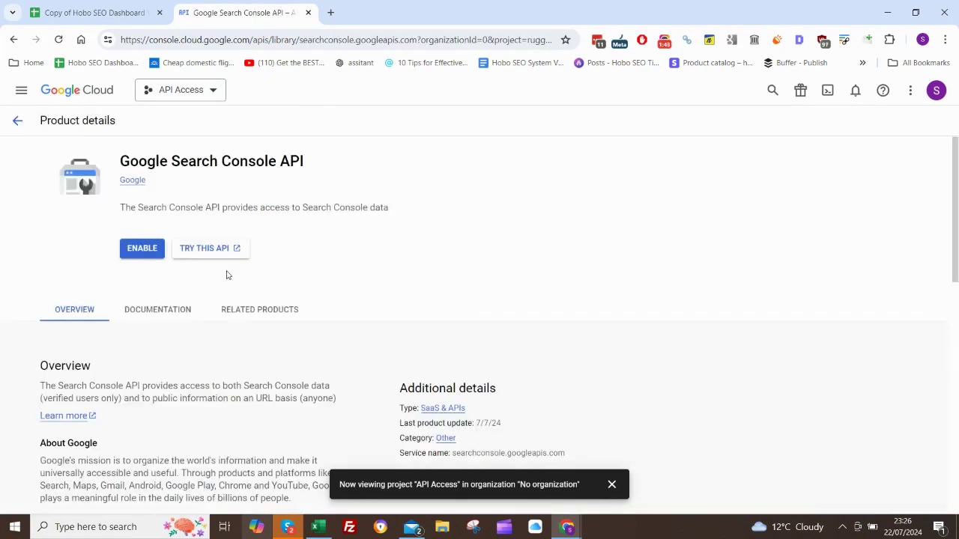
click(144, 249)
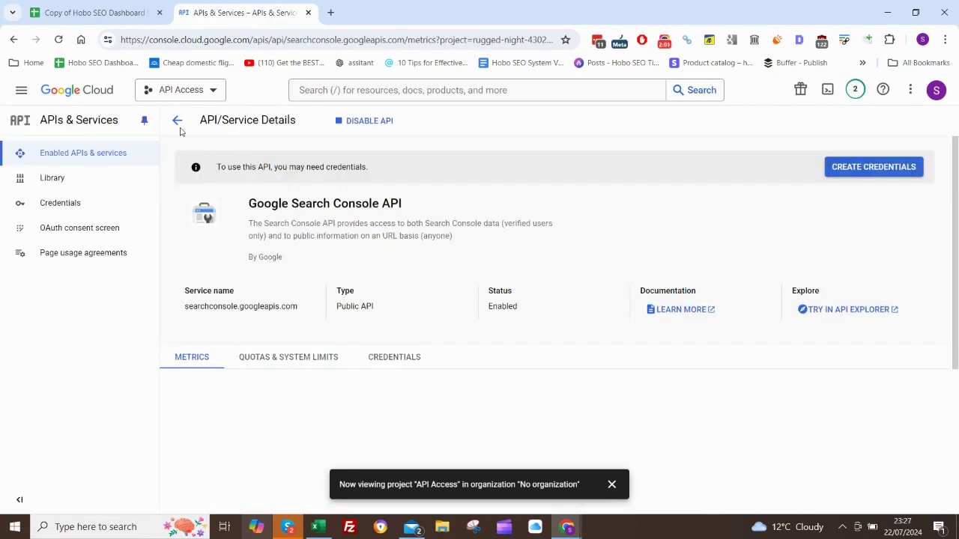
Create an OAuth consent screen for the project with the External user type.
click(177, 120)
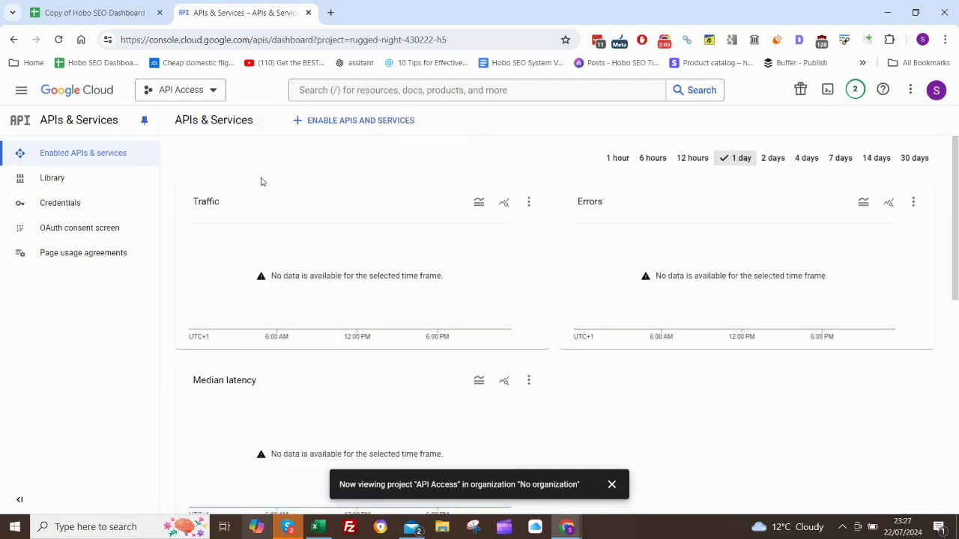
click(84, 230)
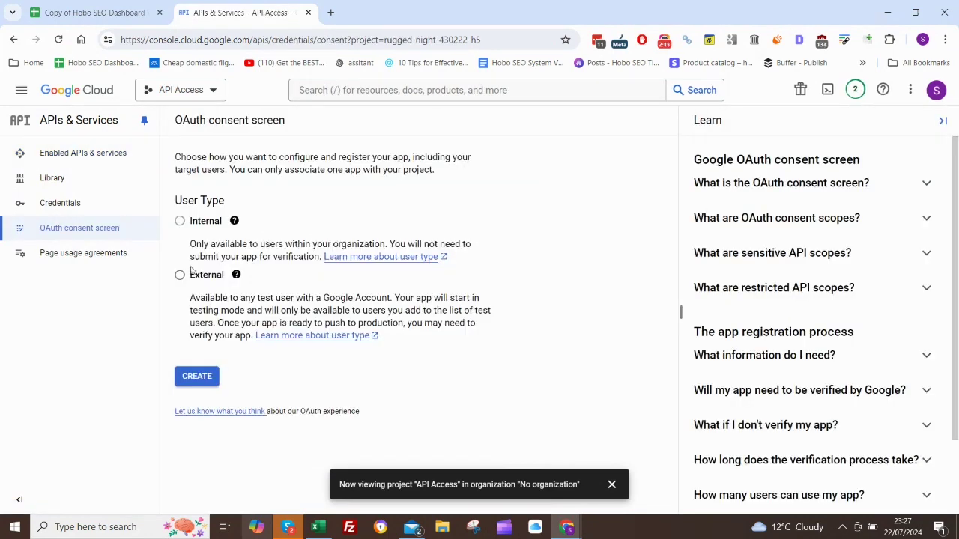
click(180, 276)
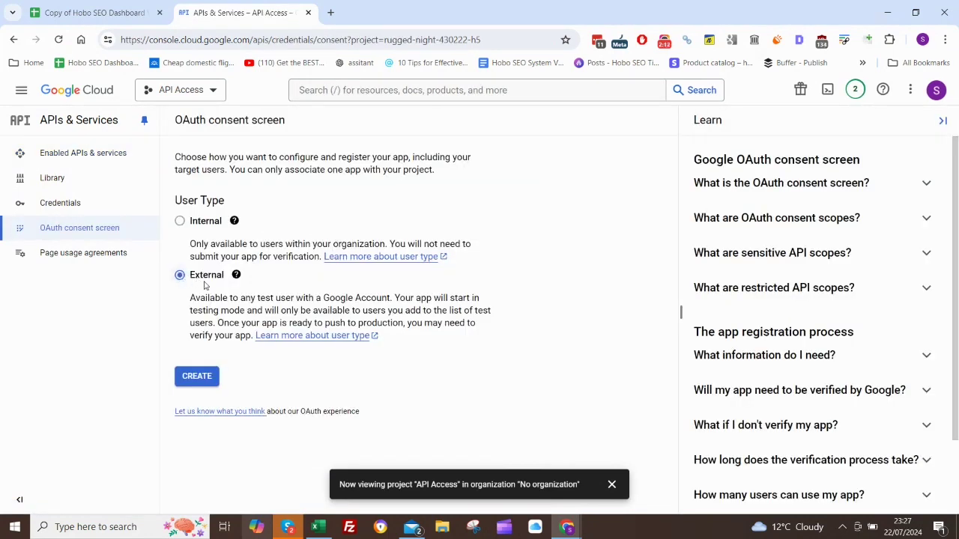
click(197, 377)
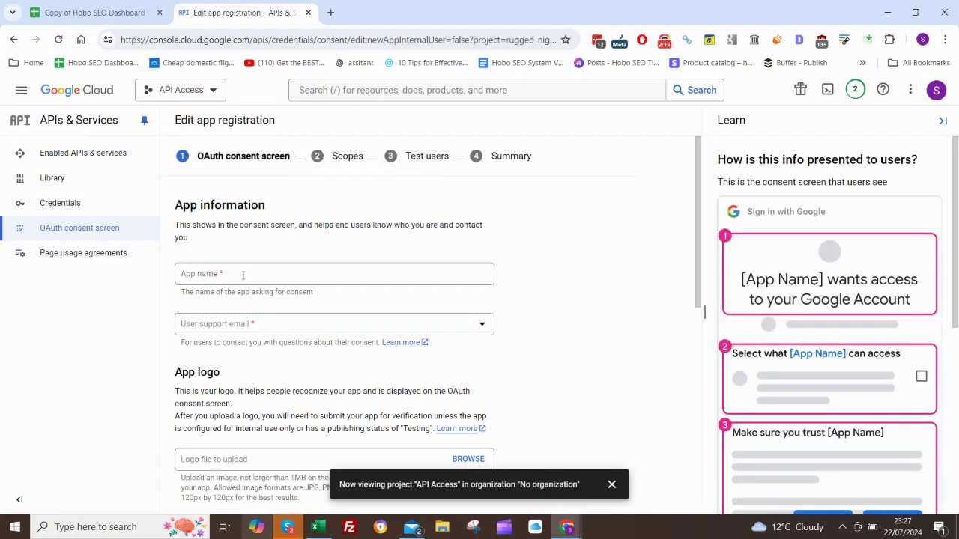
Name the app API Access, choose the user support e-mail and fill in the developer contact e-mail.
click(243, 276)
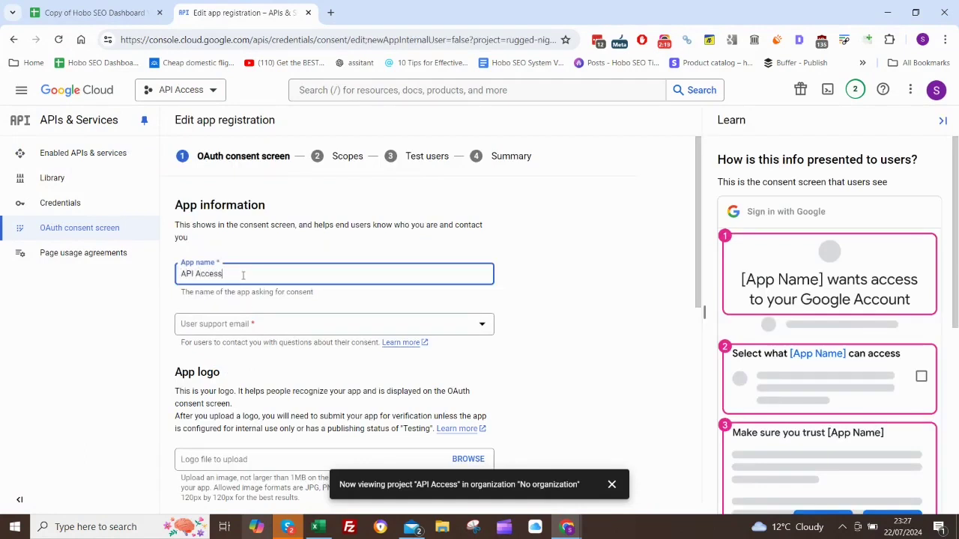
click(243, 323)
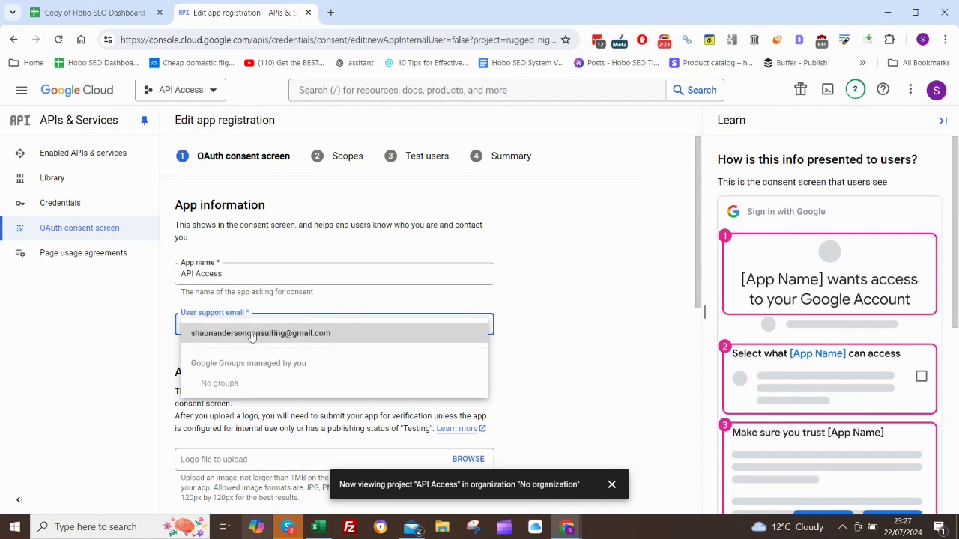
click(252, 334)
scroll(273, 376, down, 7)
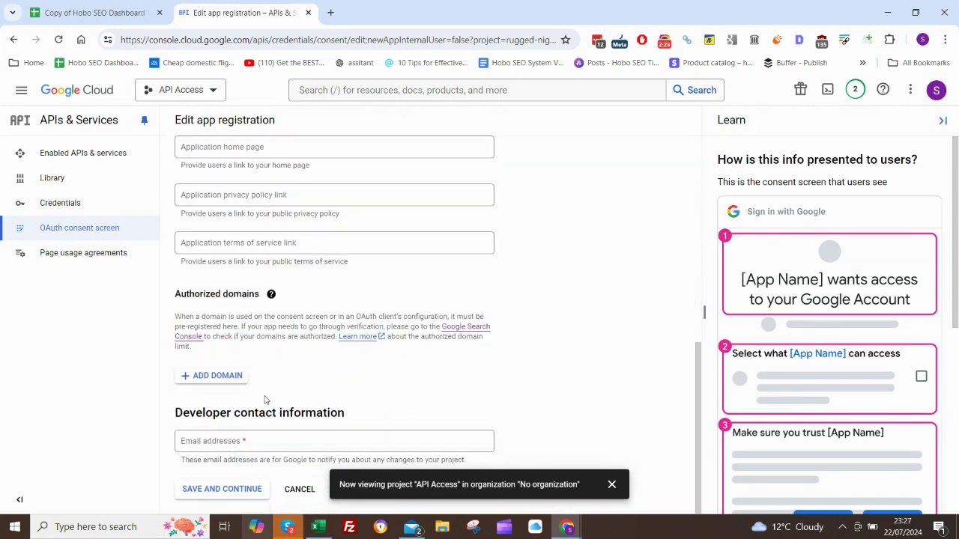
click(240, 440)
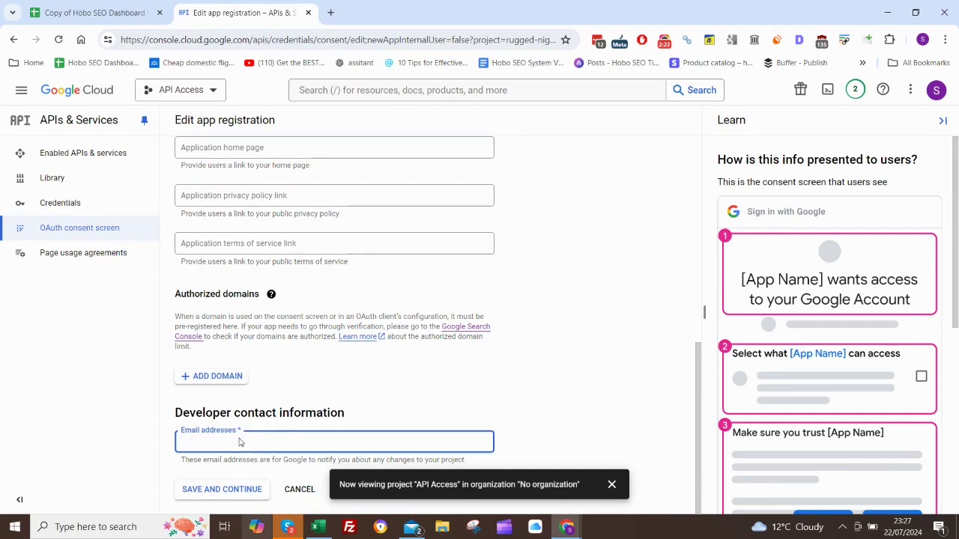
click(299, 470)
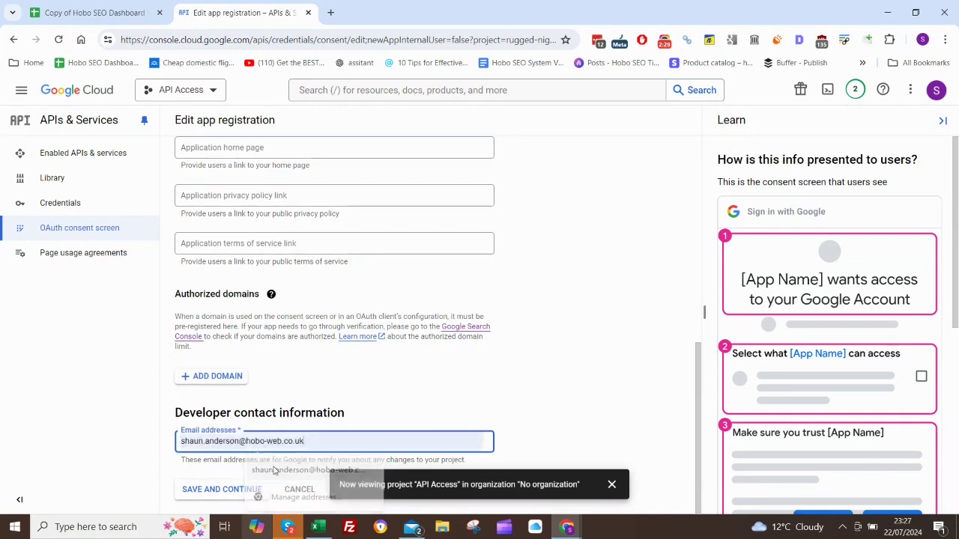
Save the app information and continue to the Scopes stage of the app registration.
click(226, 490)
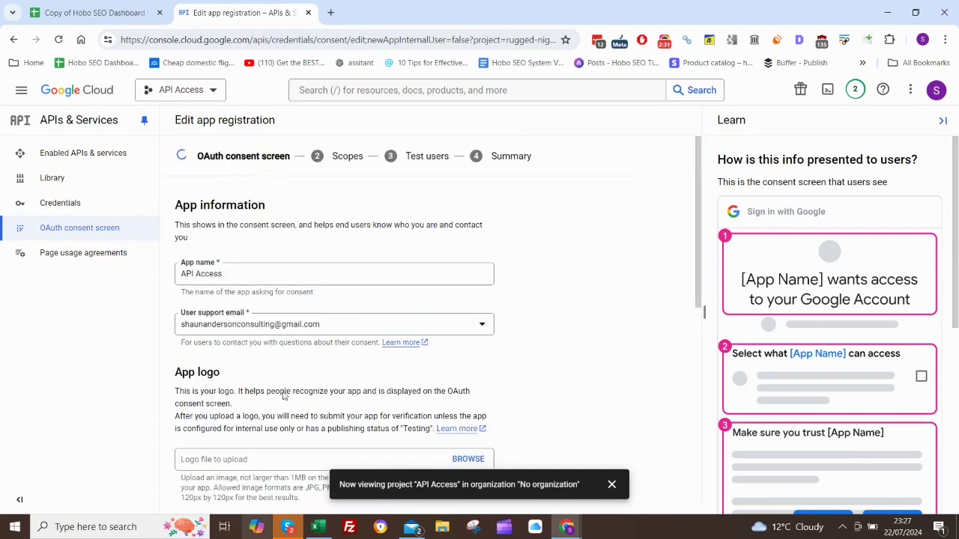
scroll(367, 361, down, 3)
scroll(367, 360, down, 2)
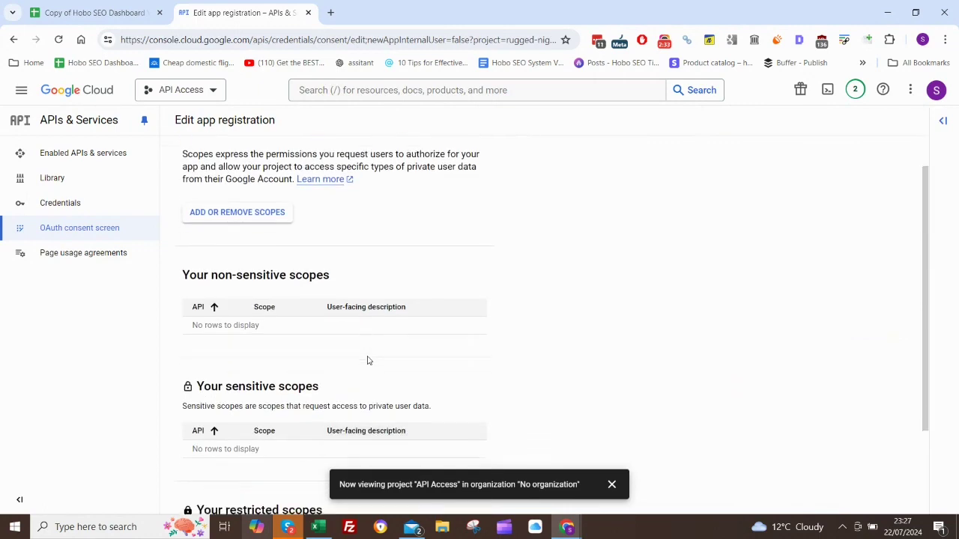
scroll(367, 361, up, 2)
scroll(367, 360, down, 2)
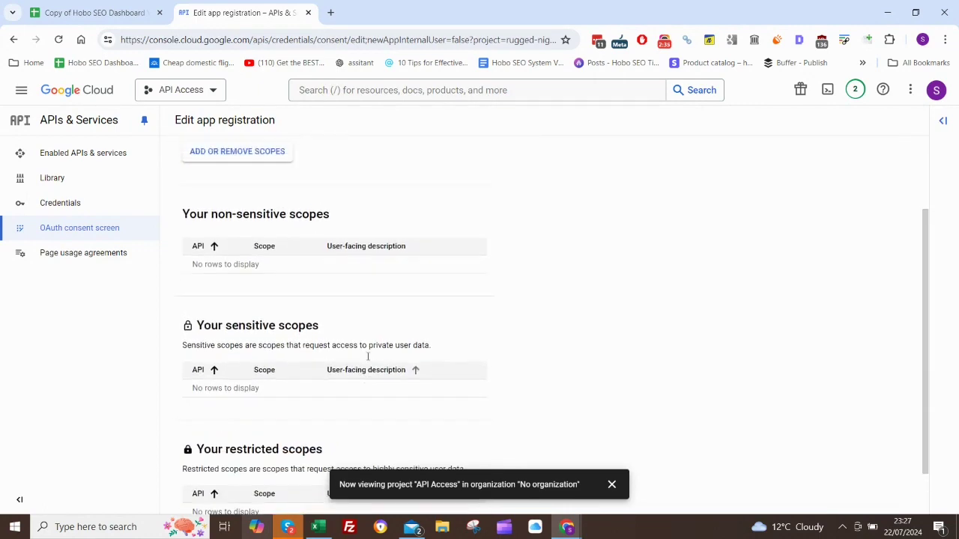
scroll(367, 360, up, 2)
click(271, 257)
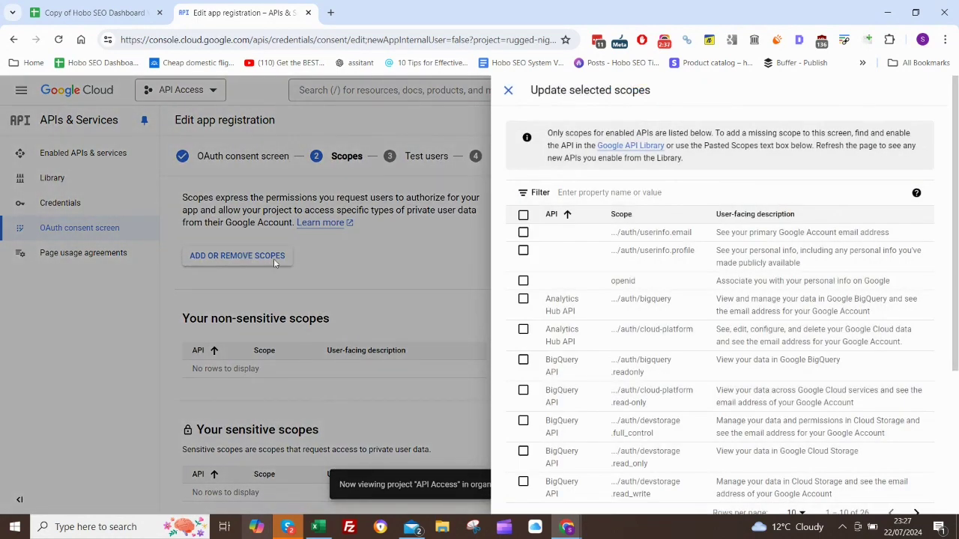
click(572, 194)
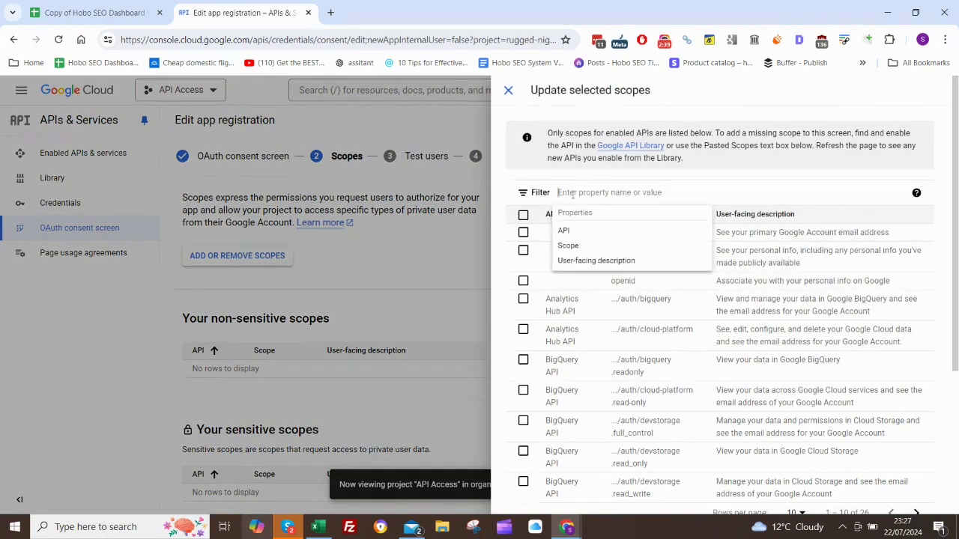
text(web)
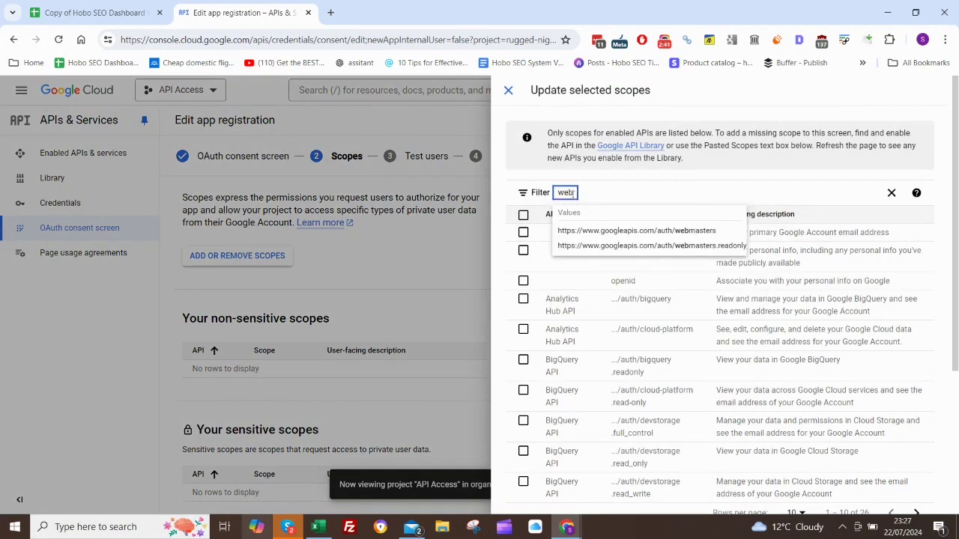
text(site)
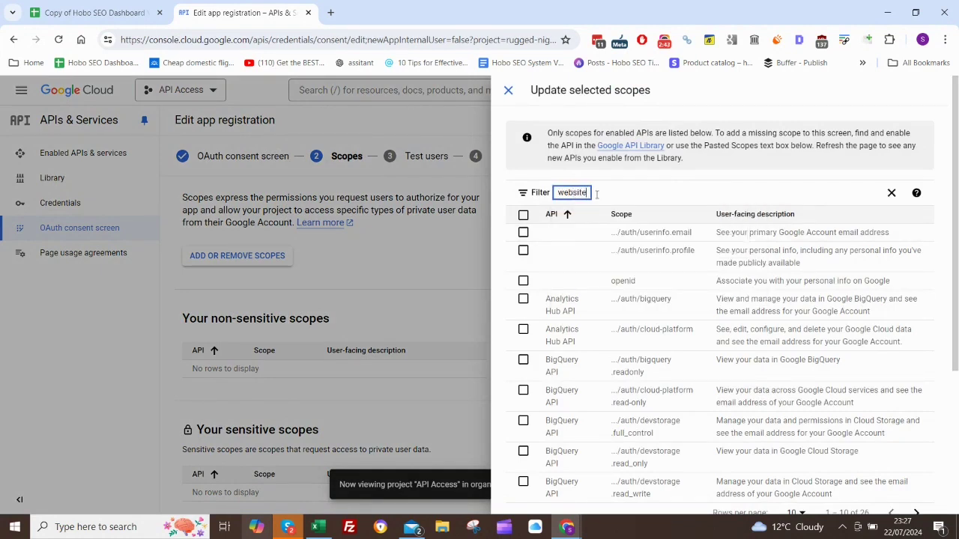
key(BackSpace)
key(BackSpace)
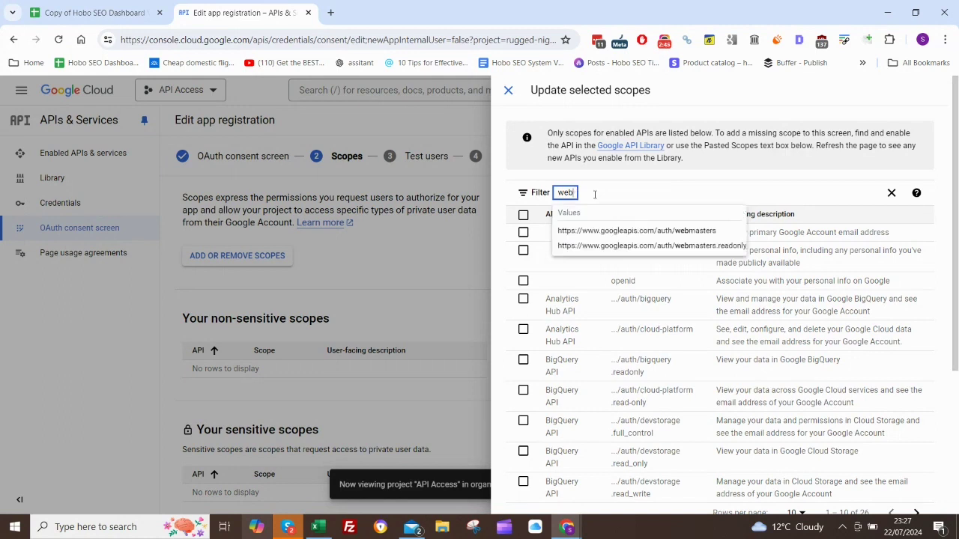
click(671, 232)
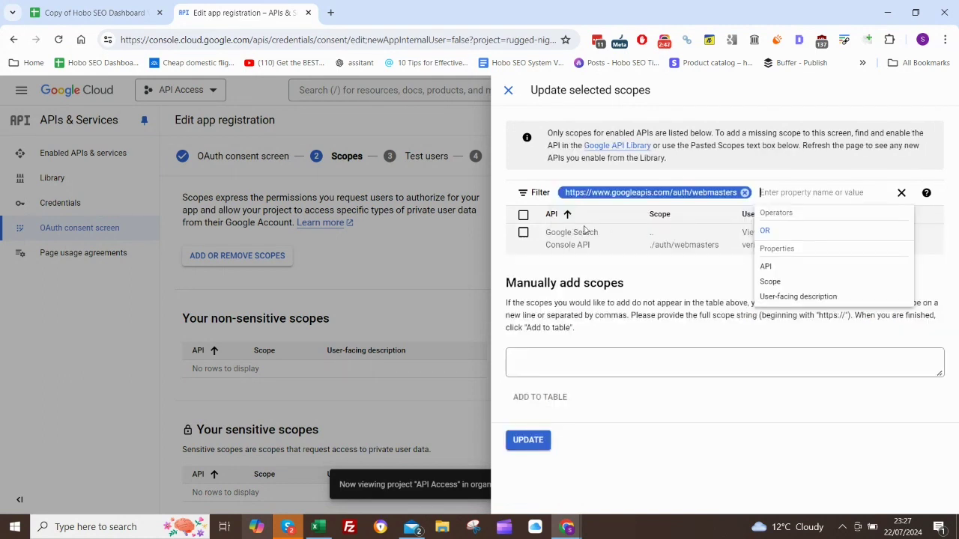
click(523, 233)
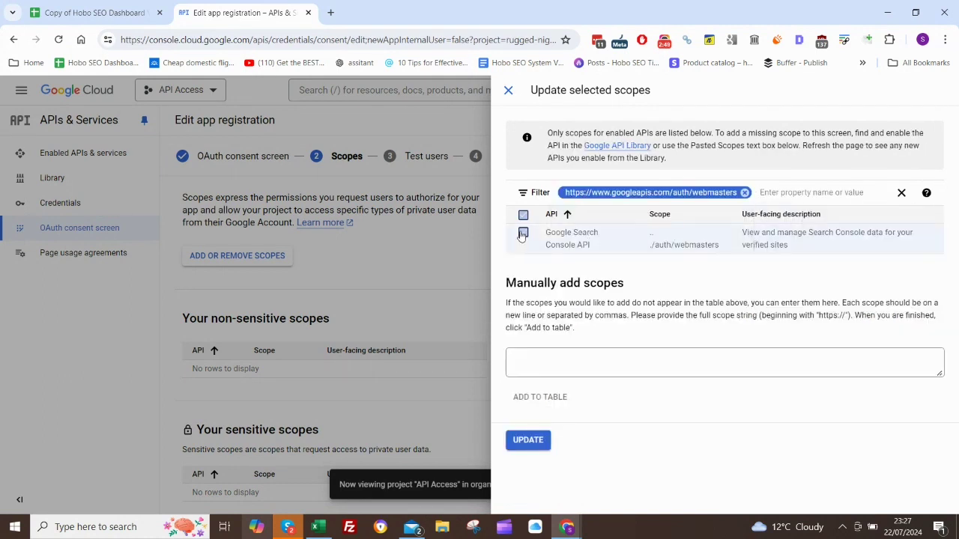
click(528, 440)
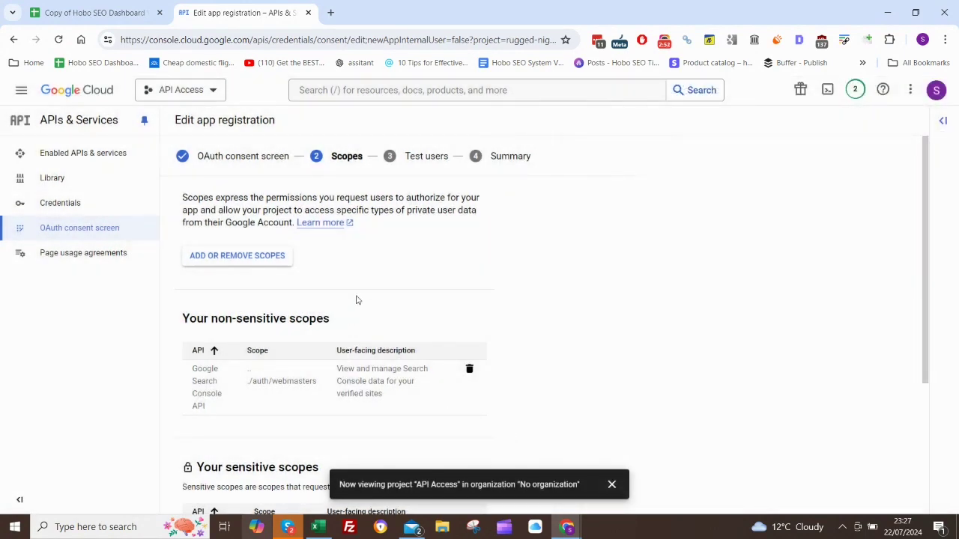
Save the scopes and finish the app registration without adding test users, returning to the consent screen dashboard.
scroll(375, 290, down, 3)
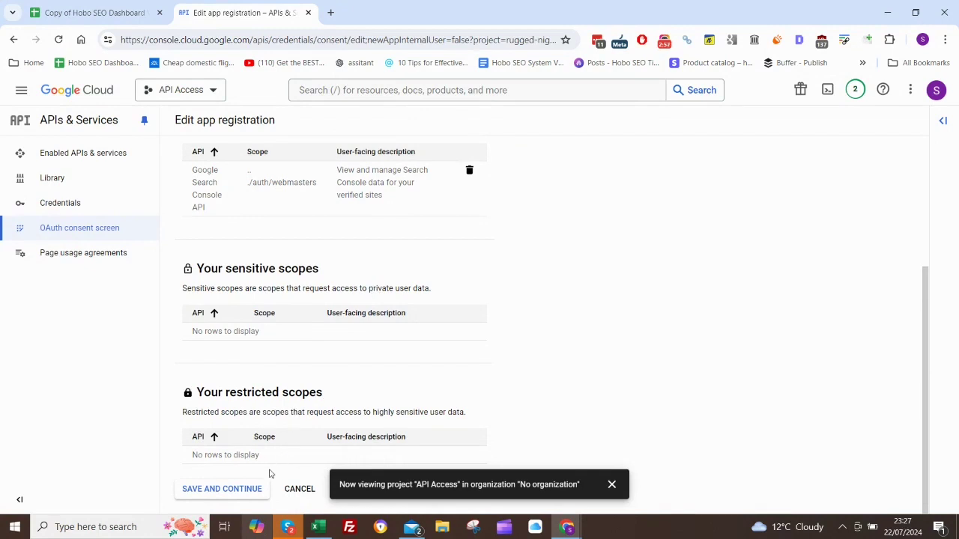
click(247, 488)
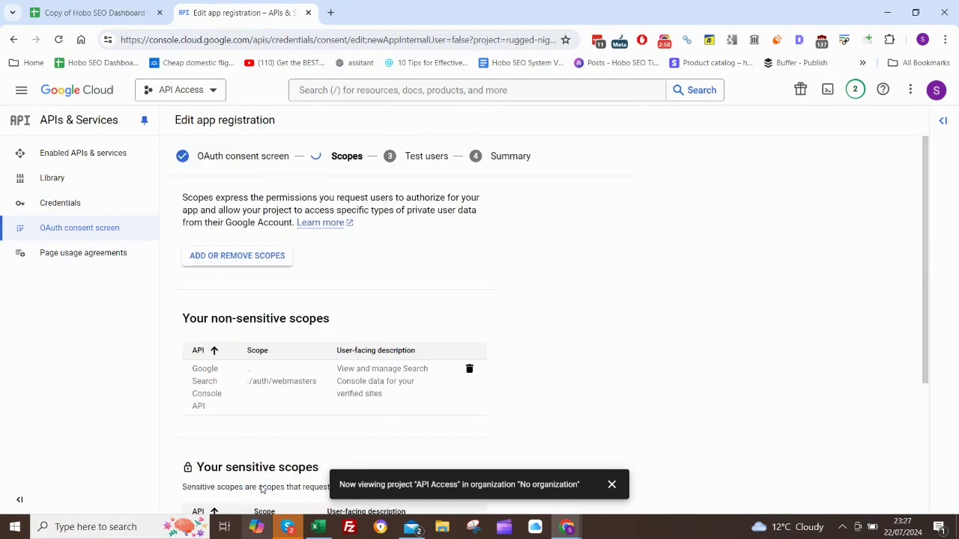
click(612, 485)
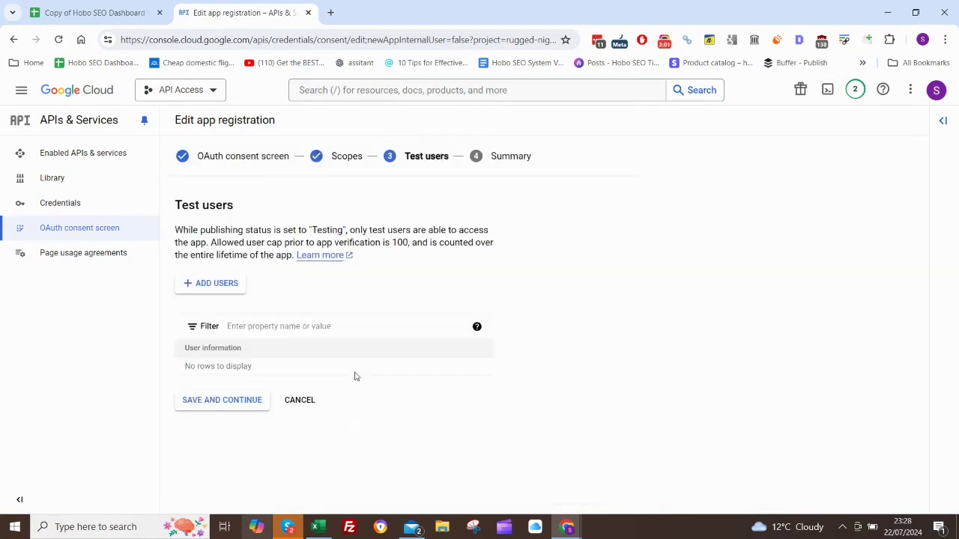
click(225, 403)
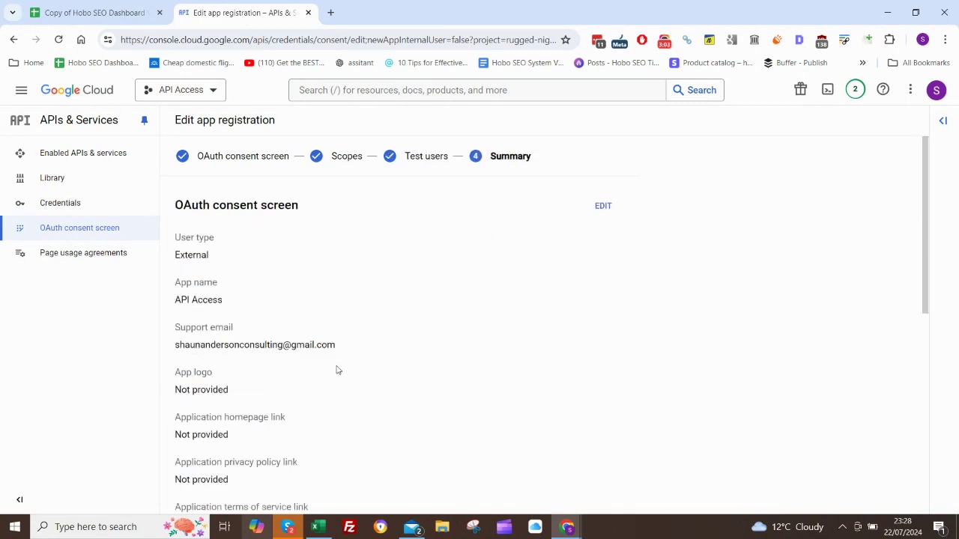
scroll(337, 370, down, 6)
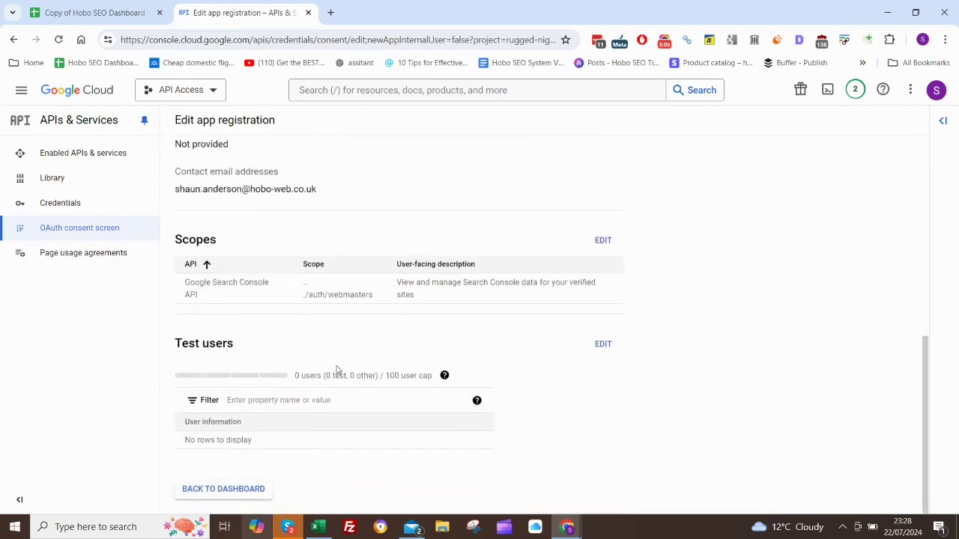
click(232, 490)
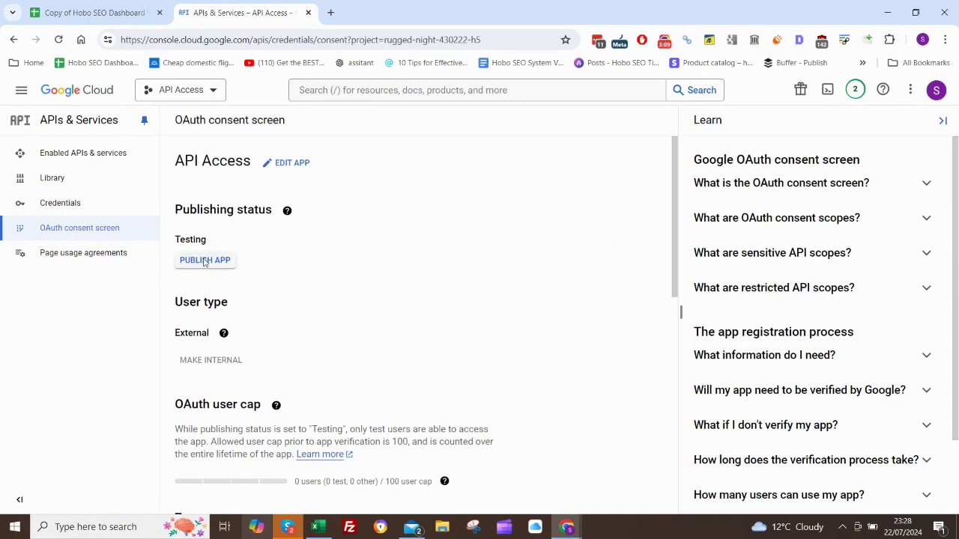
Publish the API Access app to production and review its OAuth consent screen page.
click(205, 260)
click(620, 360)
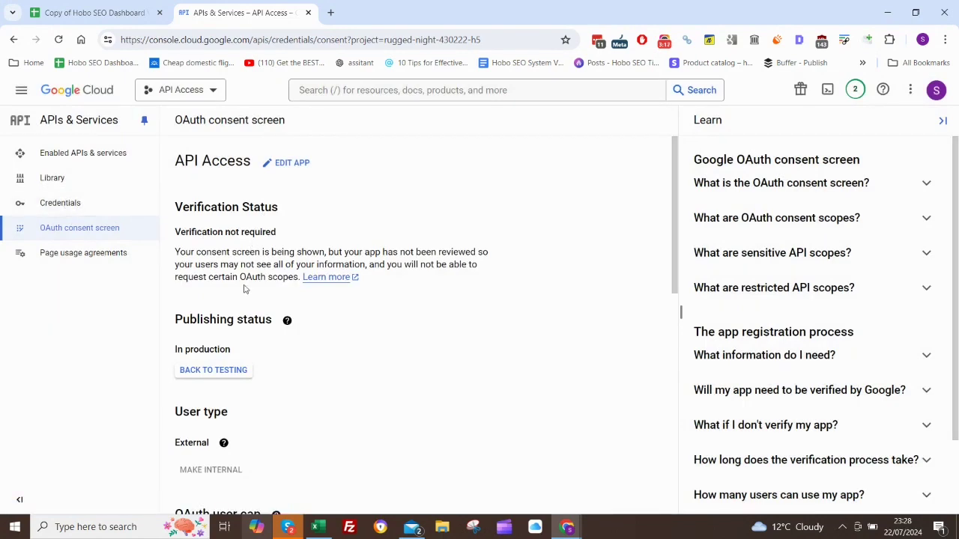
scroll(244, 289, down, 5)
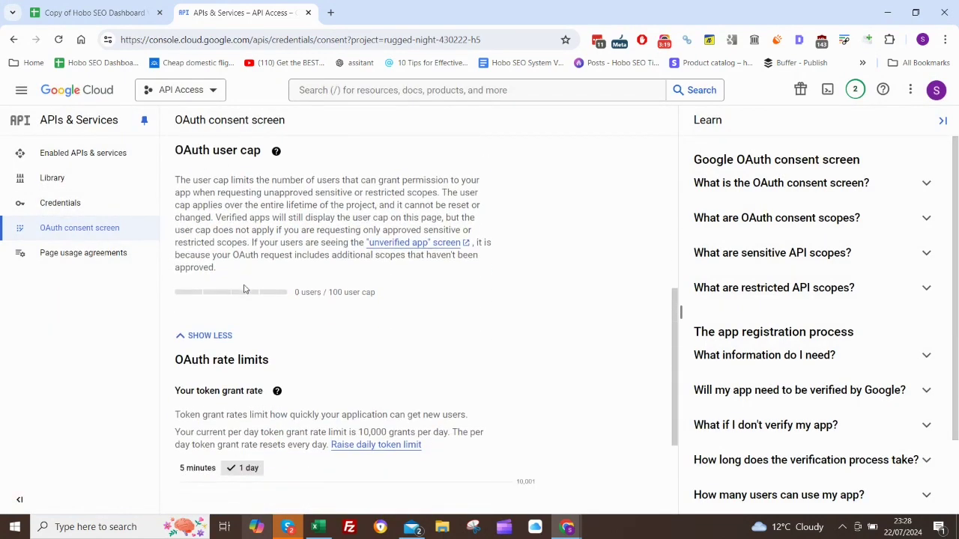
scroll(243, 289, up, 8)
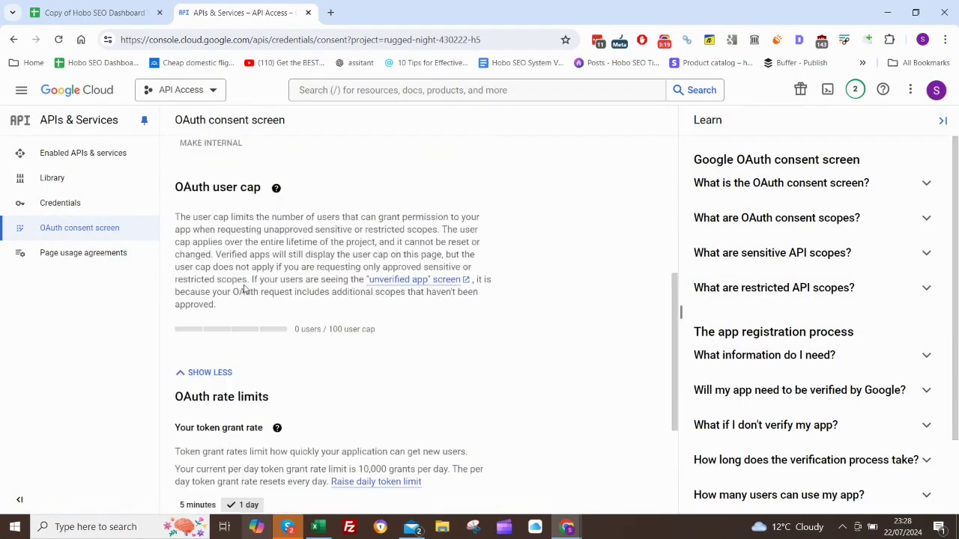
Find the PageSpeed Insights API in the API Library and enable it for the project.
click(67, 156)
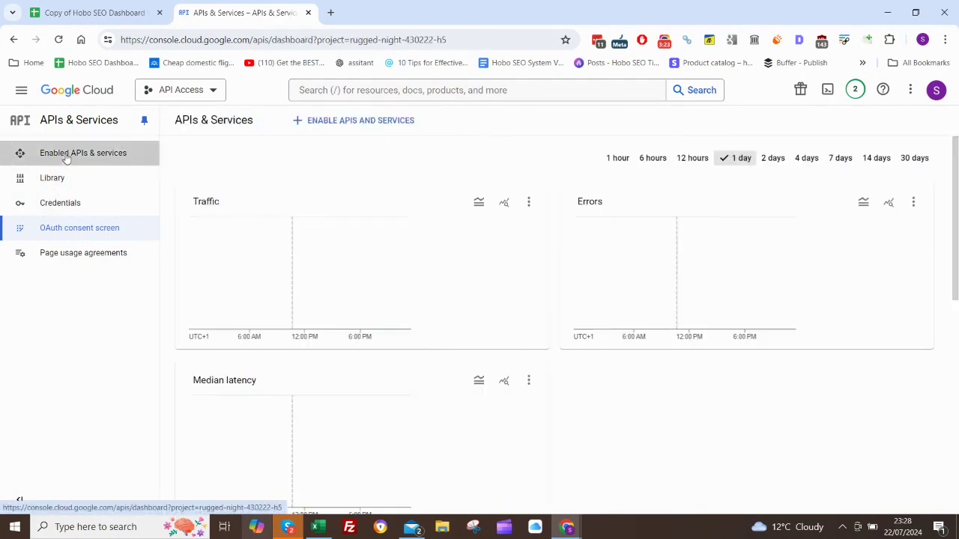
click(346, 123)
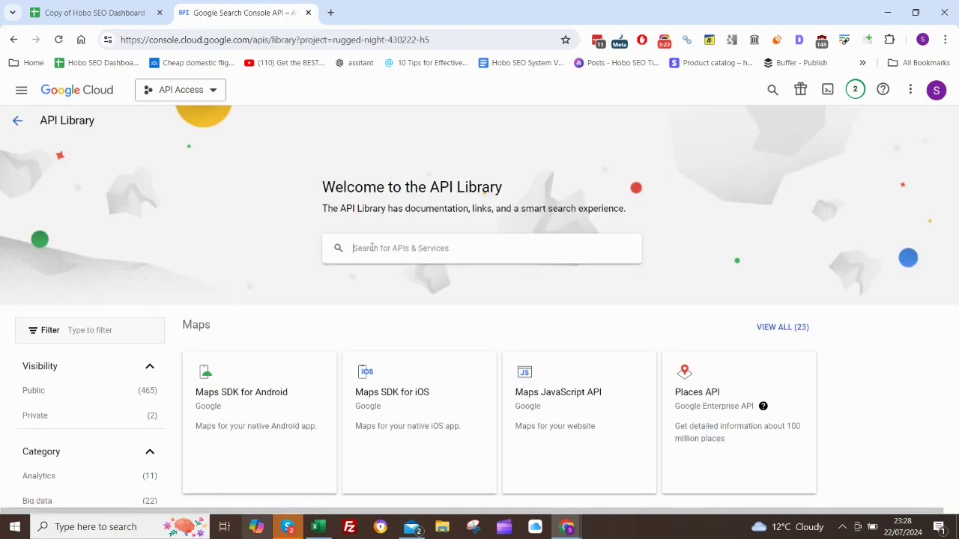
click(372, 247)
text(pagespeed)
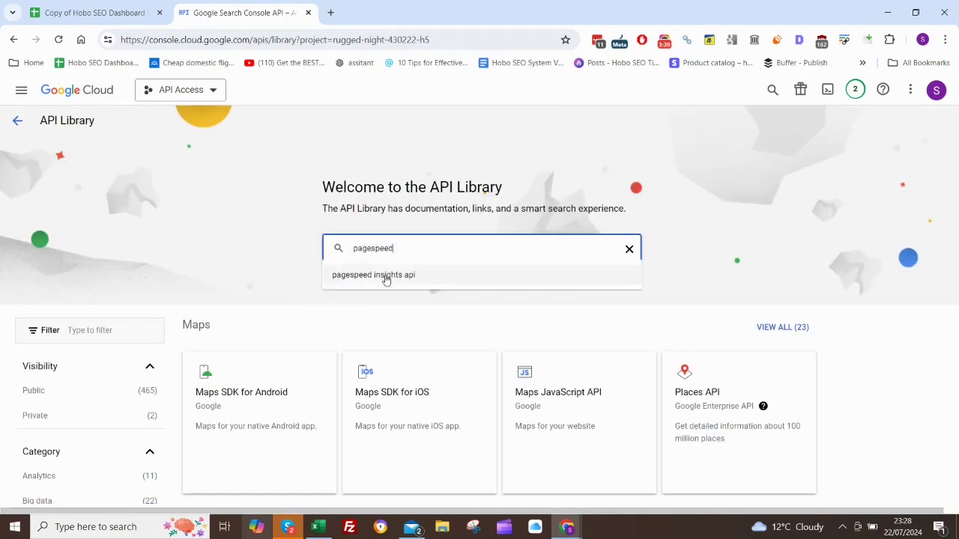
click(385, 276)
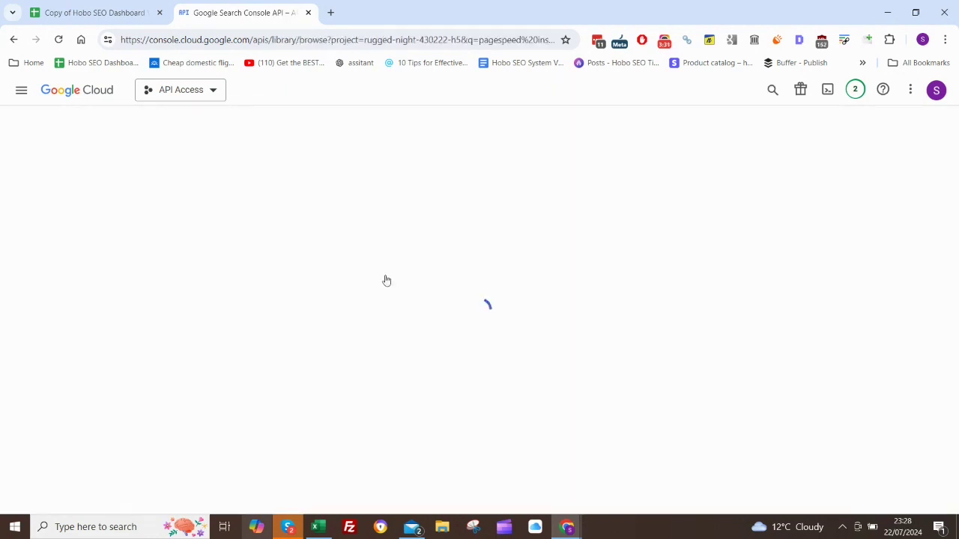
click(359, 267)
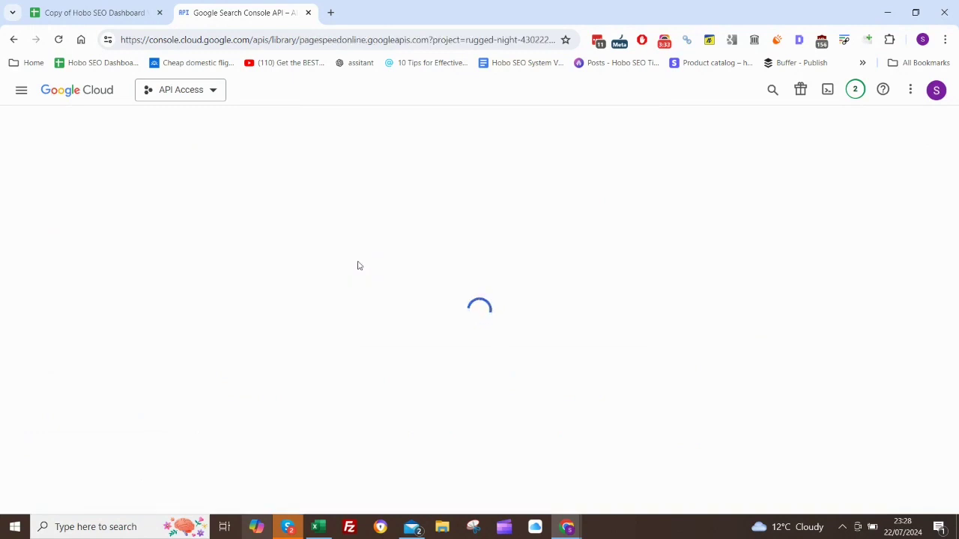
click(141, 249)
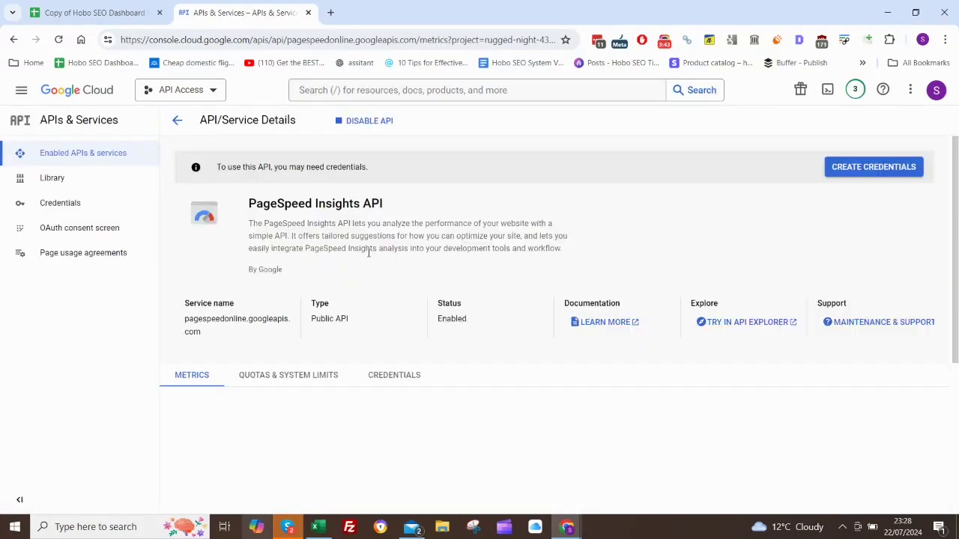
Find the Google Drive API in the API Library and enable it for the project.
click(177, 120)
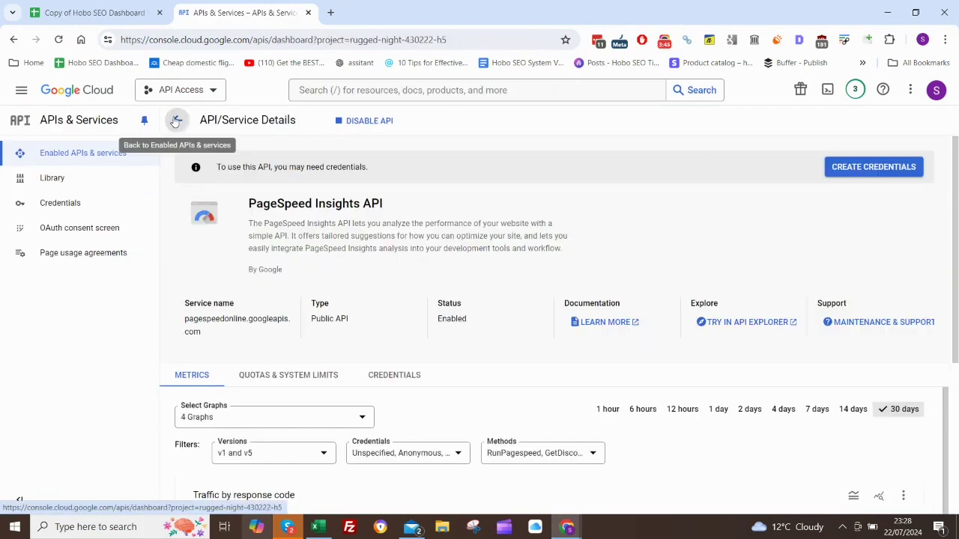
click(311, 121)
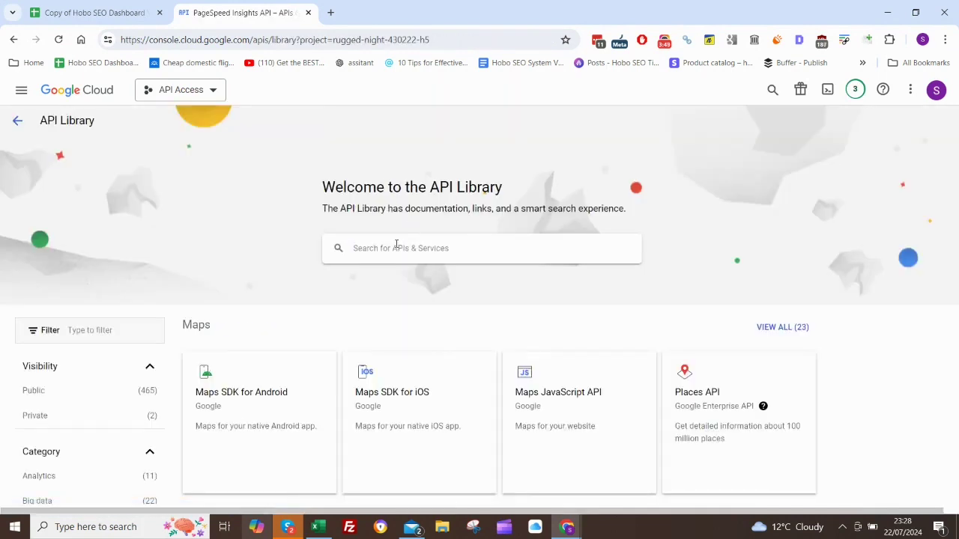
text(google drive)
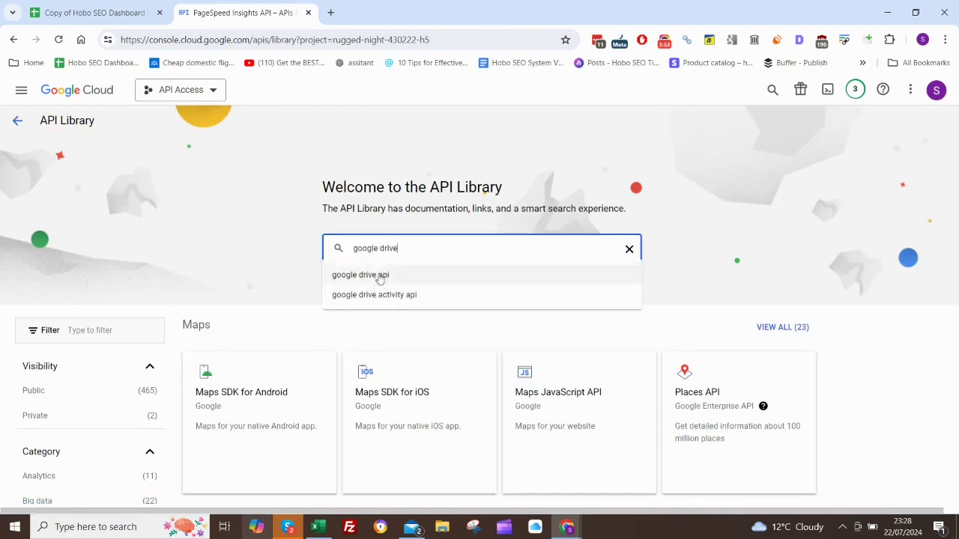
click(373, 275)
click(316, 248)
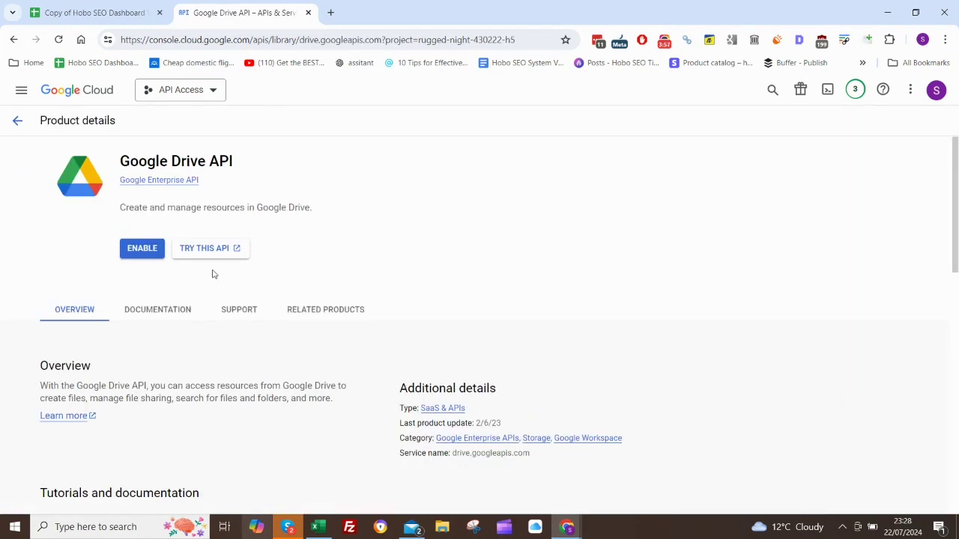
click(146, 251)
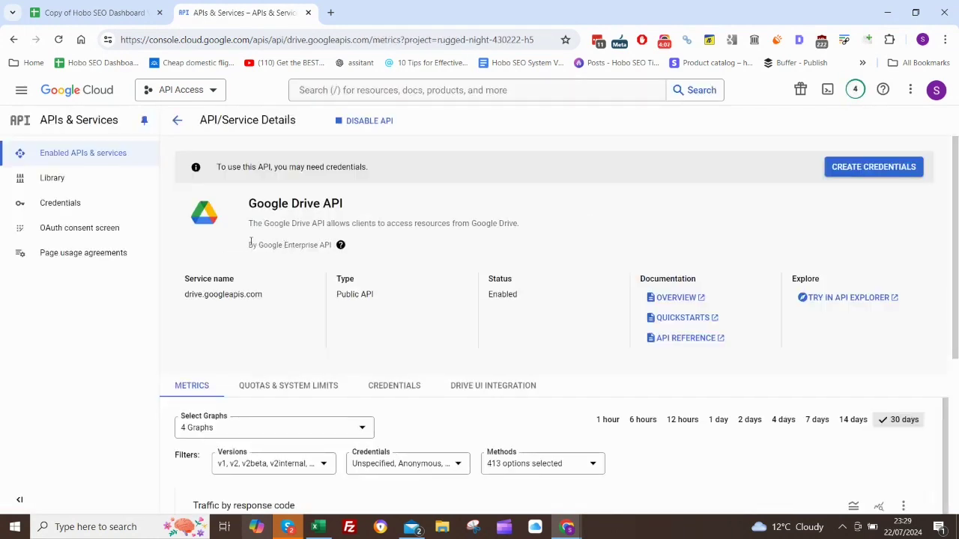
Create an API key in the project's credentials.
click(177, 120)
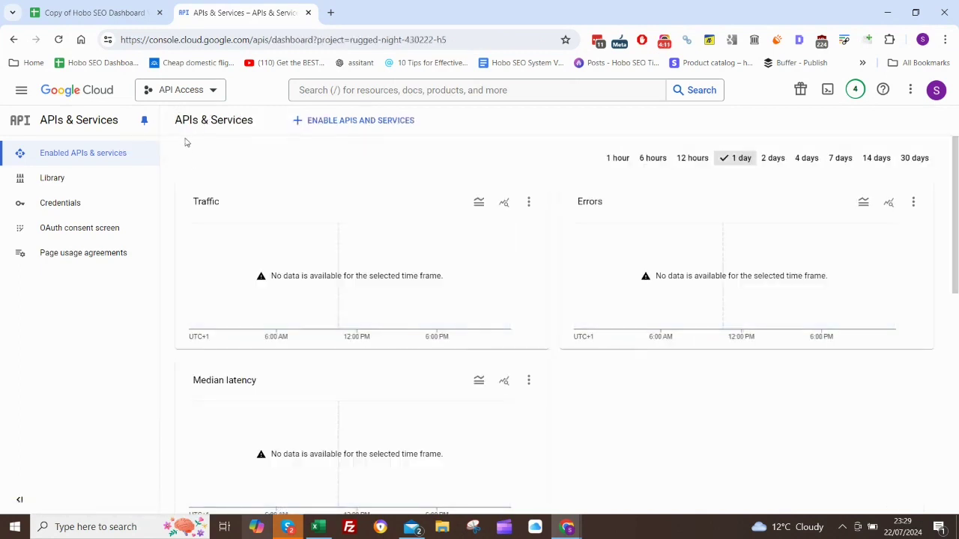
click(67, 201)
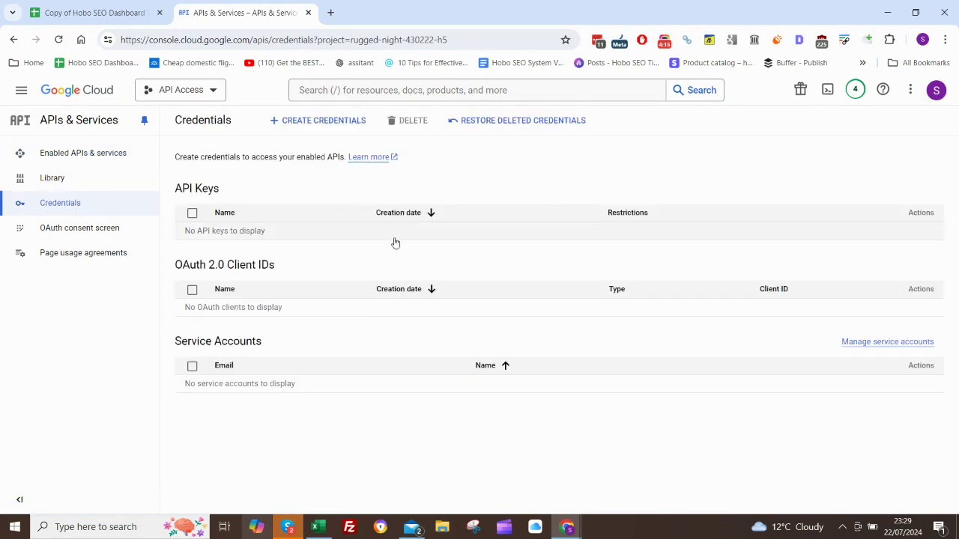
click(325, 122)
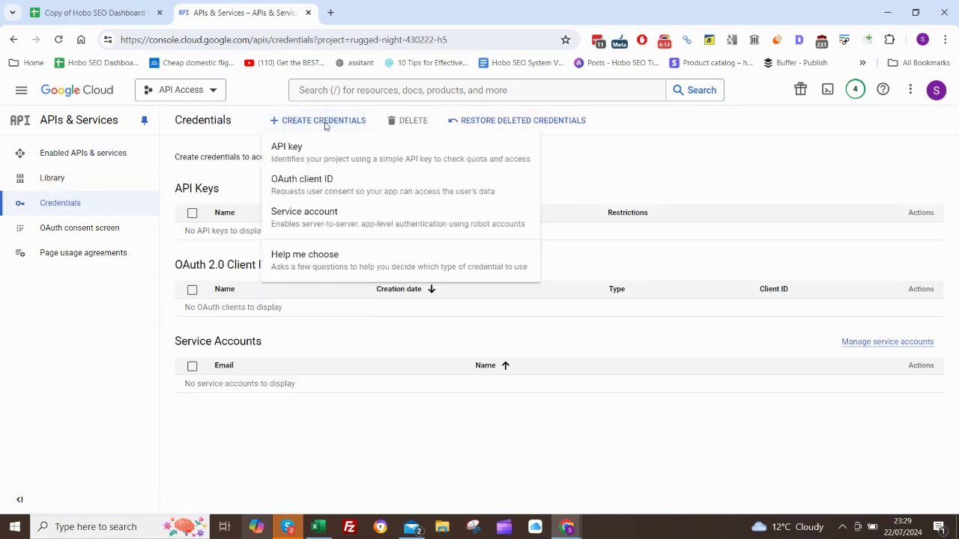
click(320, 152)
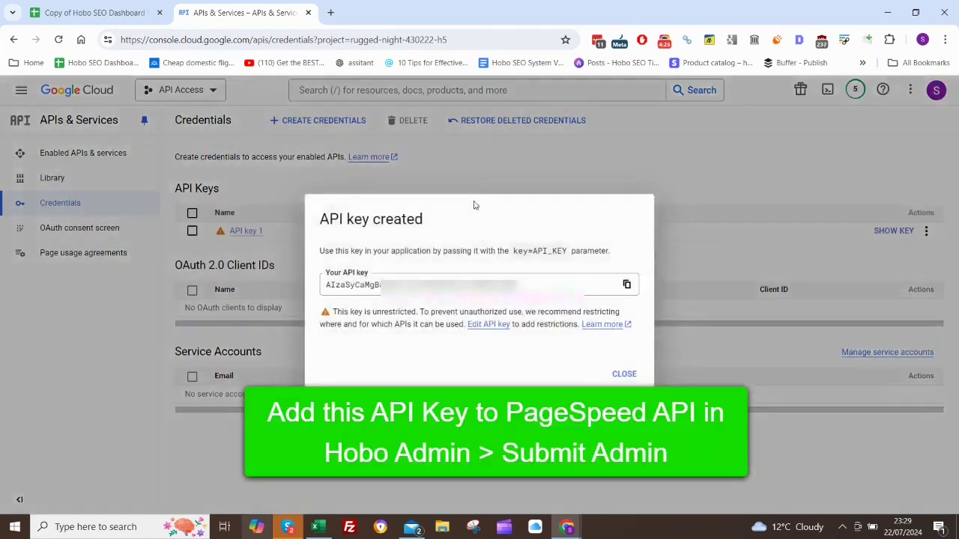
Select the newly created API key for copying and return to the Copy of Hobo SEO Dashboard spreadsheet.
click(420, 284)
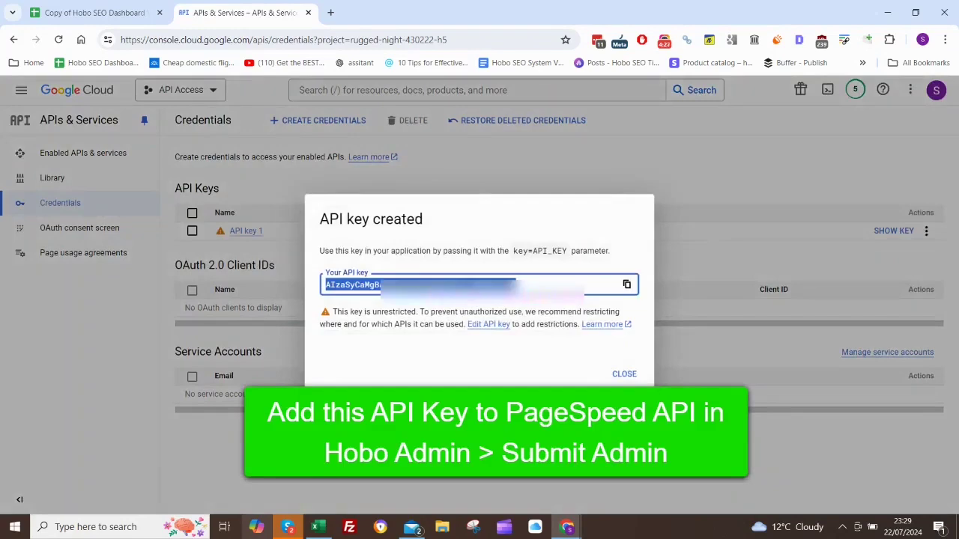
click(628, 375)
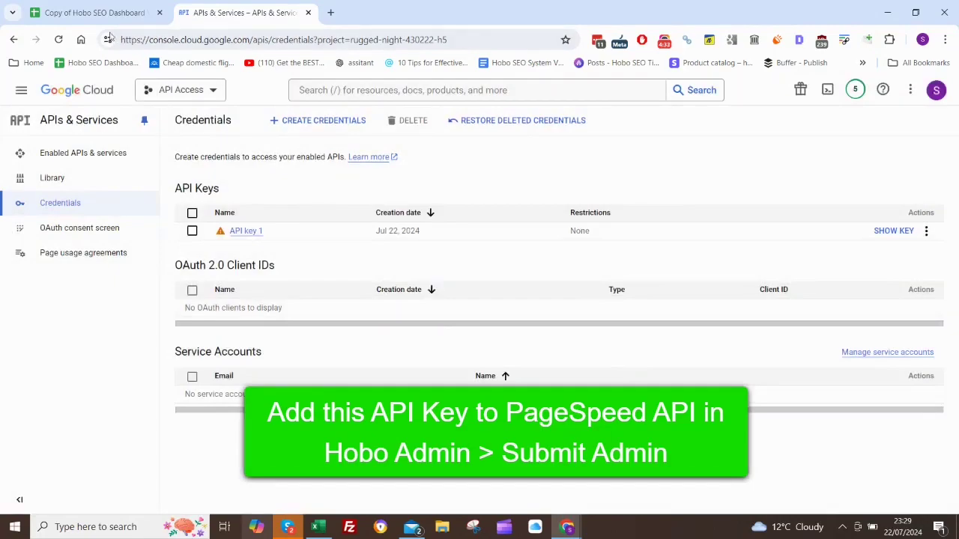
click(92, 13)
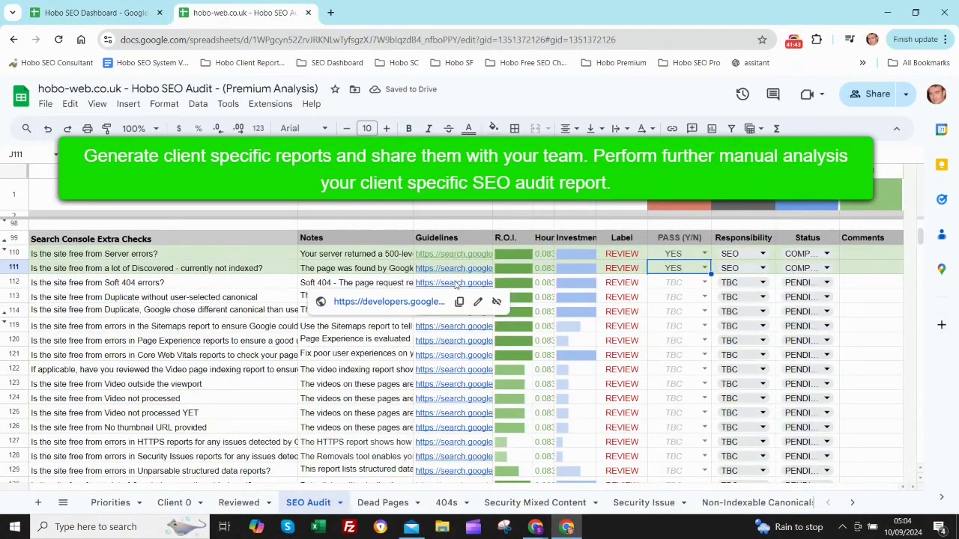
Check the Soft 404 report in Search Console and set the audit's Soft 404 errors check to NO in the PASS column.
click(464, 301)
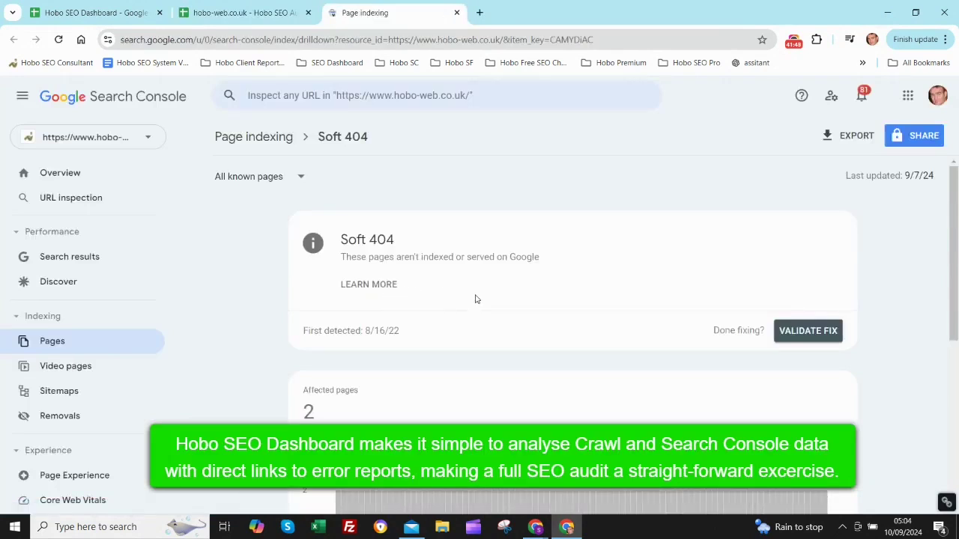
key(ctrl+w)
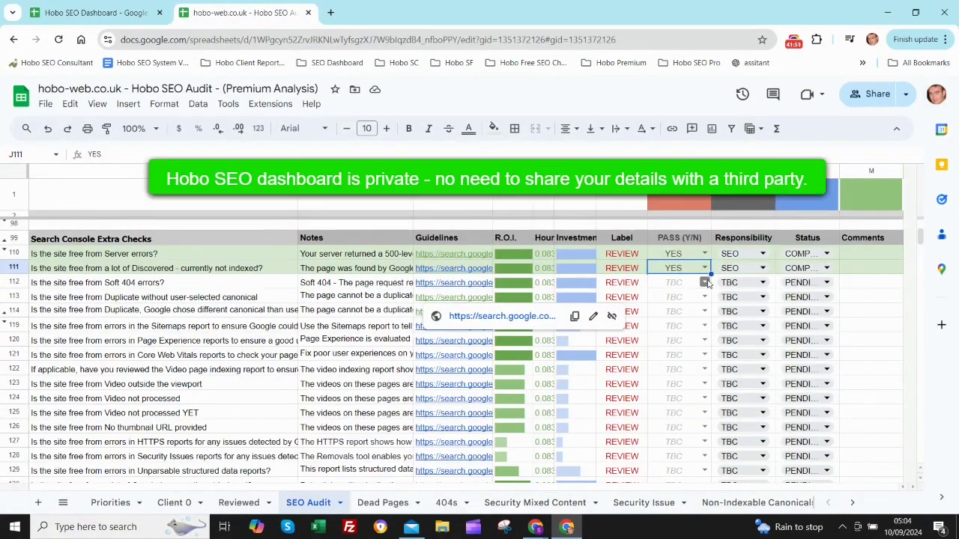
click(705, 282)
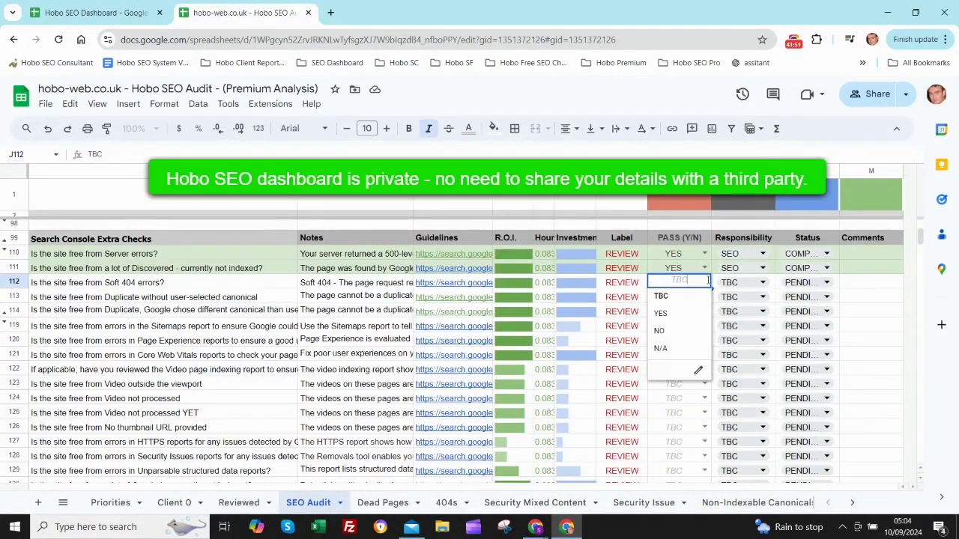
click(659, 330)
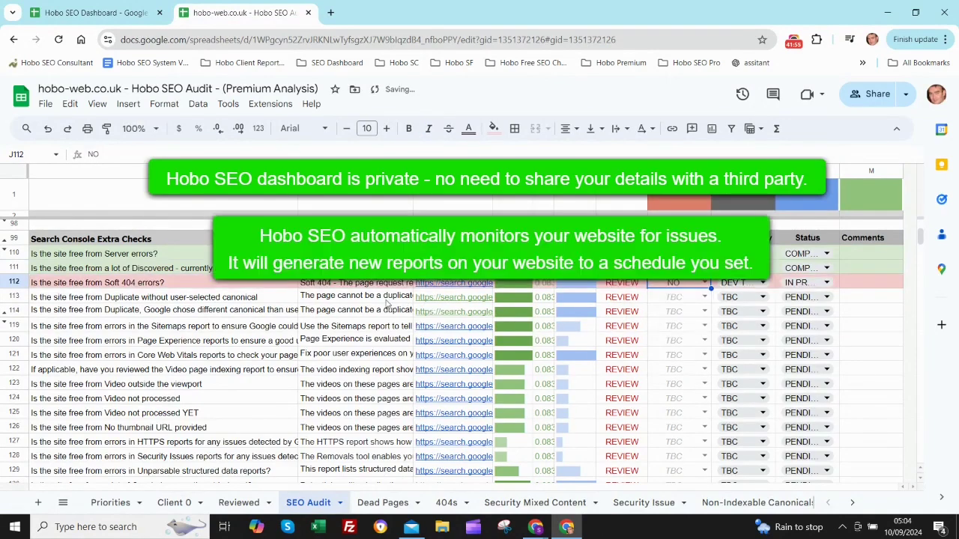
Check the Duplicate without user-selected canonical report in Search Console and set that audit check's PASS value to NO.
mouse_move(465, 299)
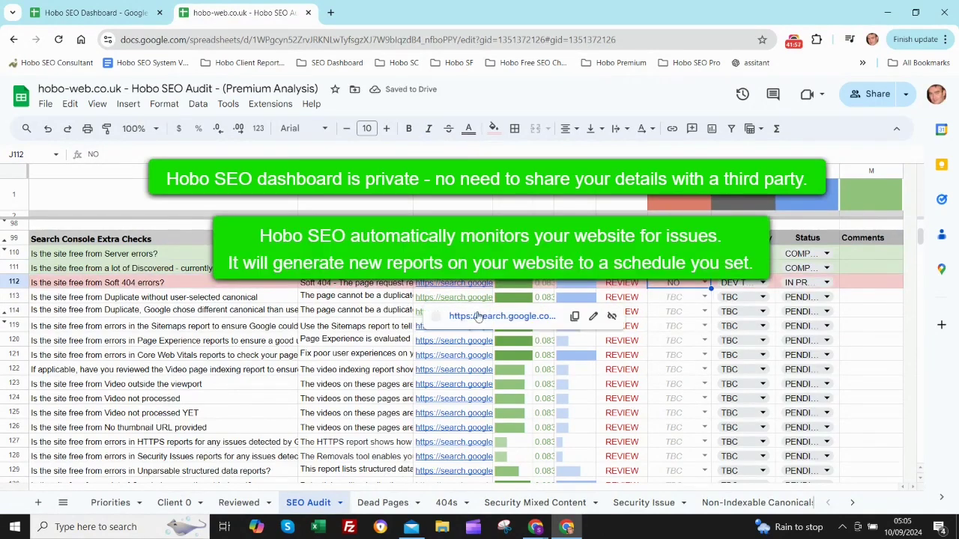
click(478, 317)
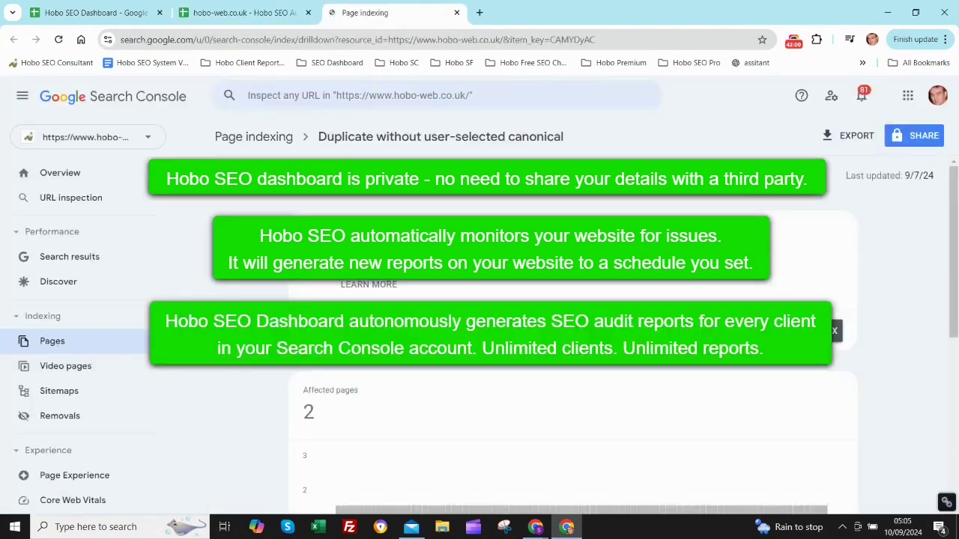
key(ctrl+w)
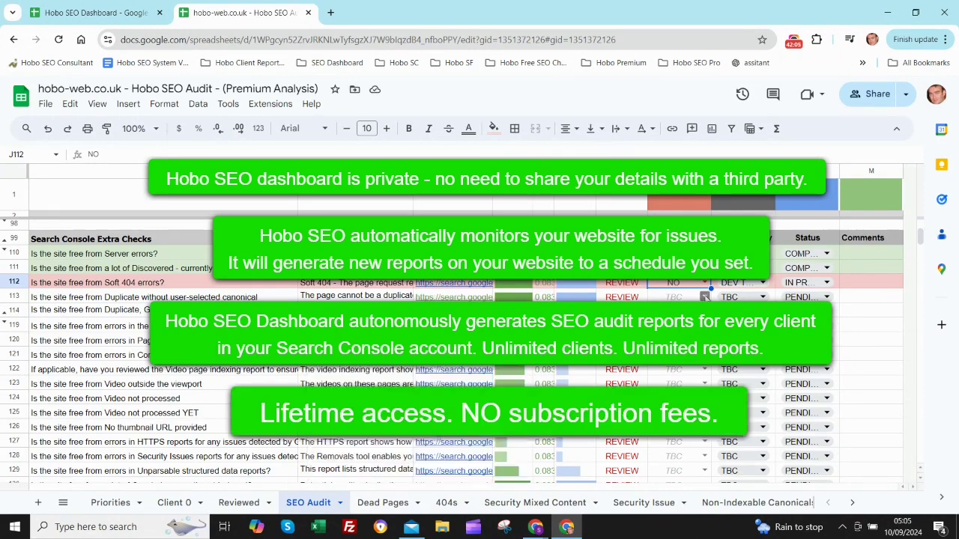
click(685, 297)
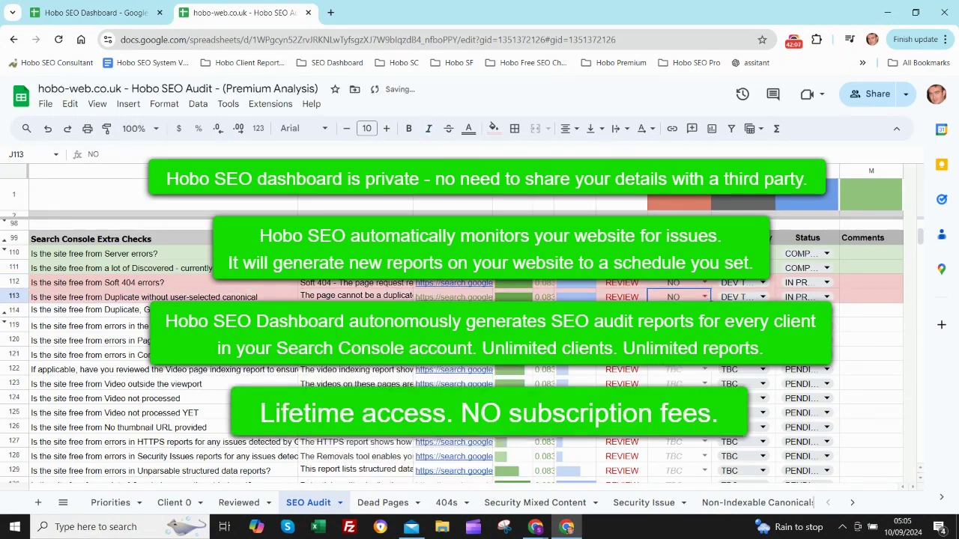